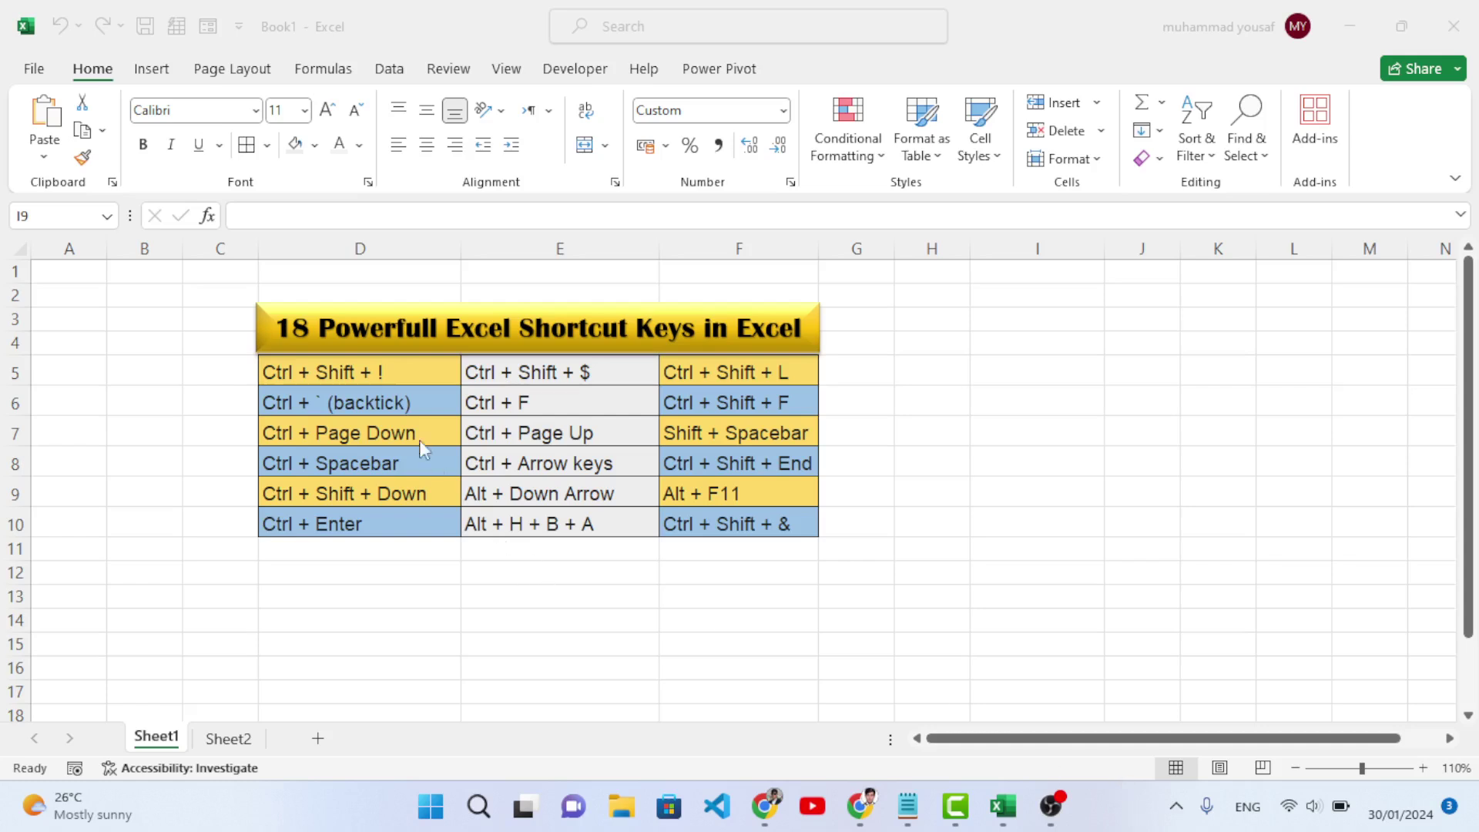
Enter the number 983793 in empty cell I7 beside the shortcut table
click(358, 377)
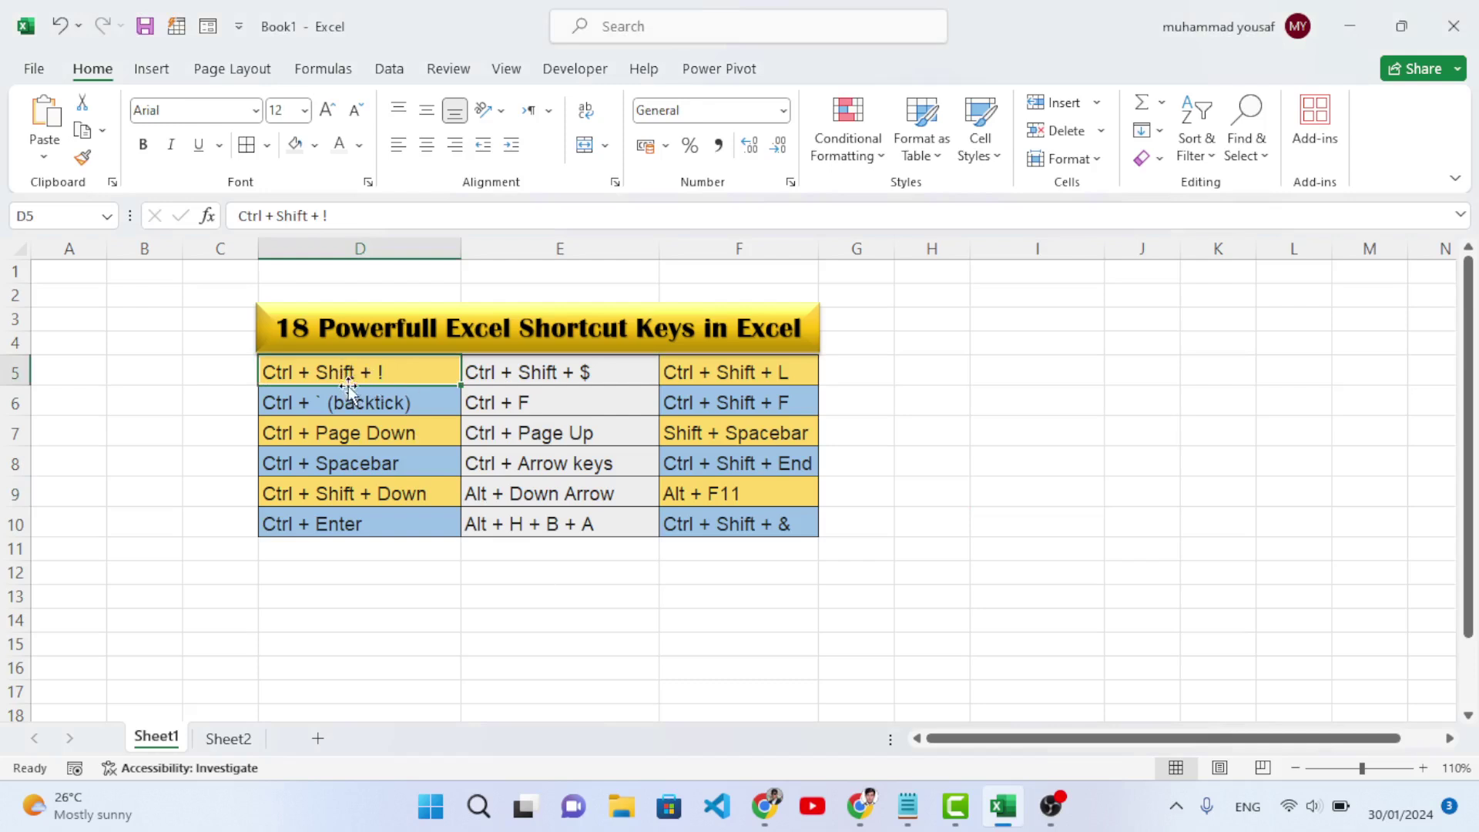
click(928, 433)
click(1012, 436)
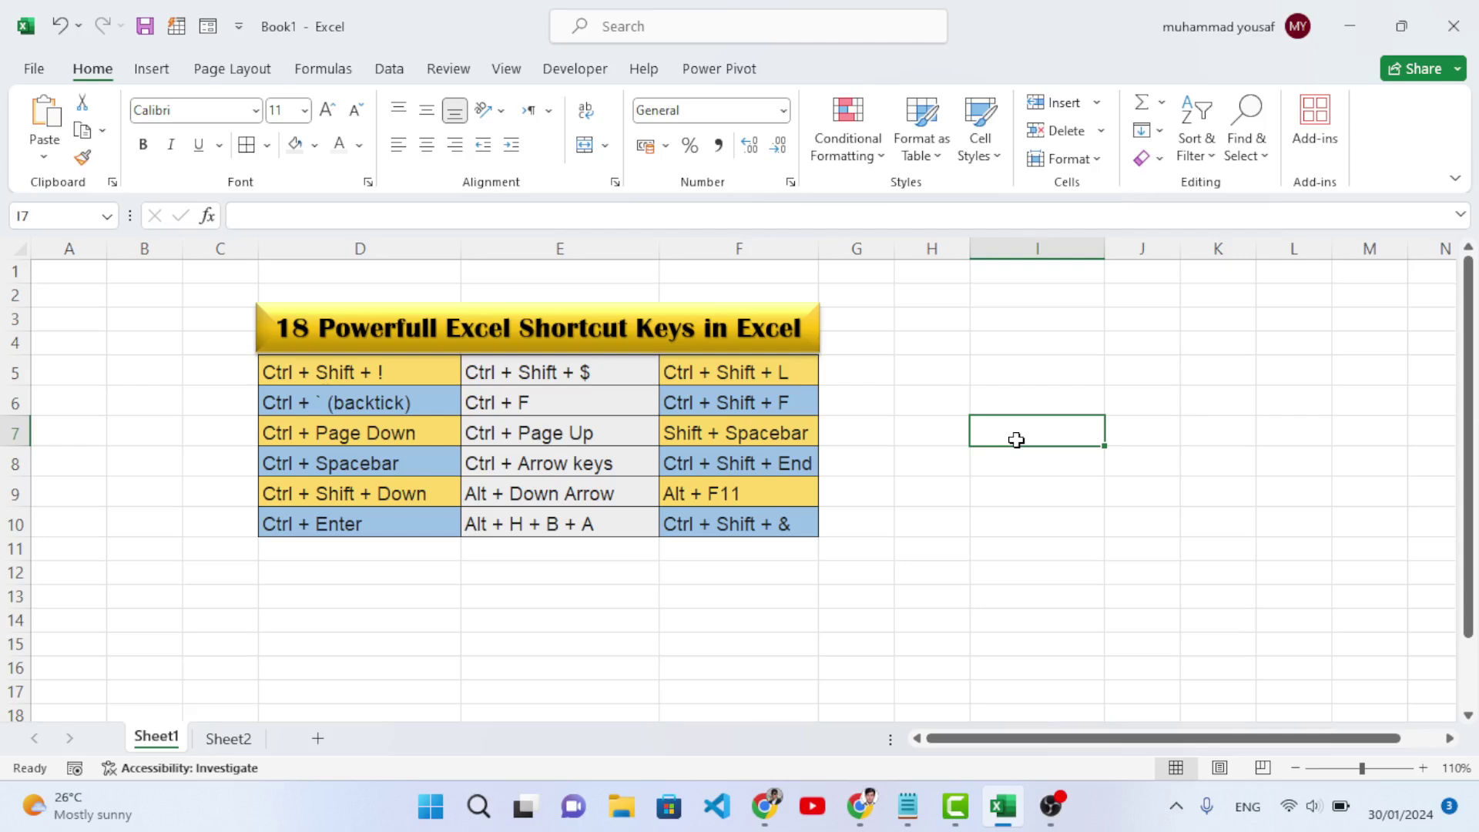
text(983793)
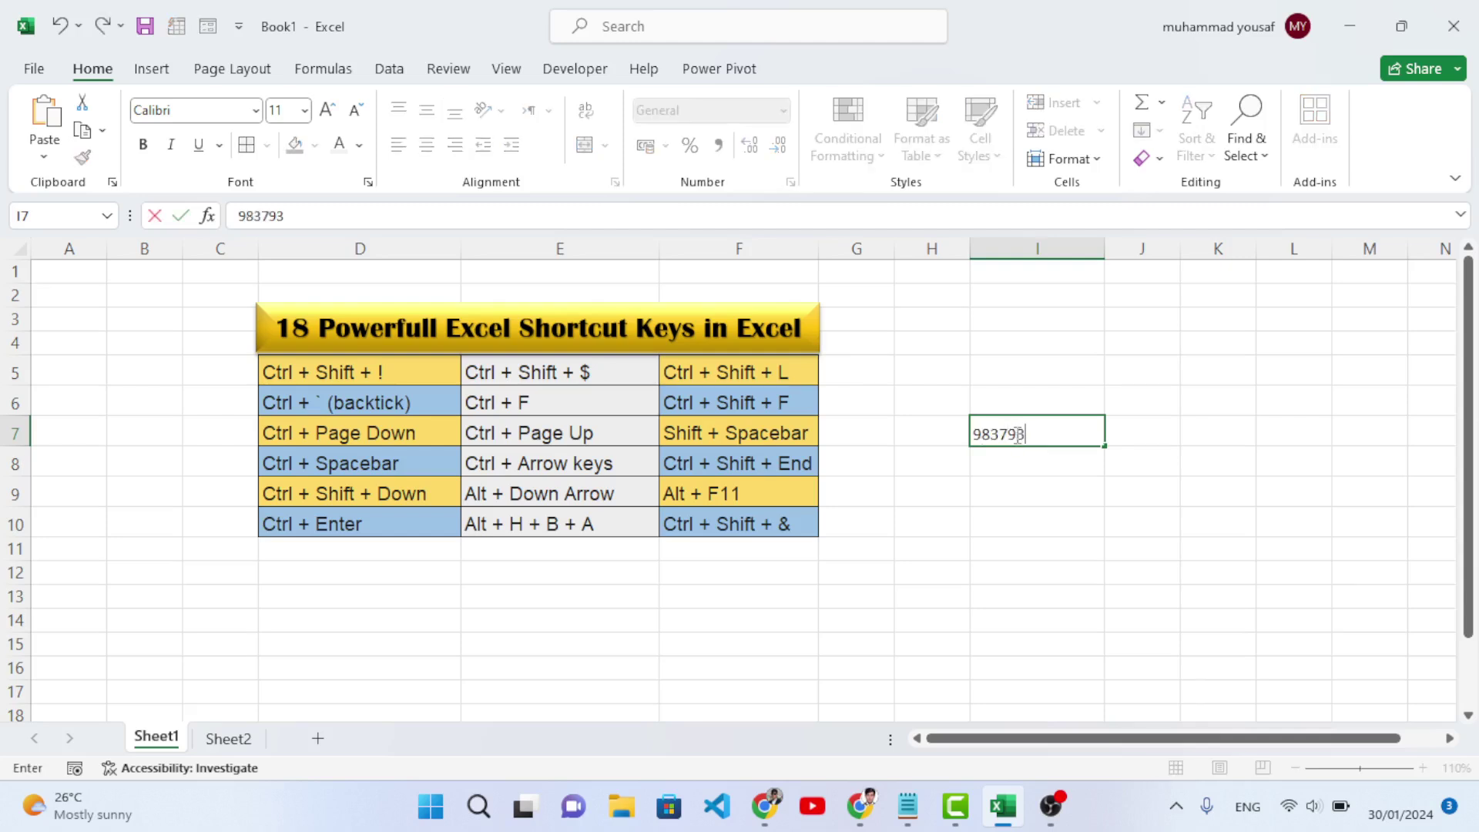
key(Return)
Re-edit and confirm I7, then apply Number format with two decimals
click(1049, 439)
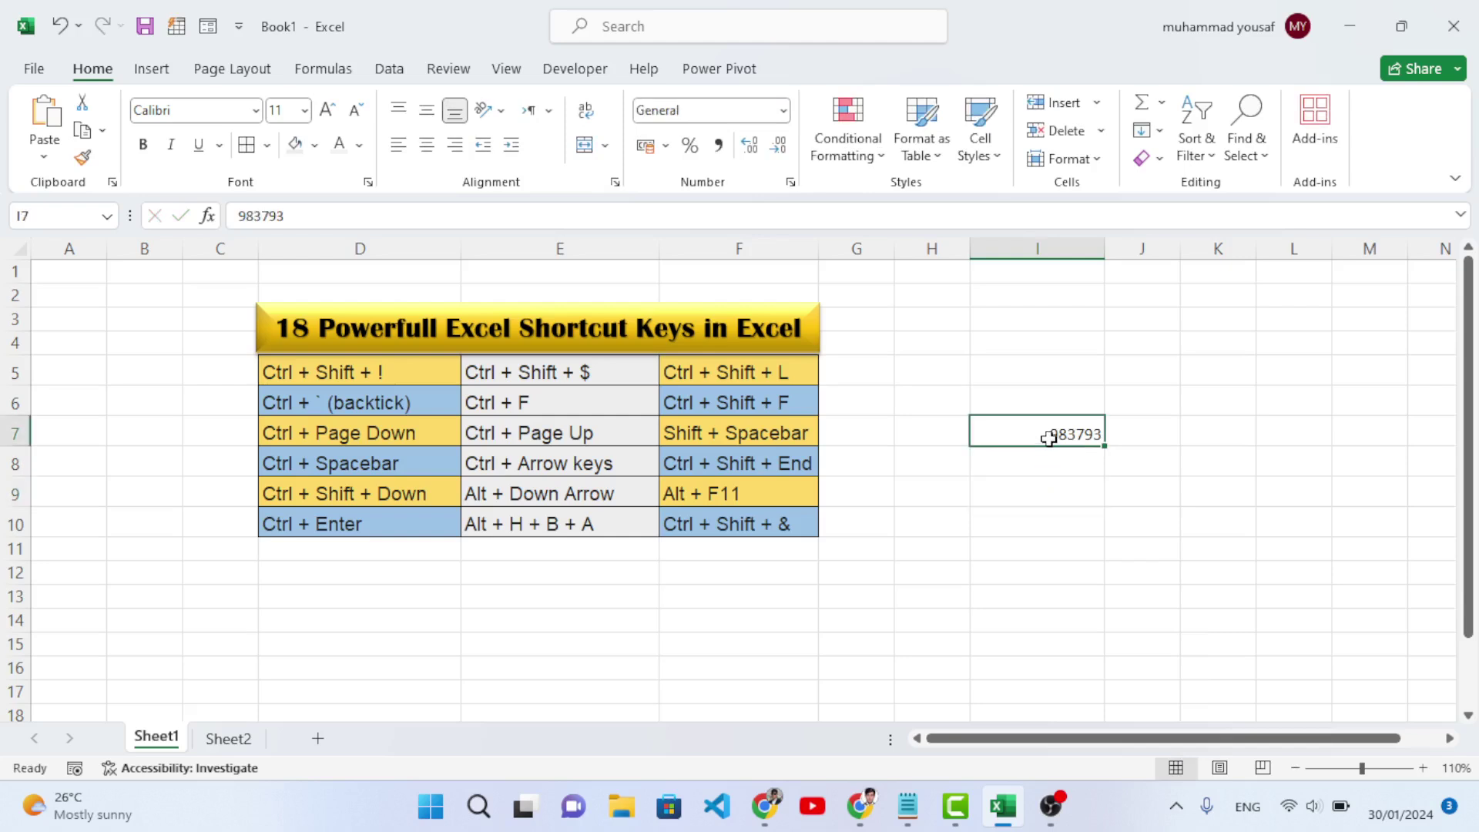
double_click(1086, 433)
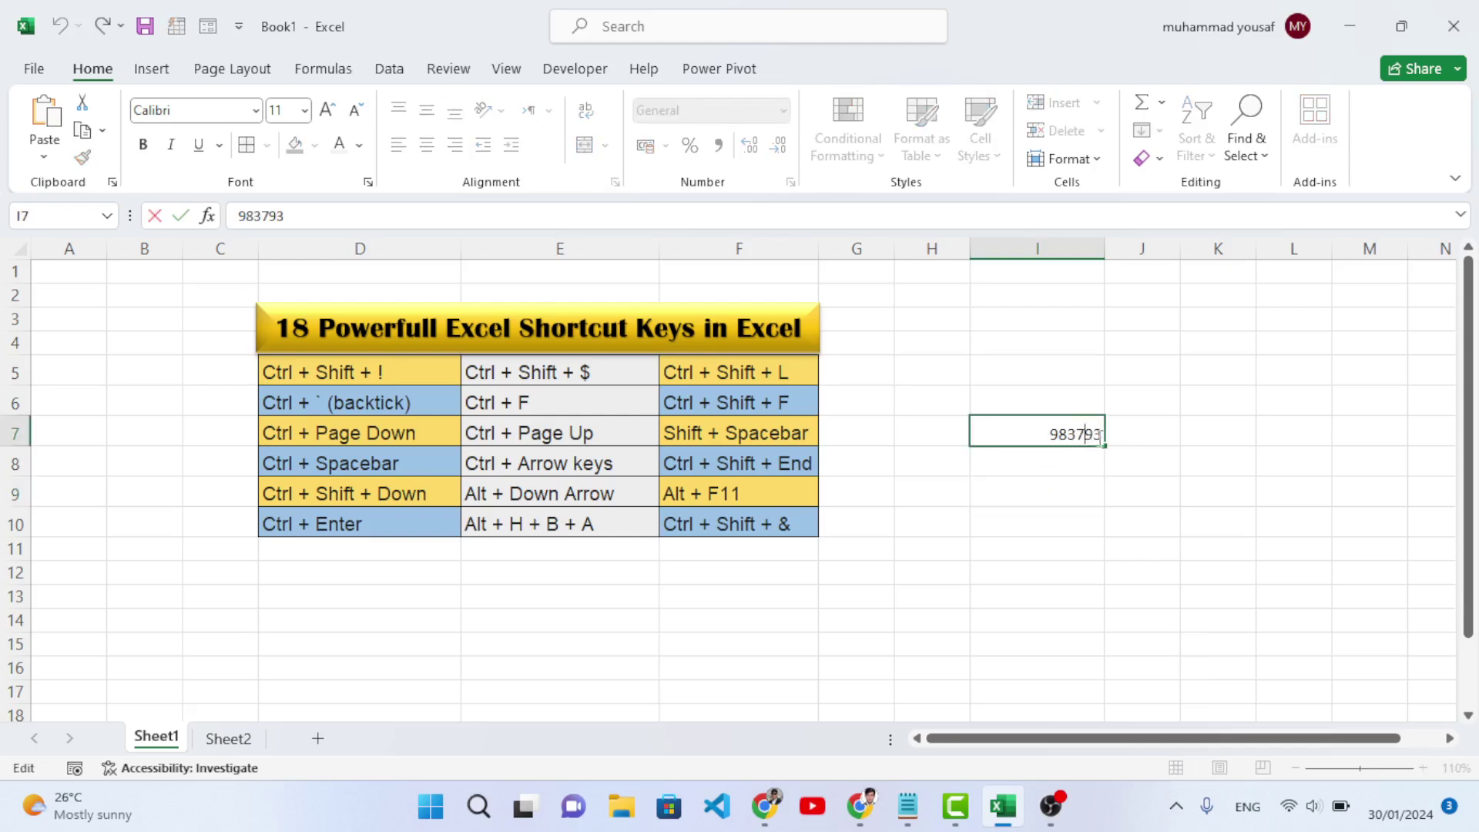
key(Return)
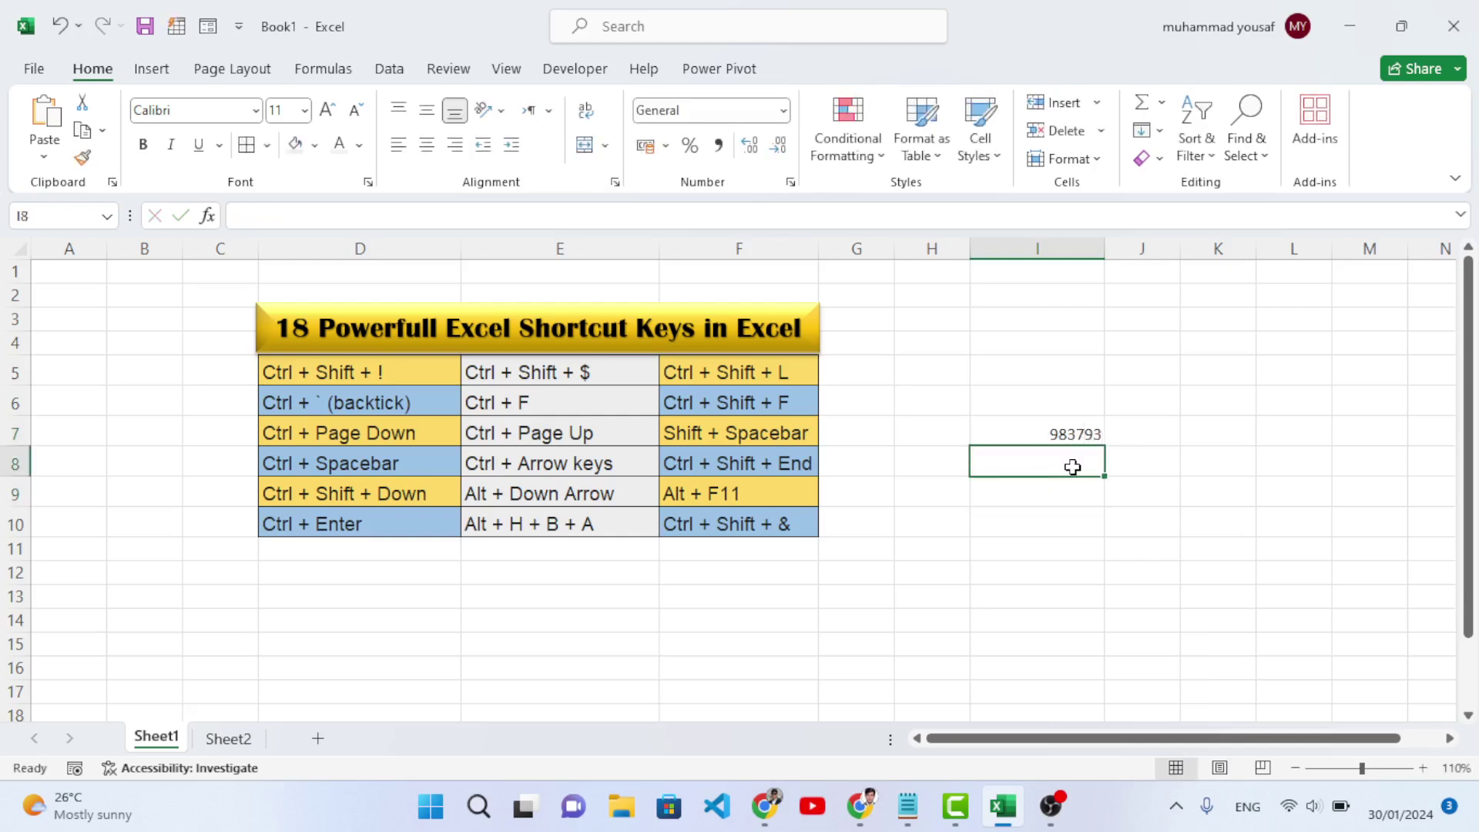
click(1076, 429)
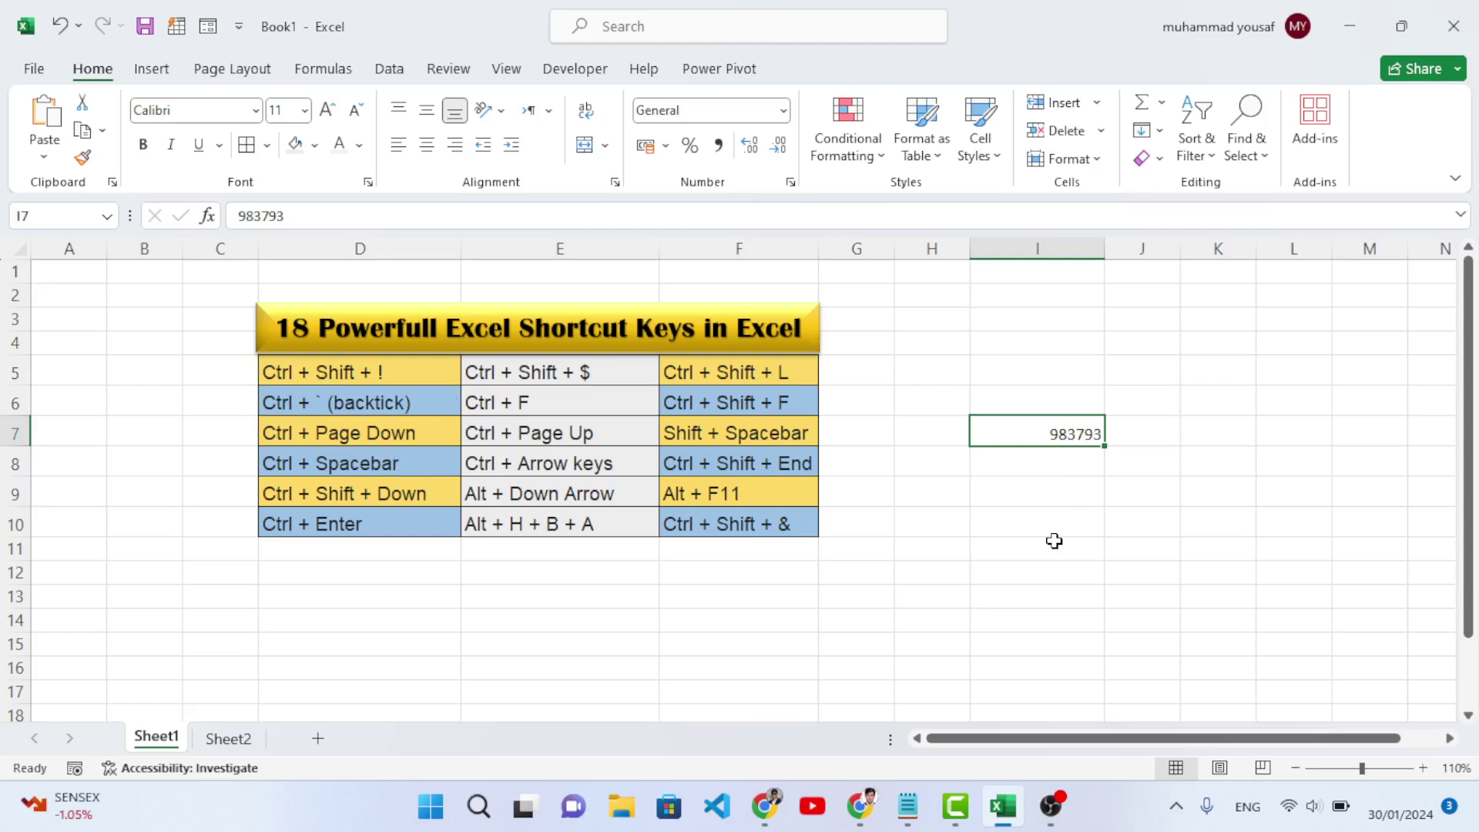
key(ctrl+shift+1)
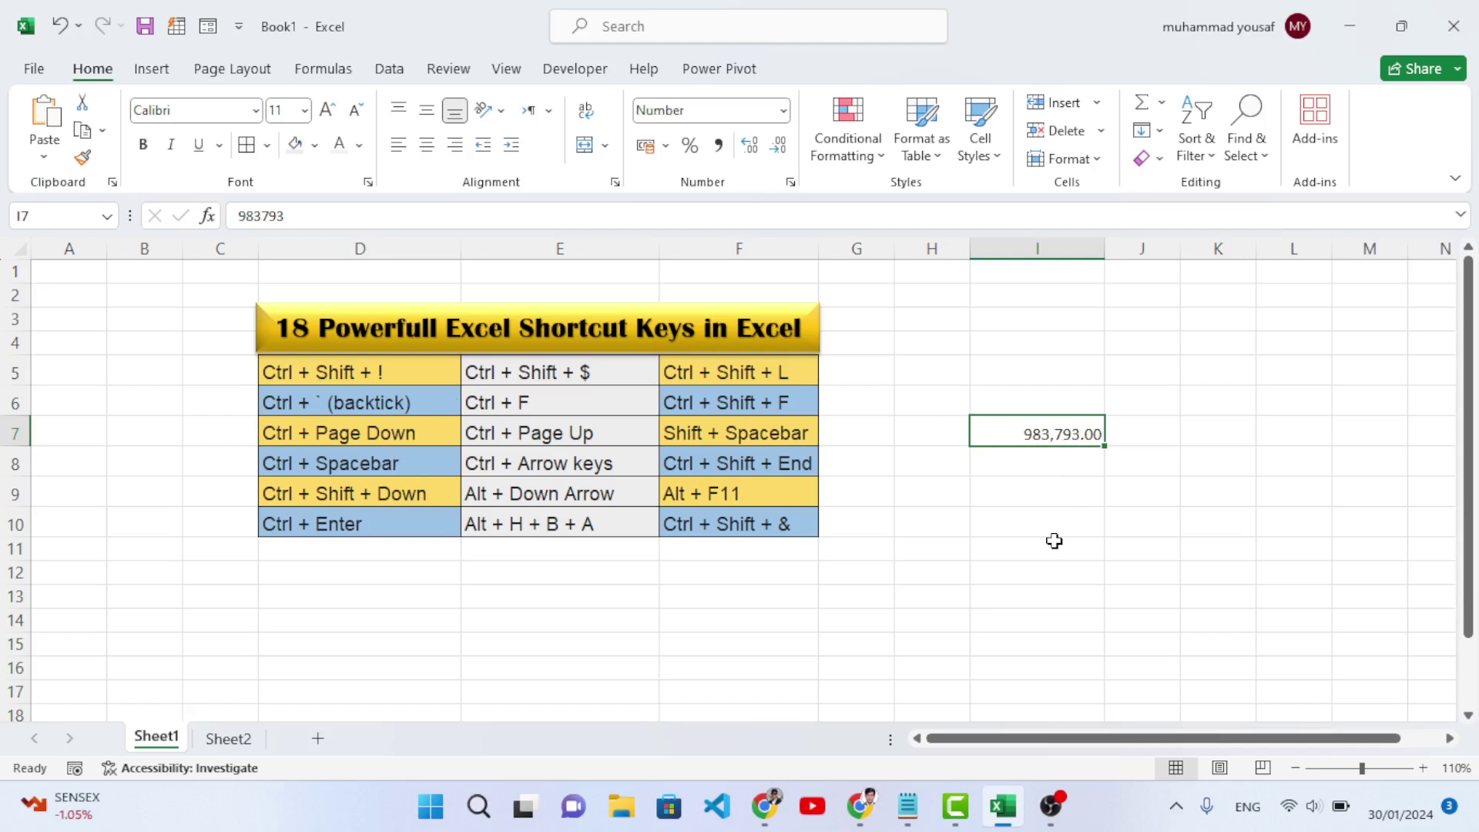
Check I7 showing 983,793.00 by moving between cells I8, E5 and I11
click(1070, 462)
click(1056, 435)
click(559, 374)
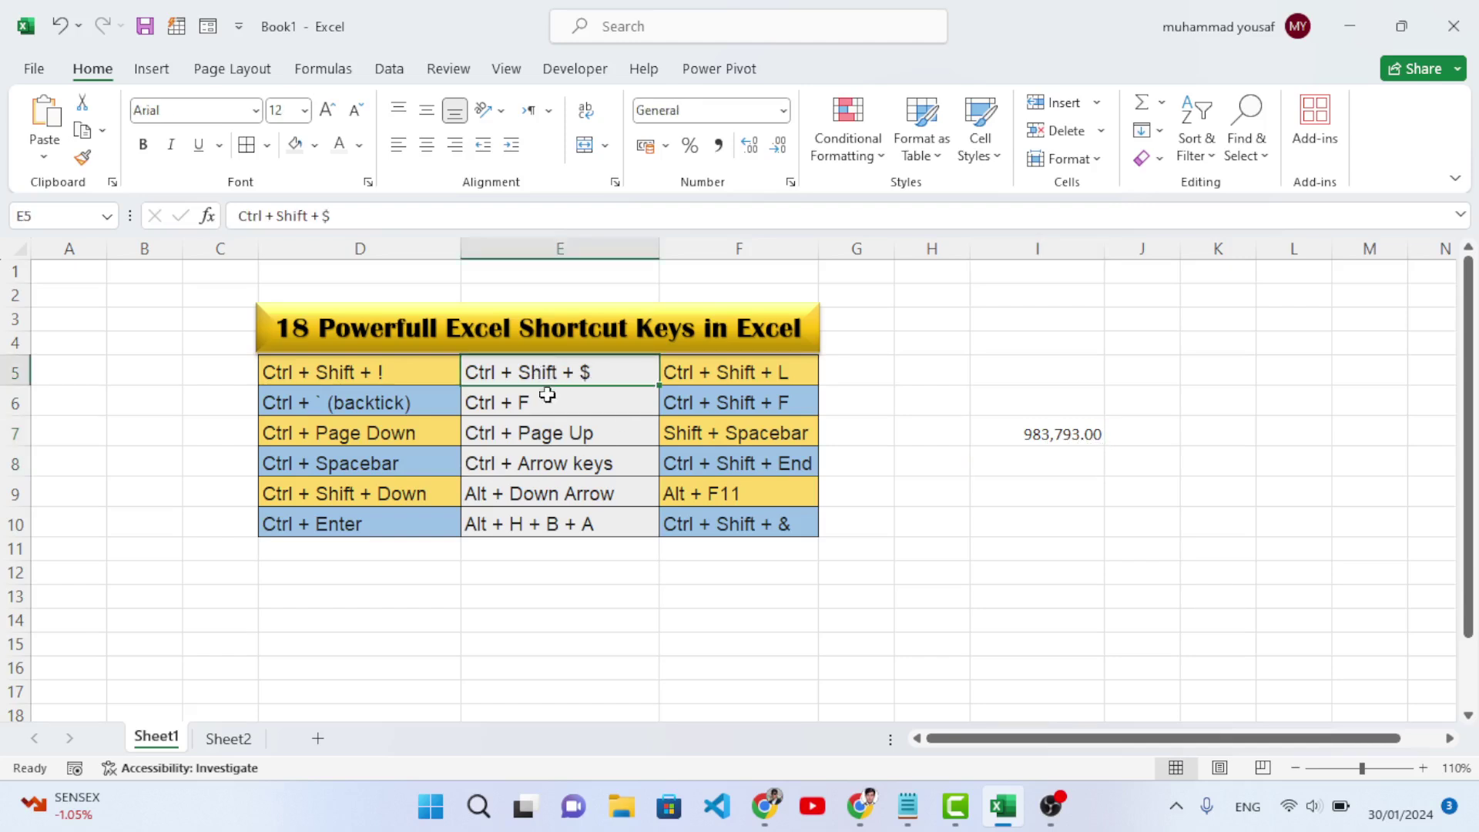
click(1003, 428)
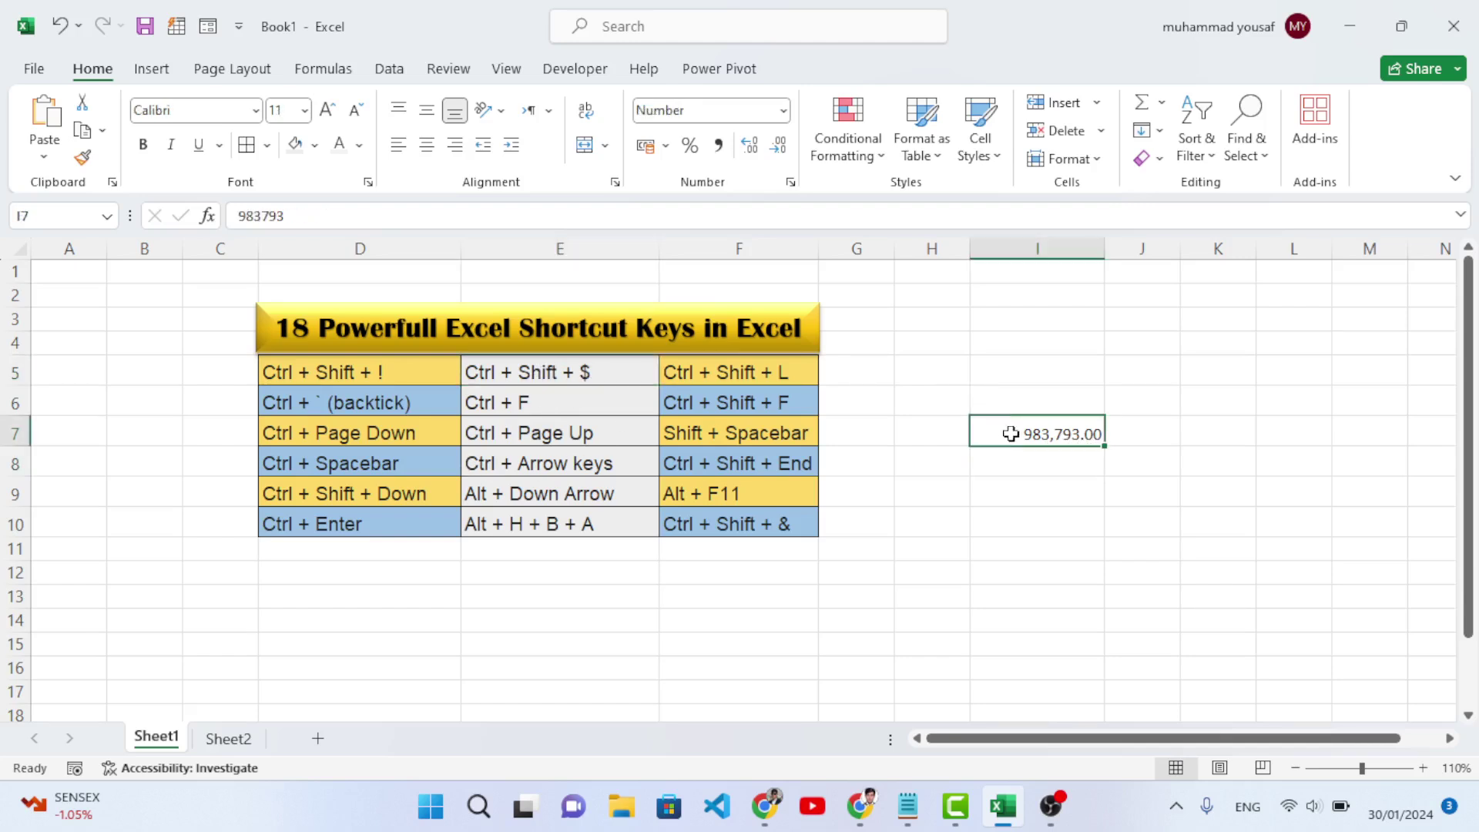
click(1074, 547)
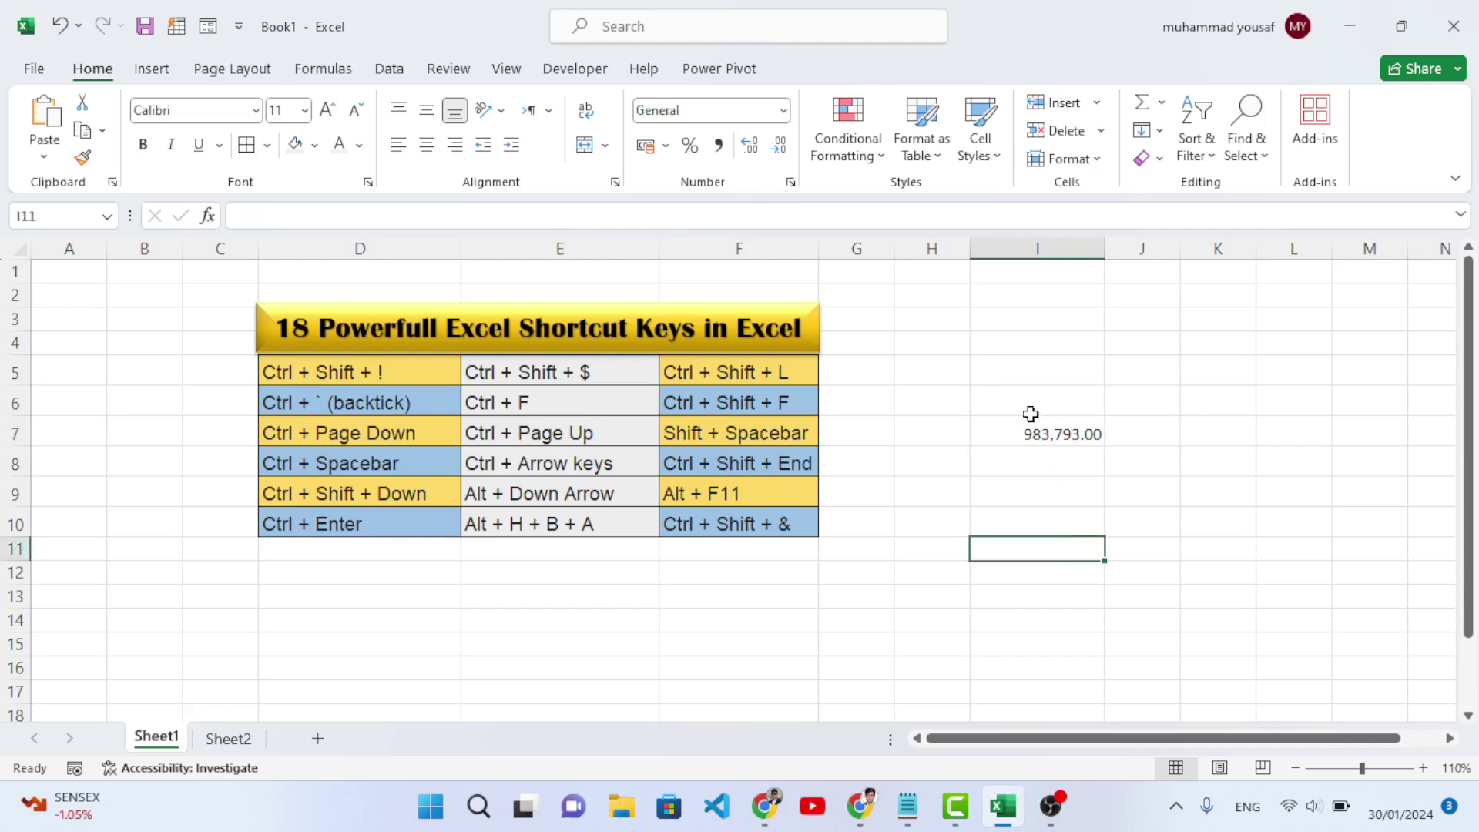
Apply Currency format to cell I7 so it reads Rs983,793.00
drag(1033, 405, 1056, 593)
click(1045, 466)
click(1032, 430)
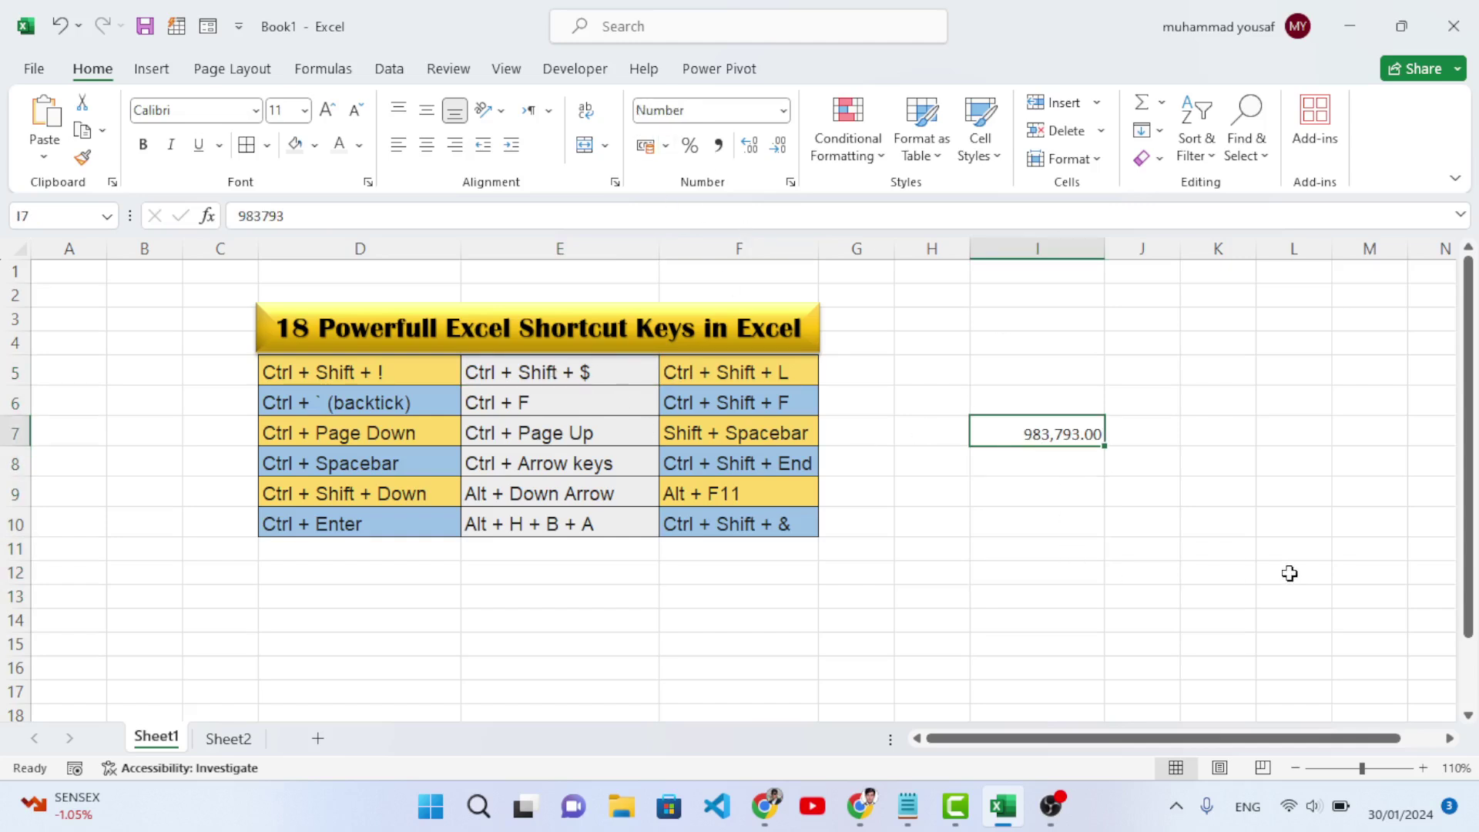
key(ctrl+shift+4)
click(1049, 492)
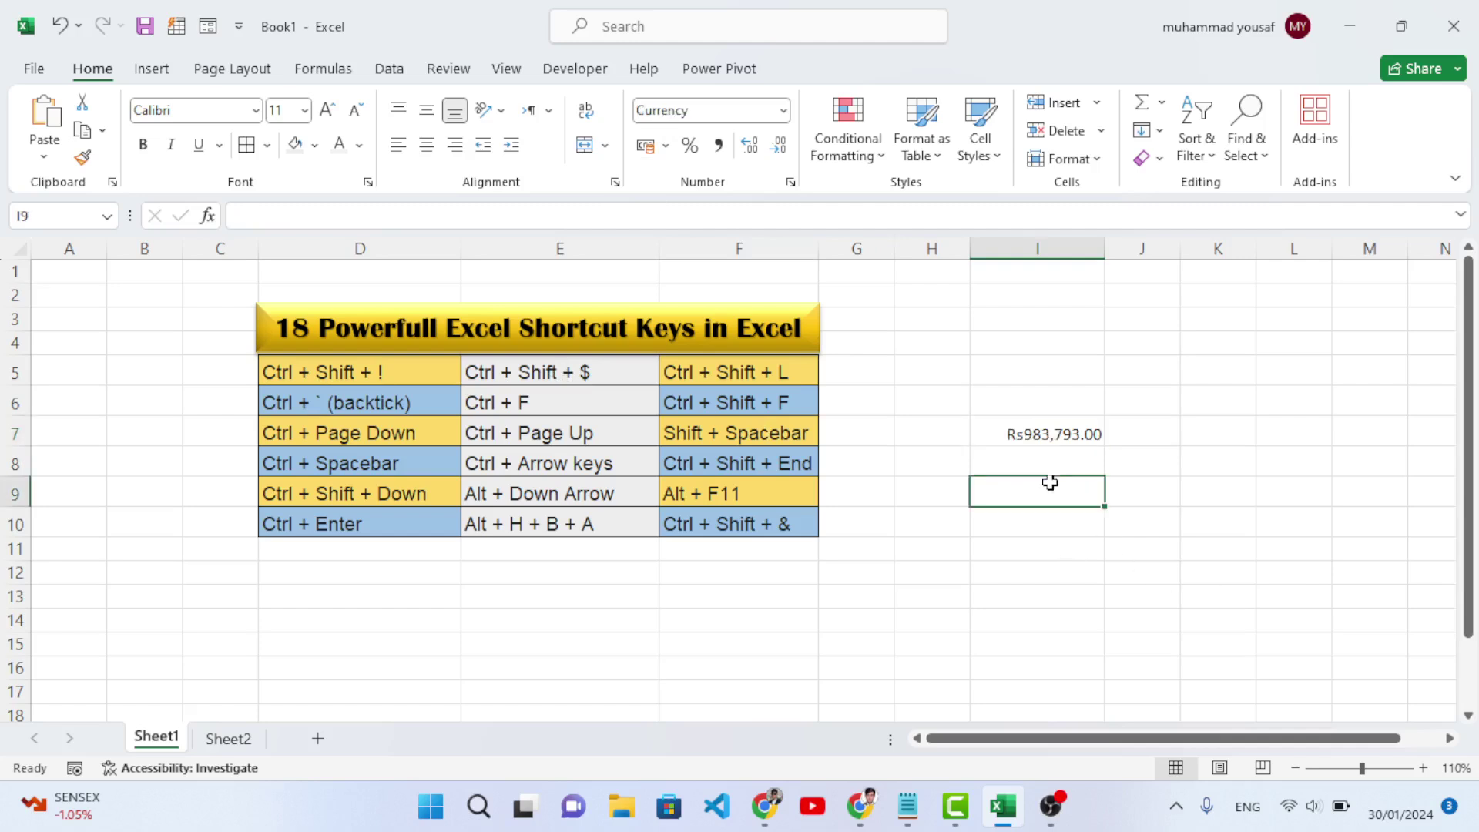
click(1046, 435)
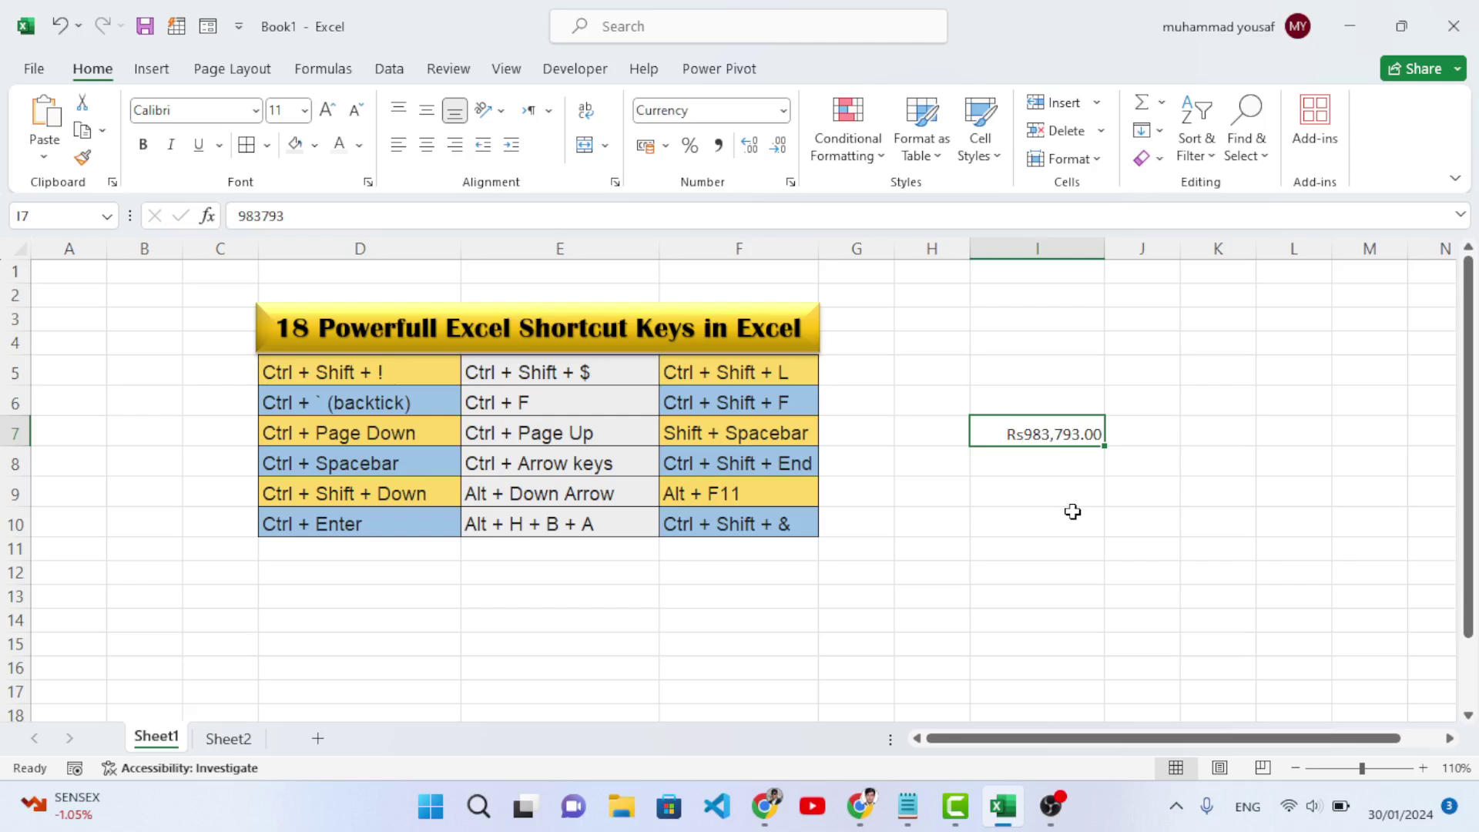
click(724, 378)
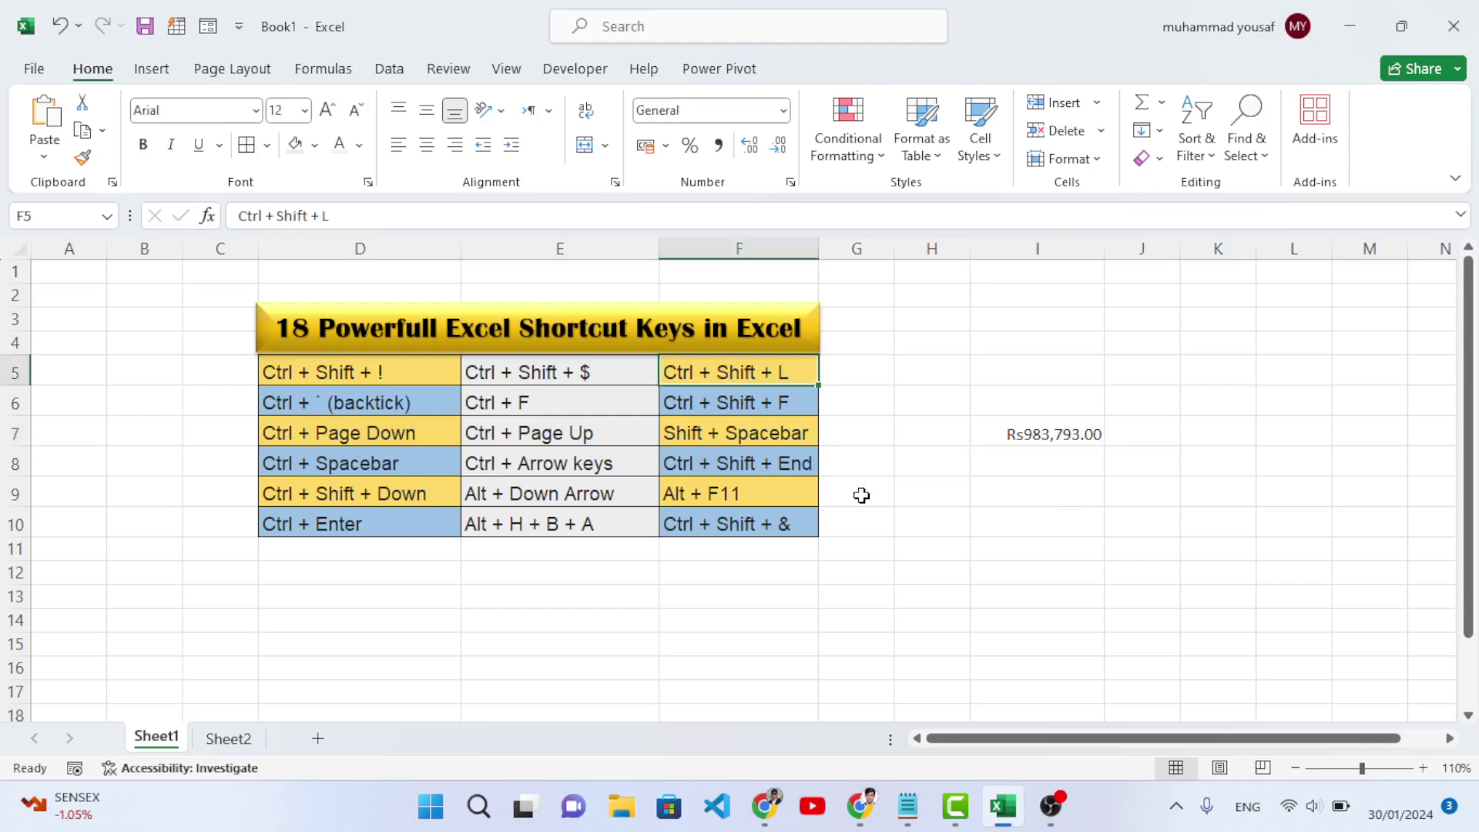
click(738, 494)
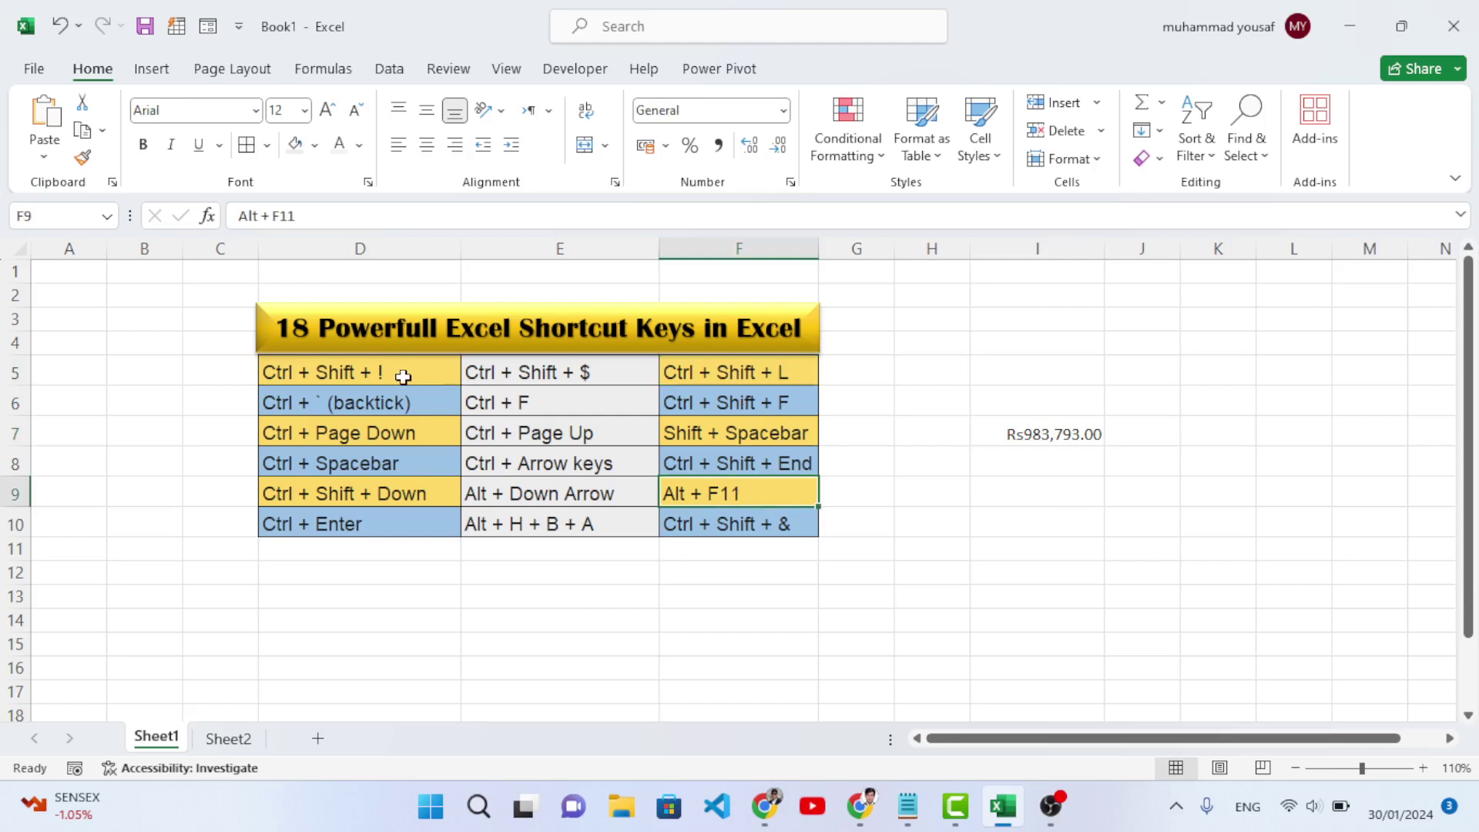
drag(400, 373, 772, 539)
click(778, 524)
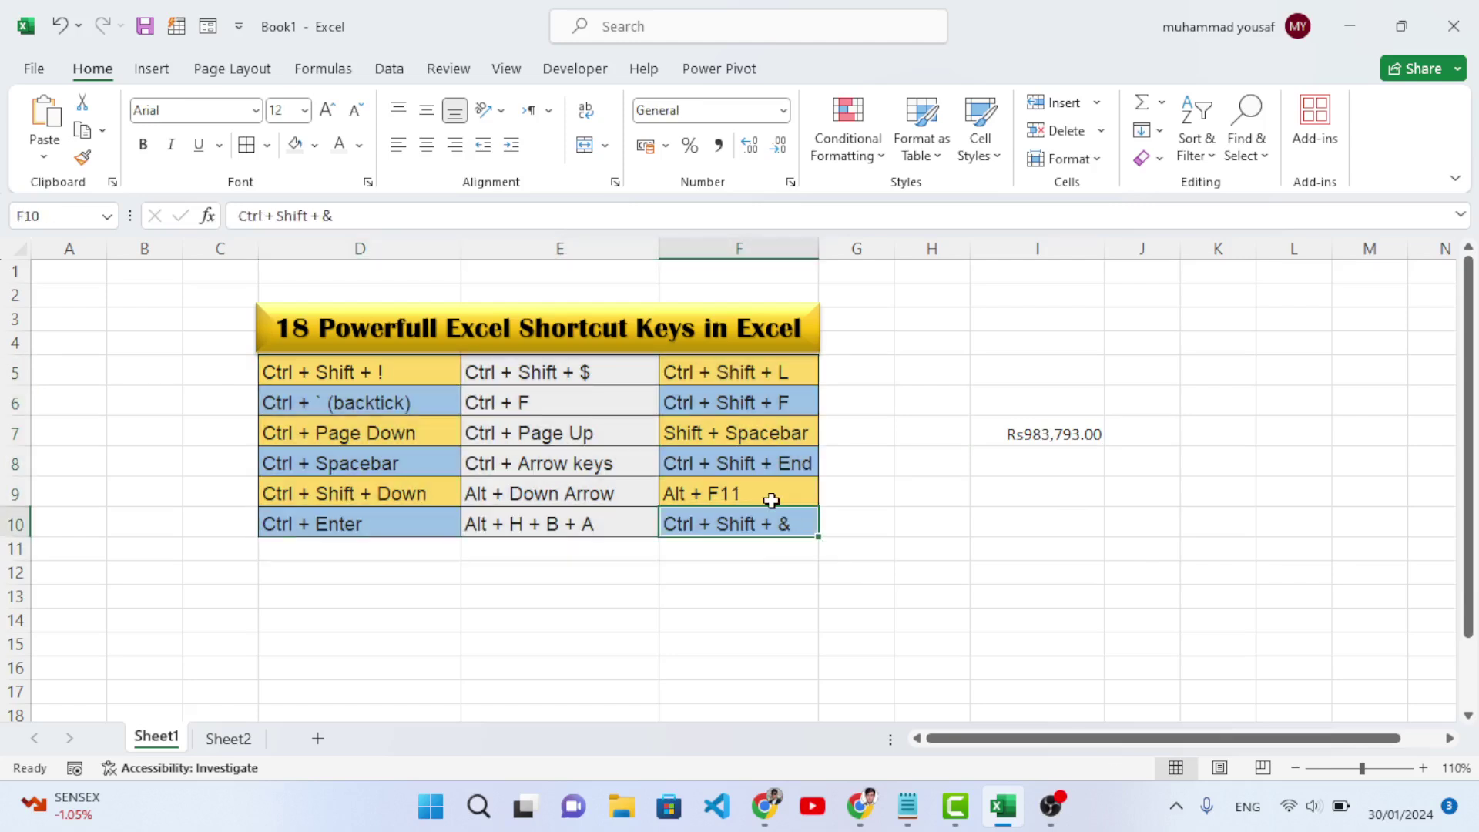
click(770, 496)
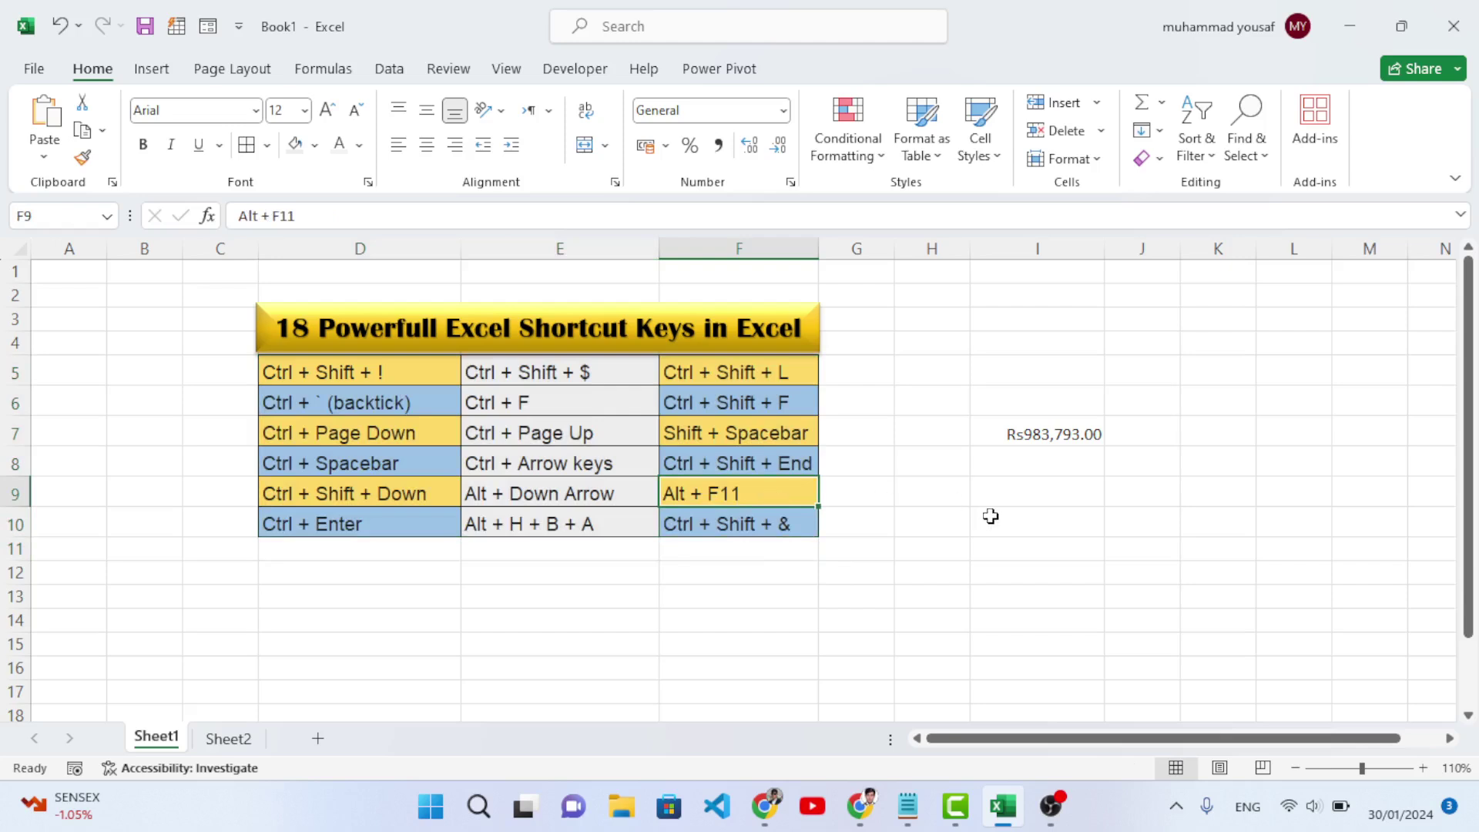
key(ctrl+shift+l)
click(808, 375)
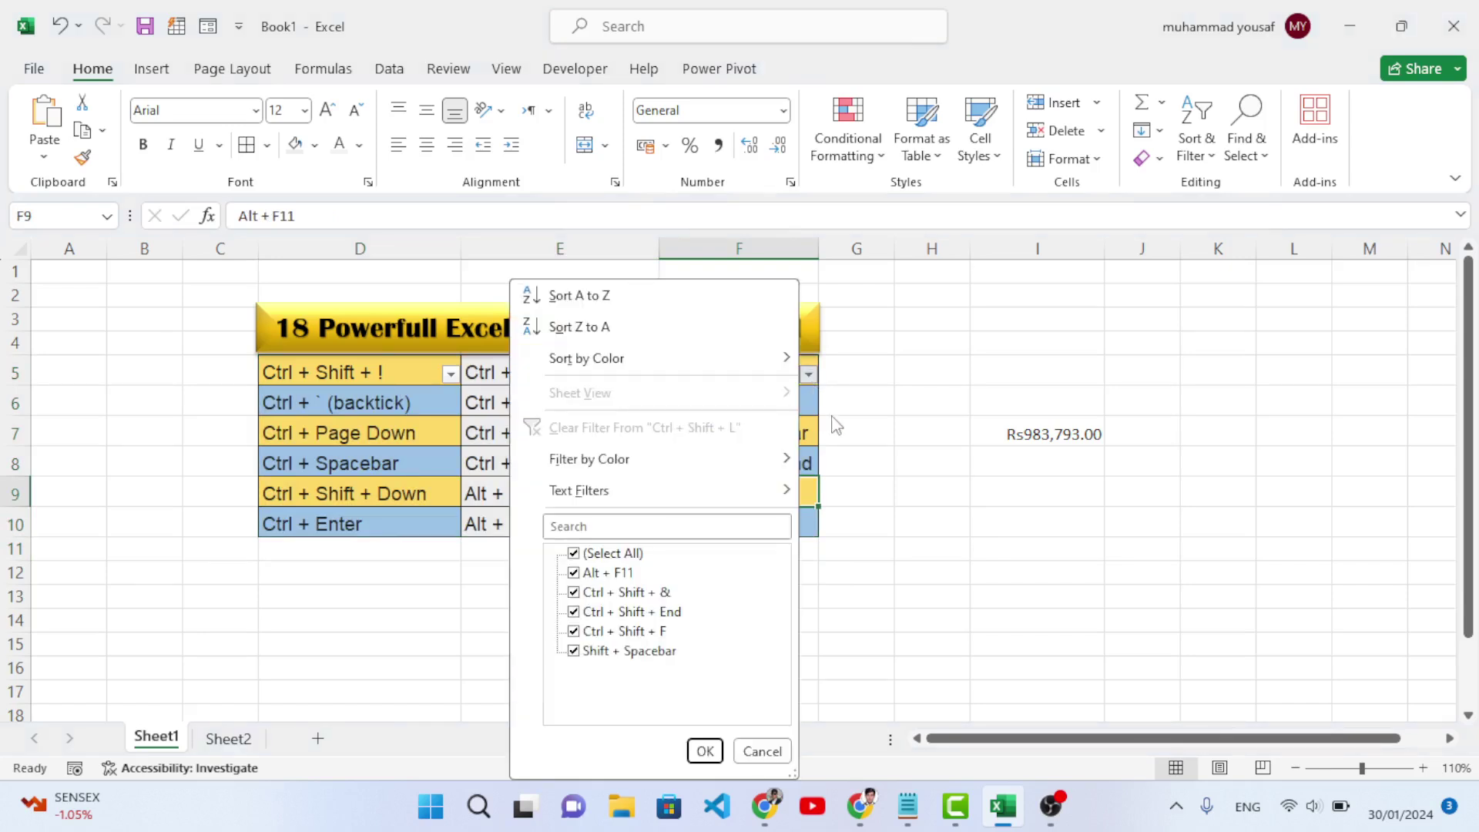
click(816, 445)
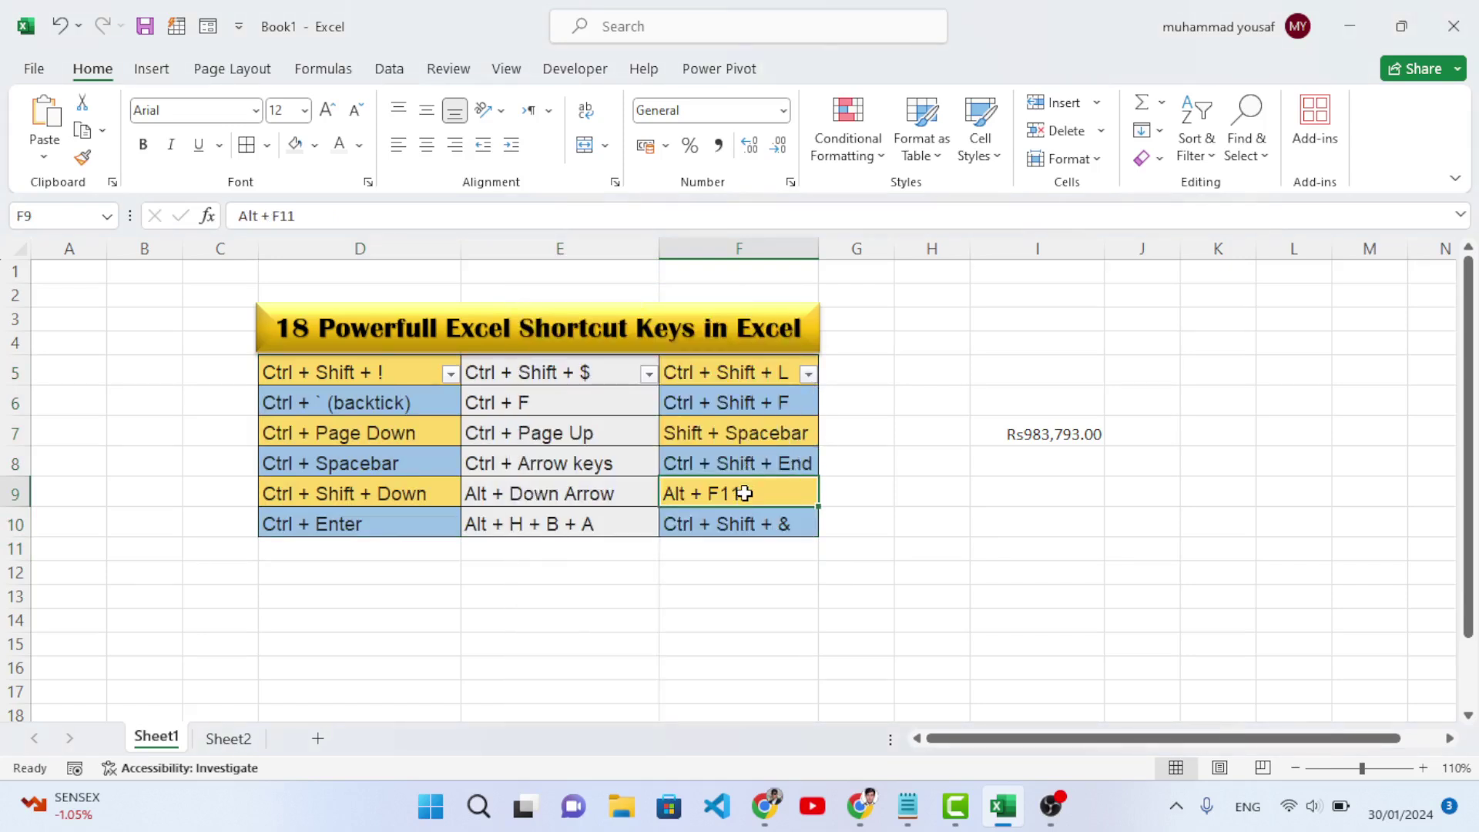
key(ctrl+shift+l)
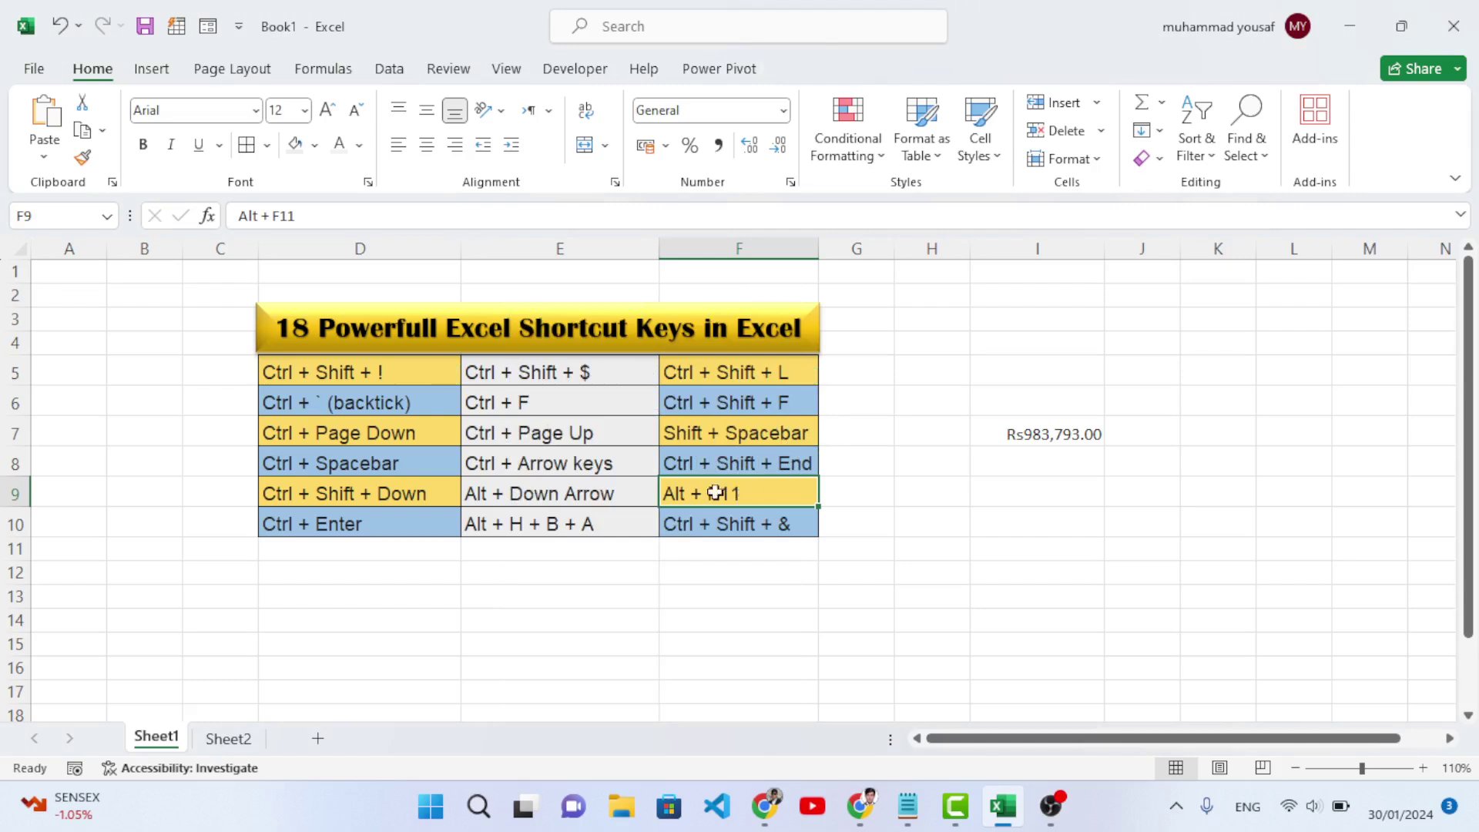
click(378, 402)
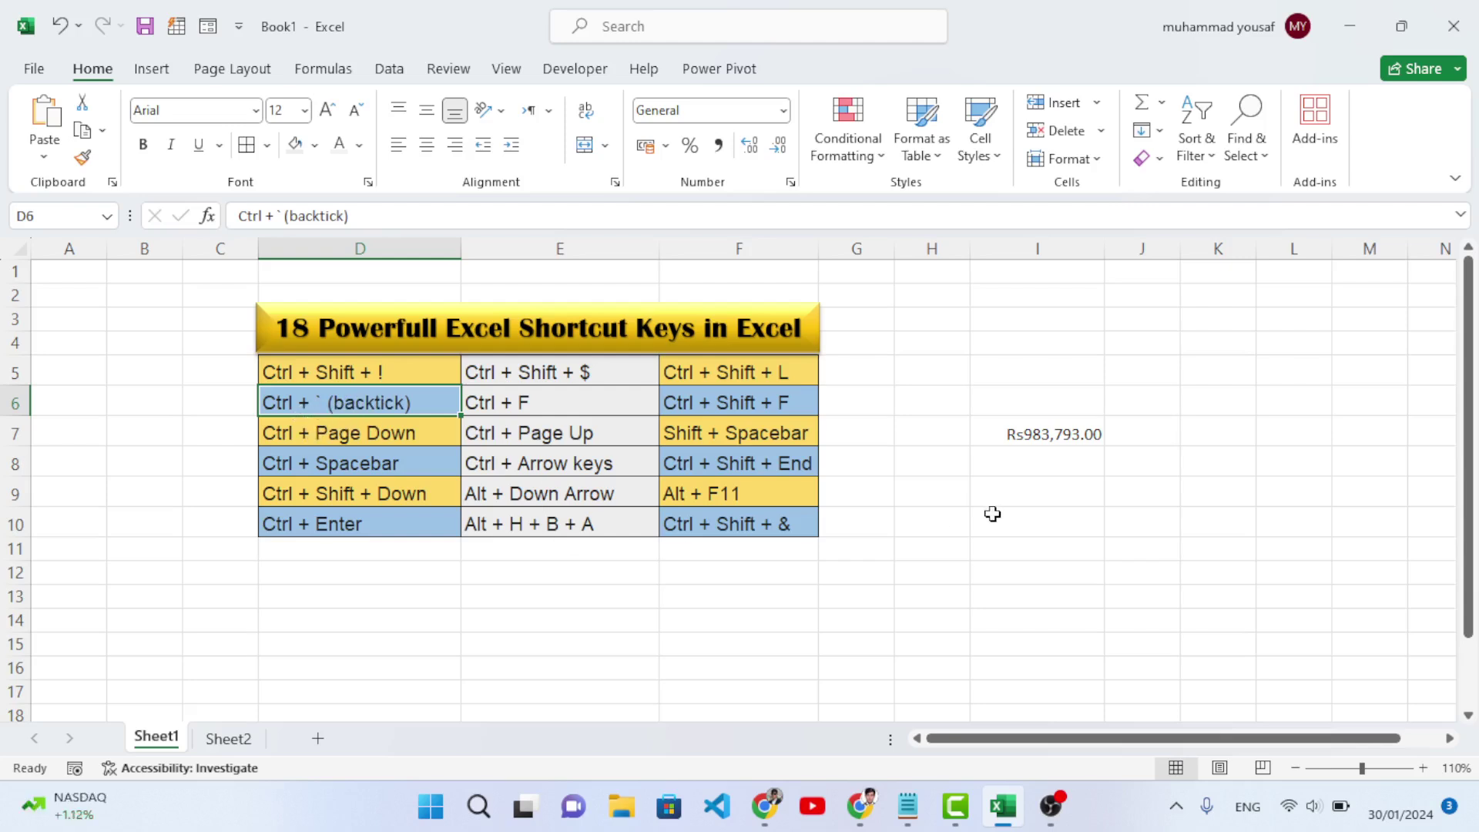
Enter the formula =SUM(K6:K10) in cell J14
click(1029, 568)
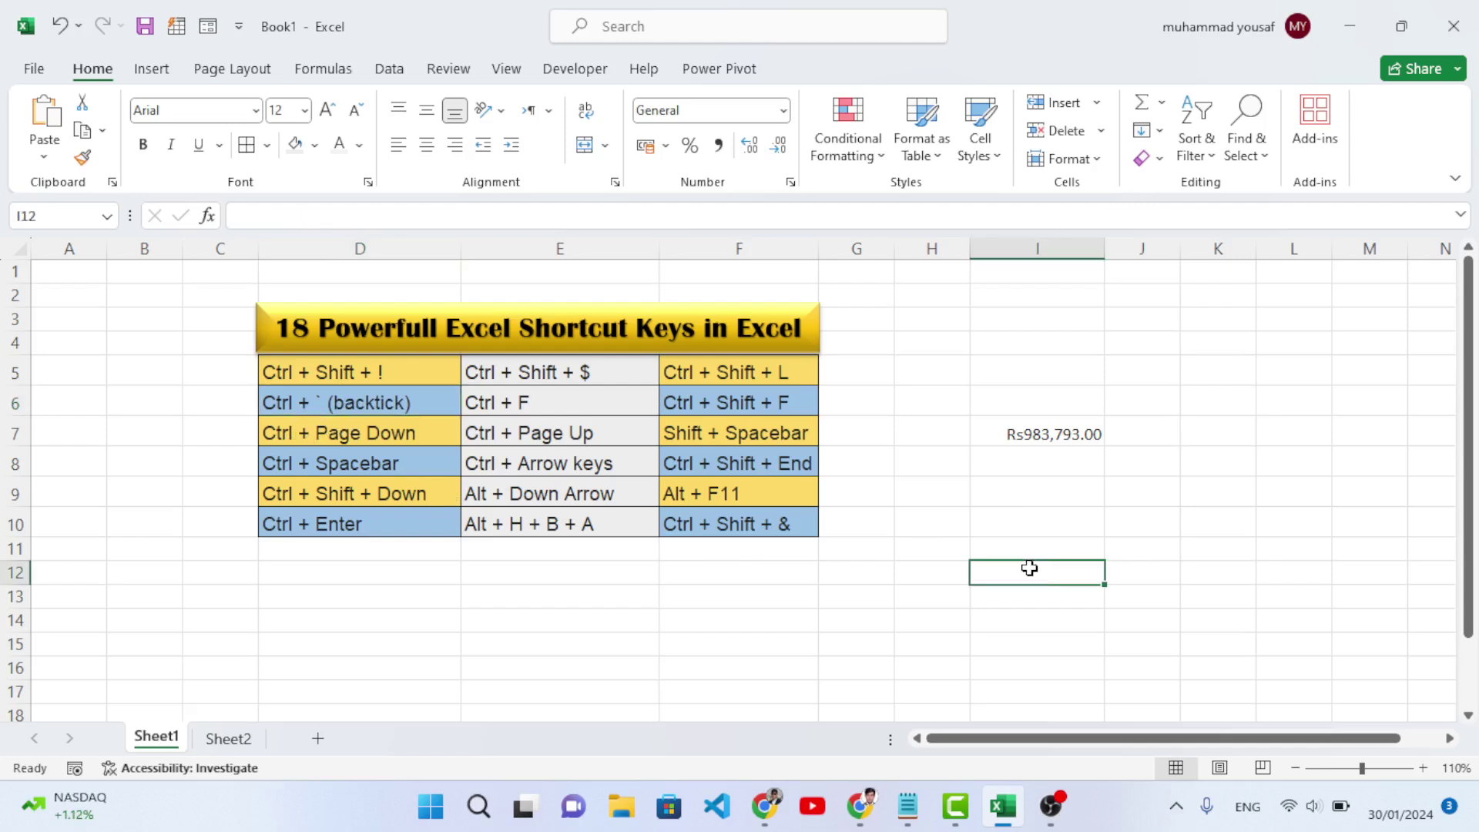
click(1127, 629)
text(=)
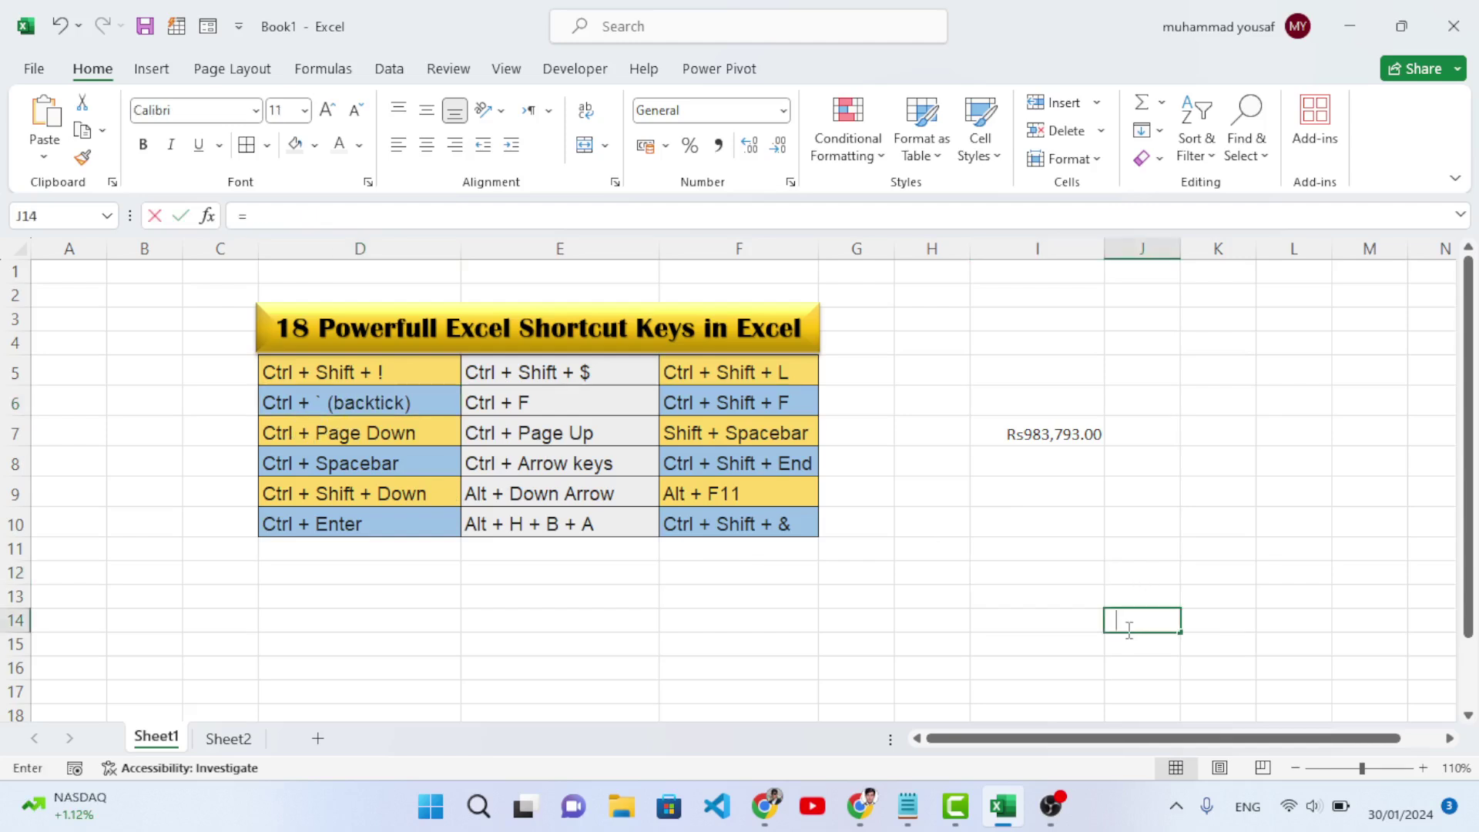
text(sum()
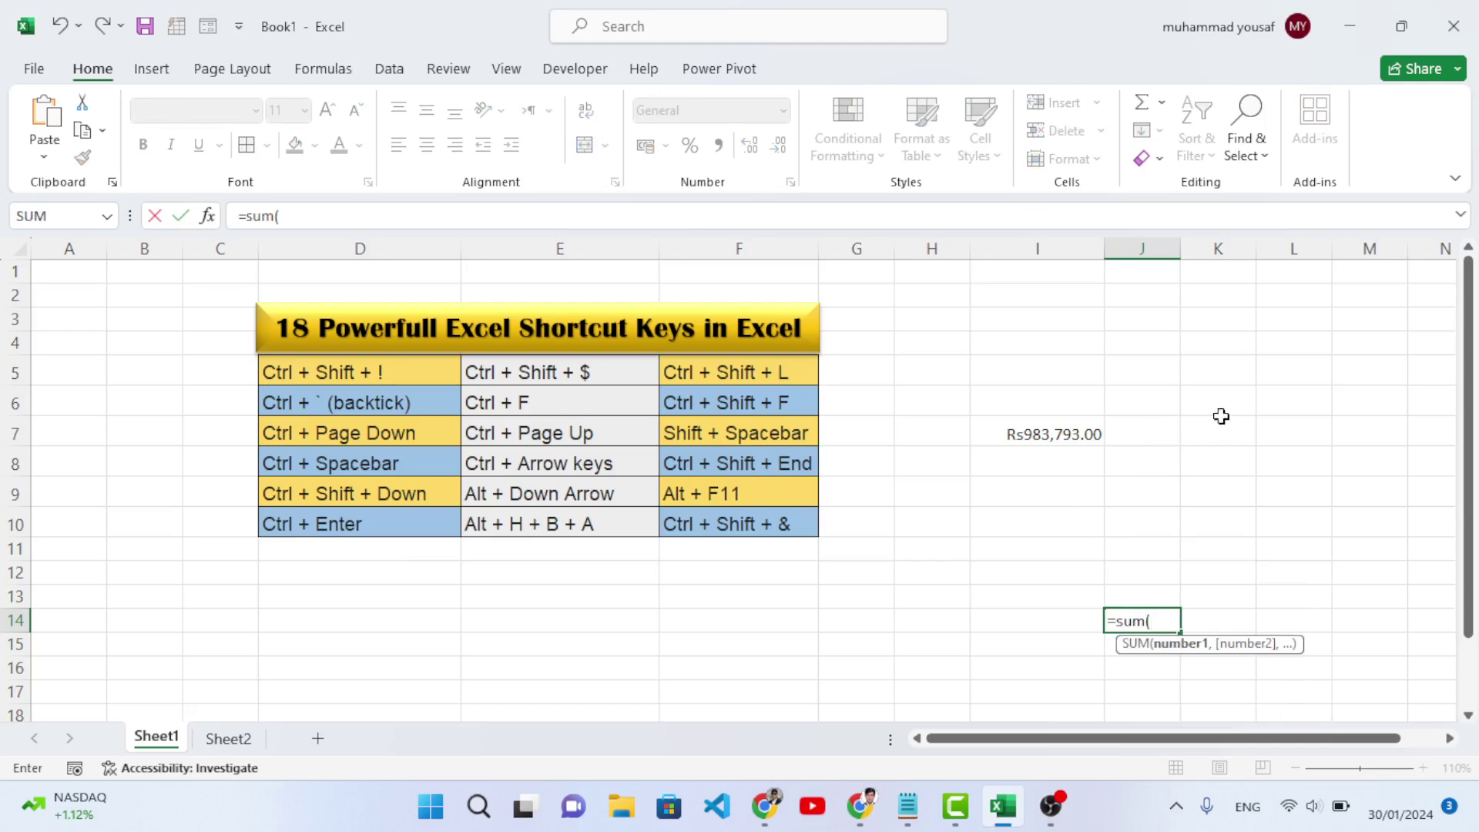
drag(1218, 412, 1236, 523)
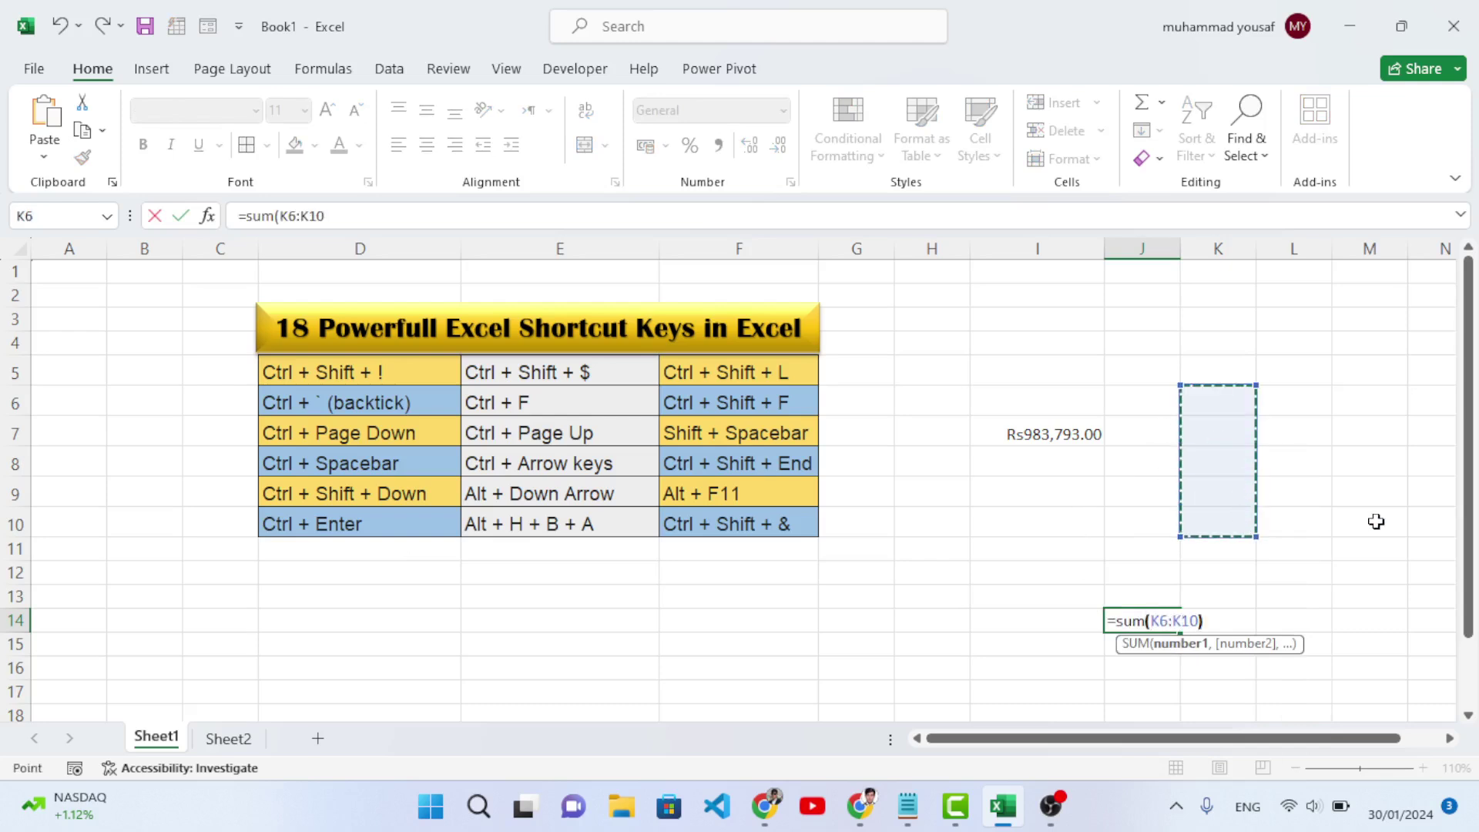
key(Return)
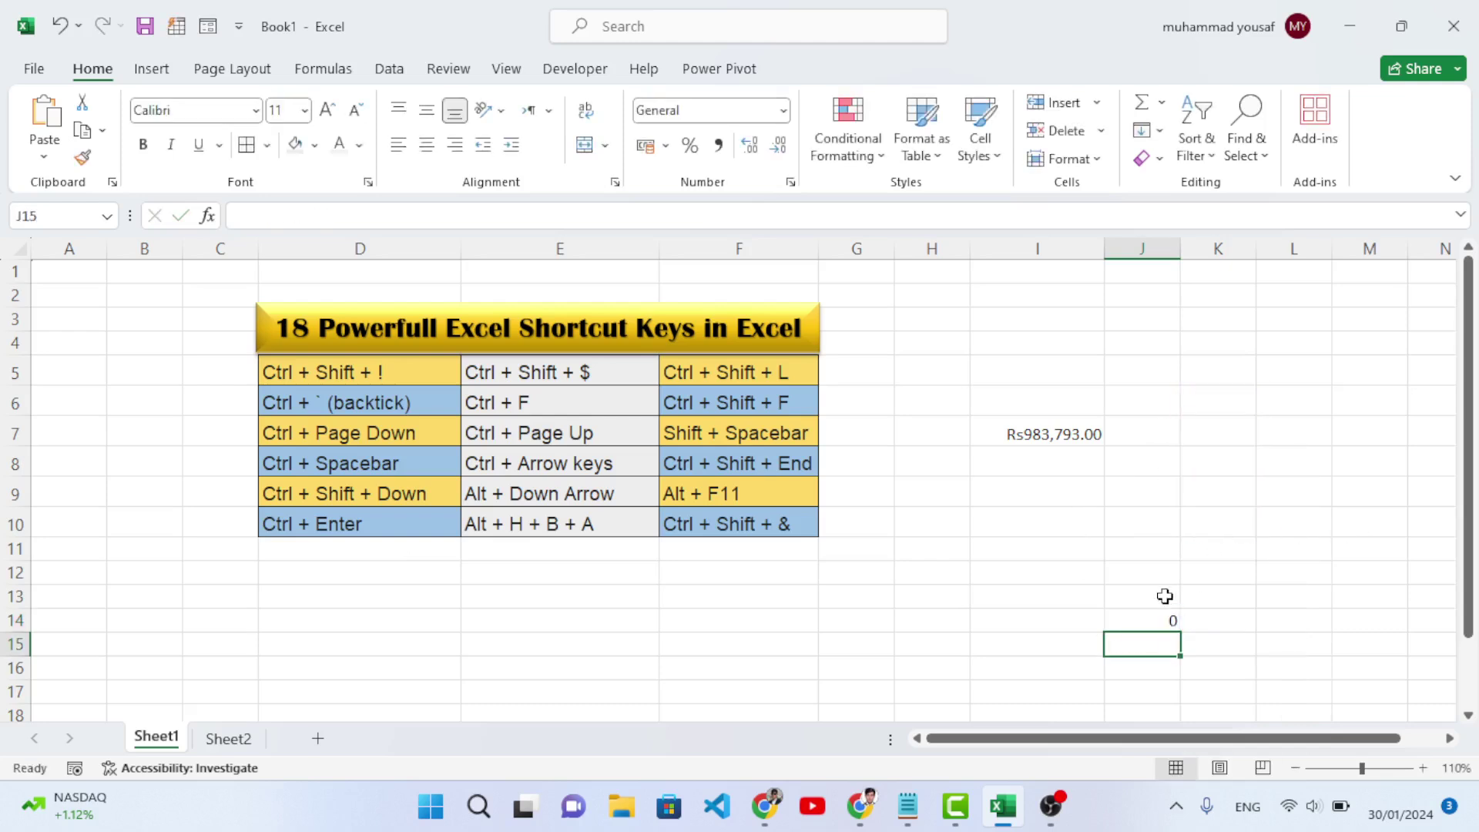
Enter 34 in K7 and K9 so the J14 total shows 68
click(1214, 437)
text(34)
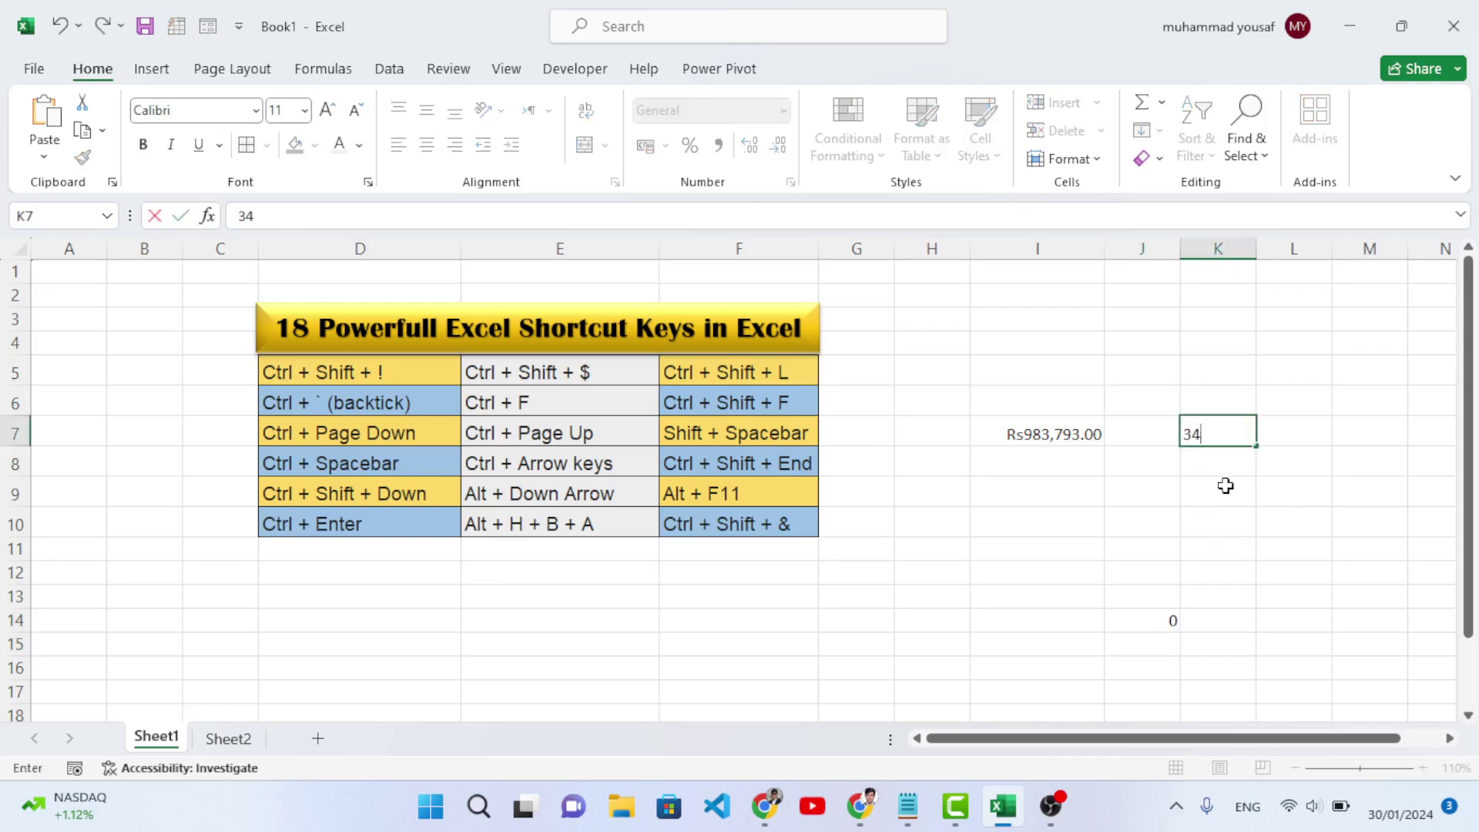
click(1225, 485)
text(34)
key(Return)
click(1151, 623)
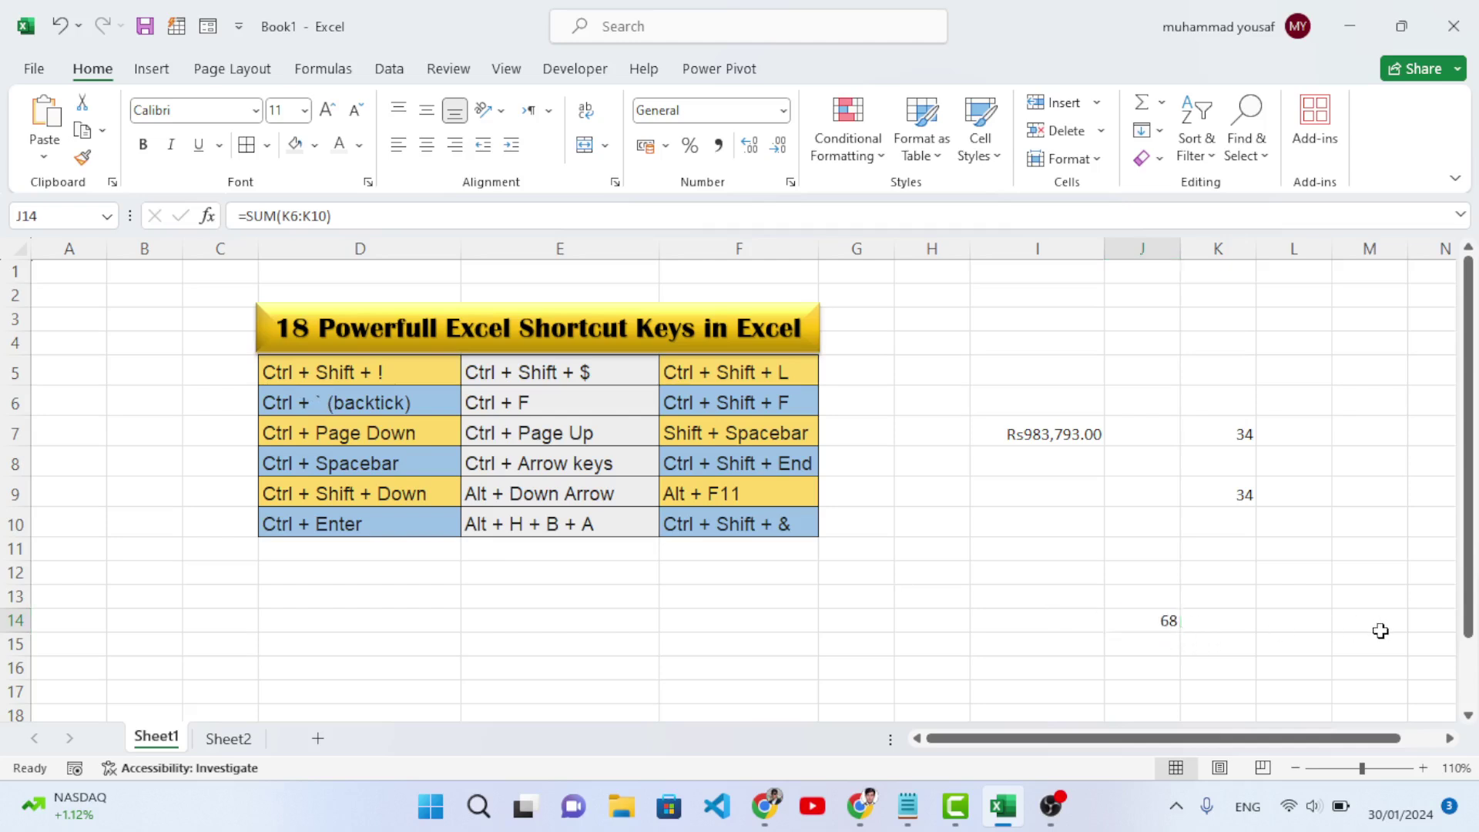
key(ctrl+z)
drag(1108, 740, 1263, 738)
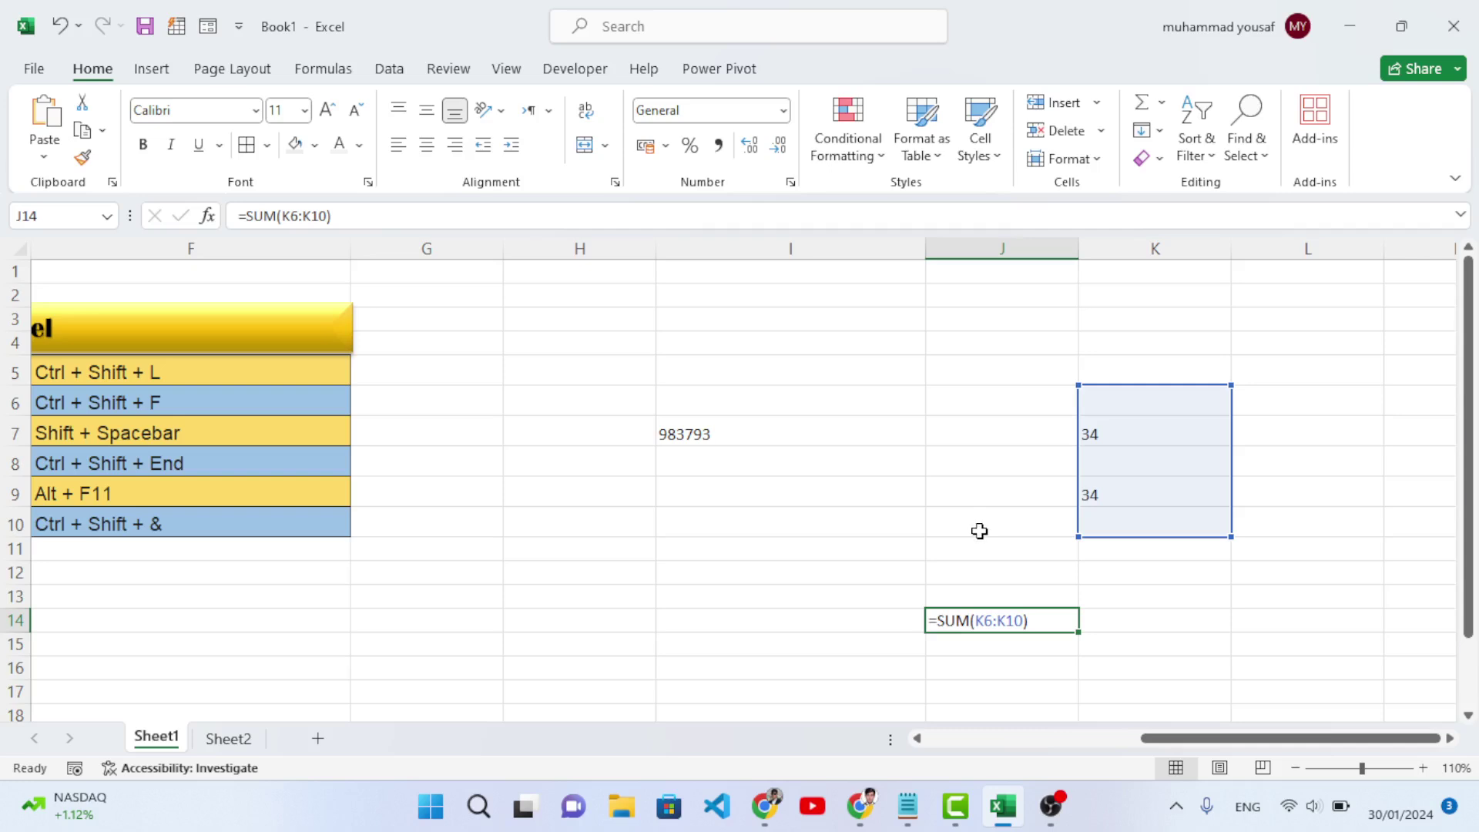
key(ctrl+Return)
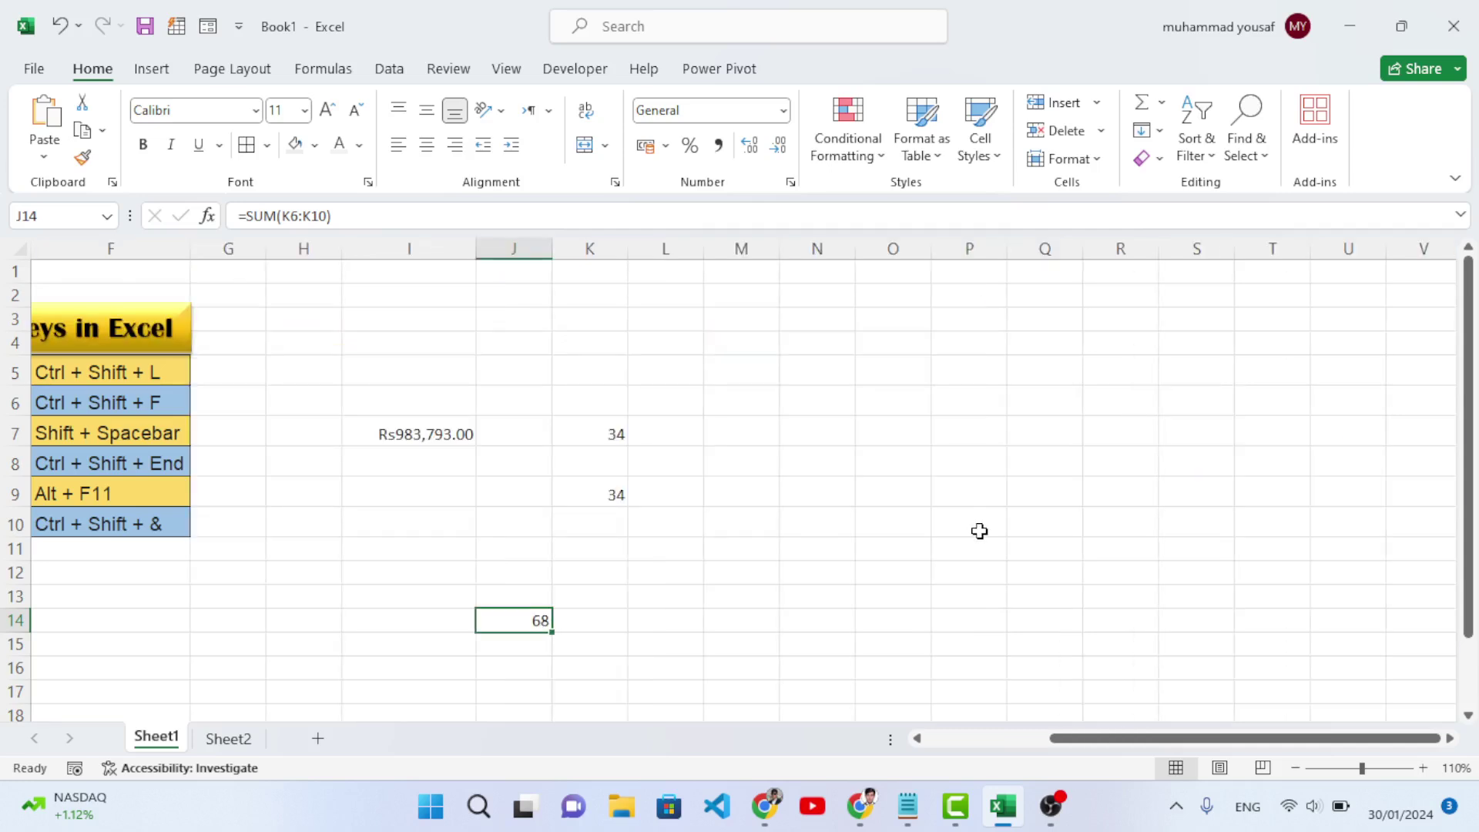
drag(1161, 737, 1009, 745)
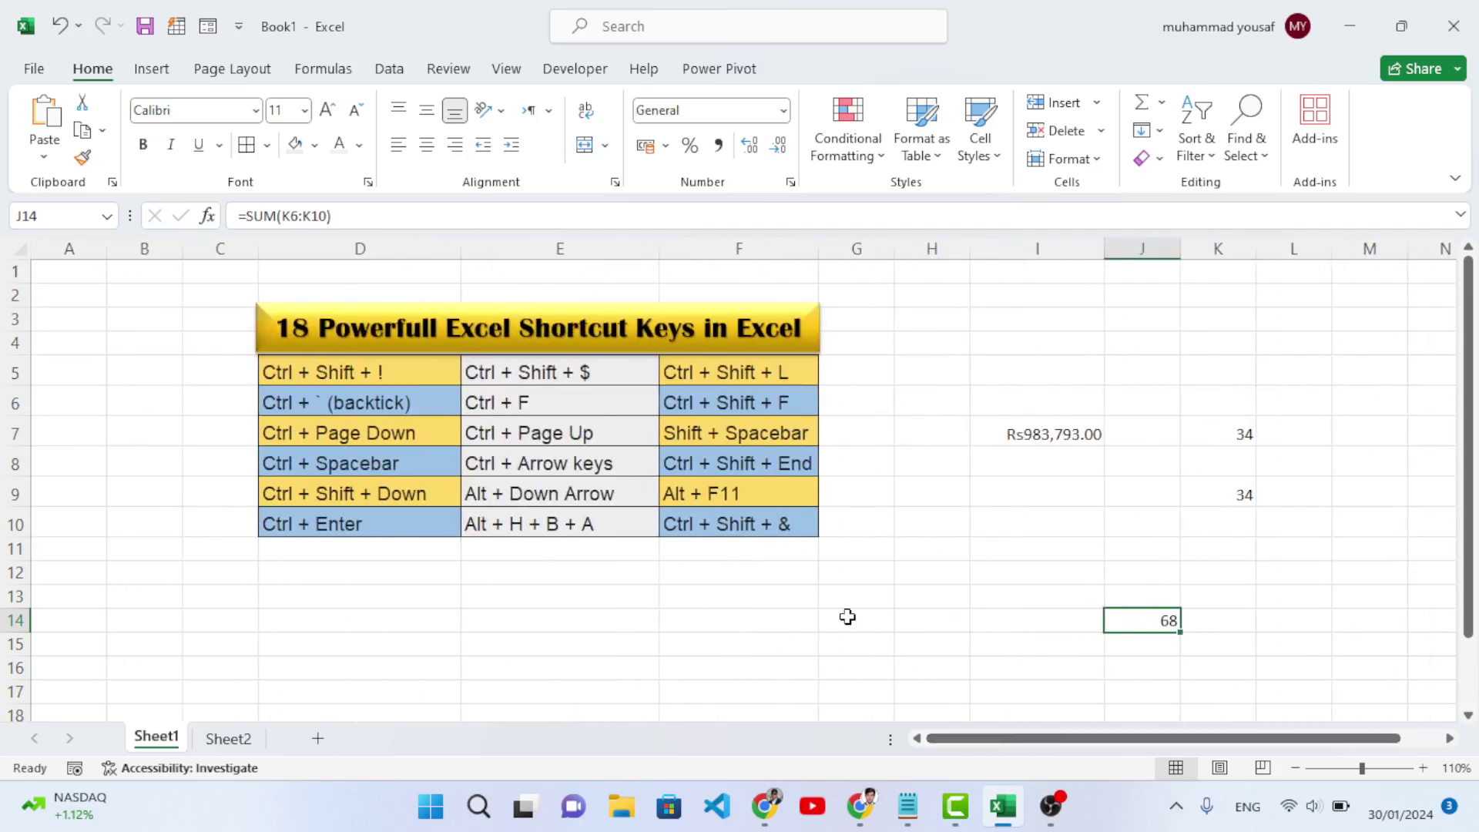
Bring up Find and Replace on its Replace options and move it off the cells
click(490, 414)
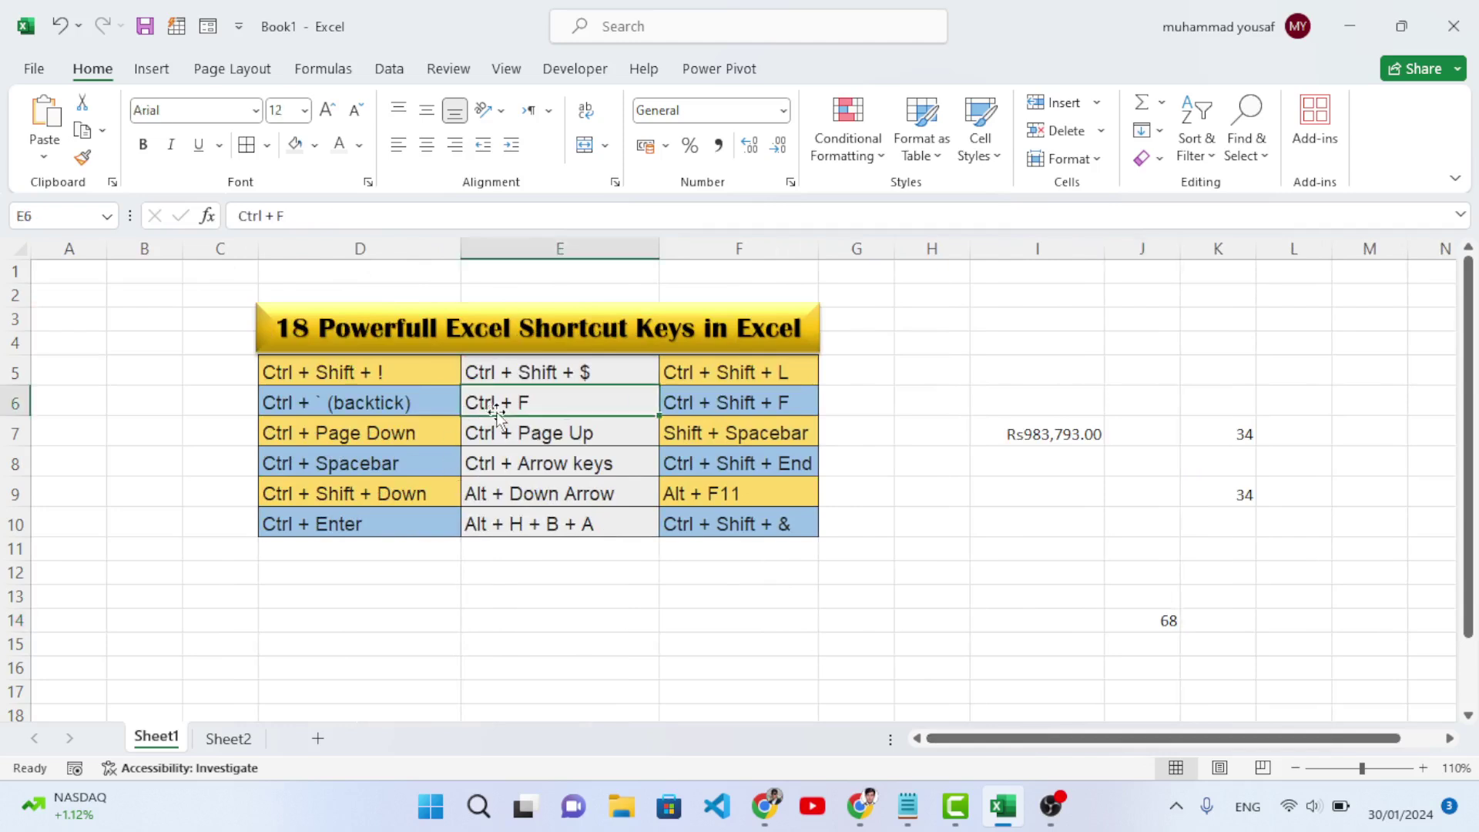
click(943, 499)
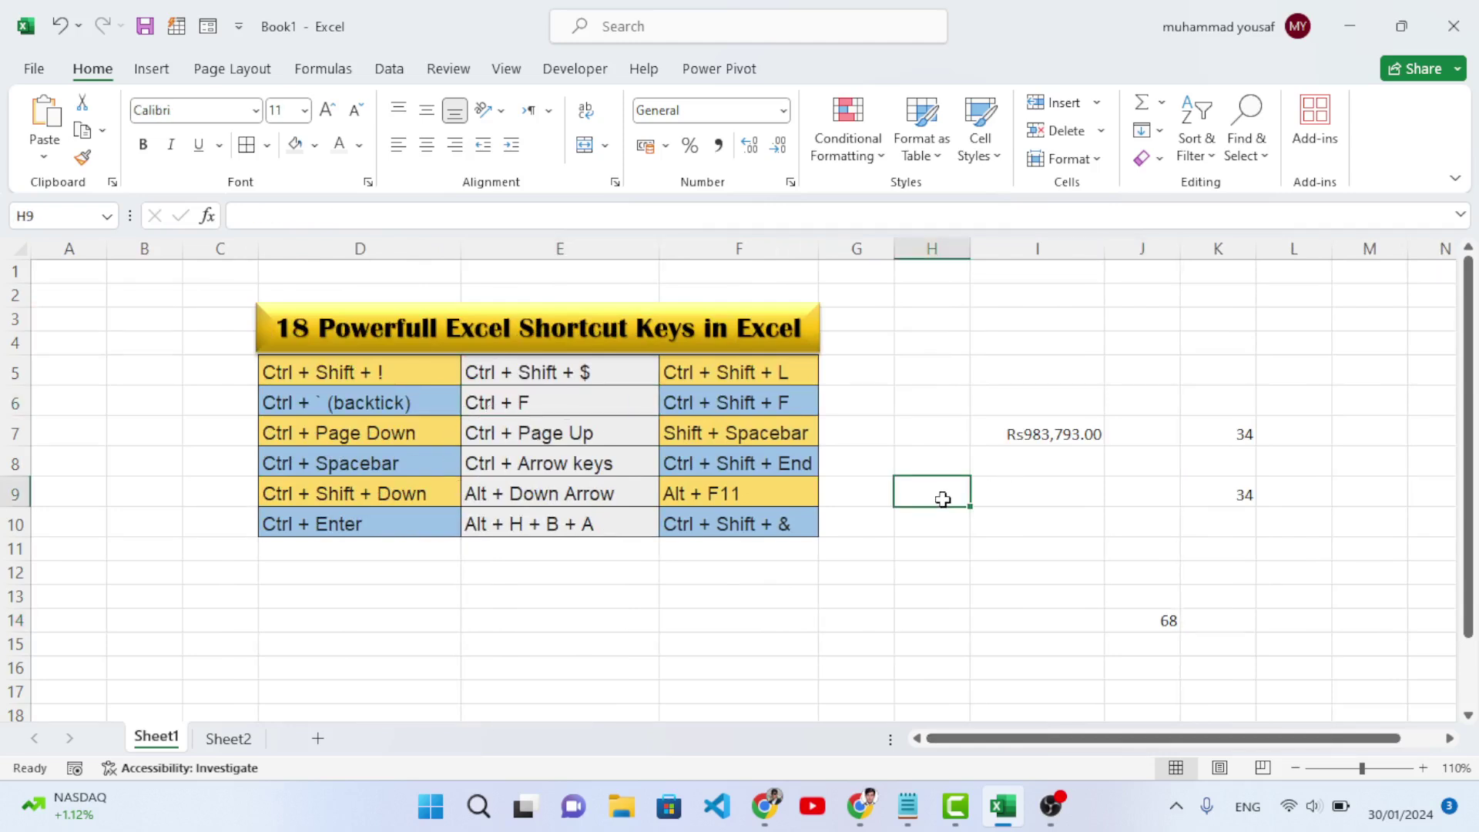
key(ctrl+f)
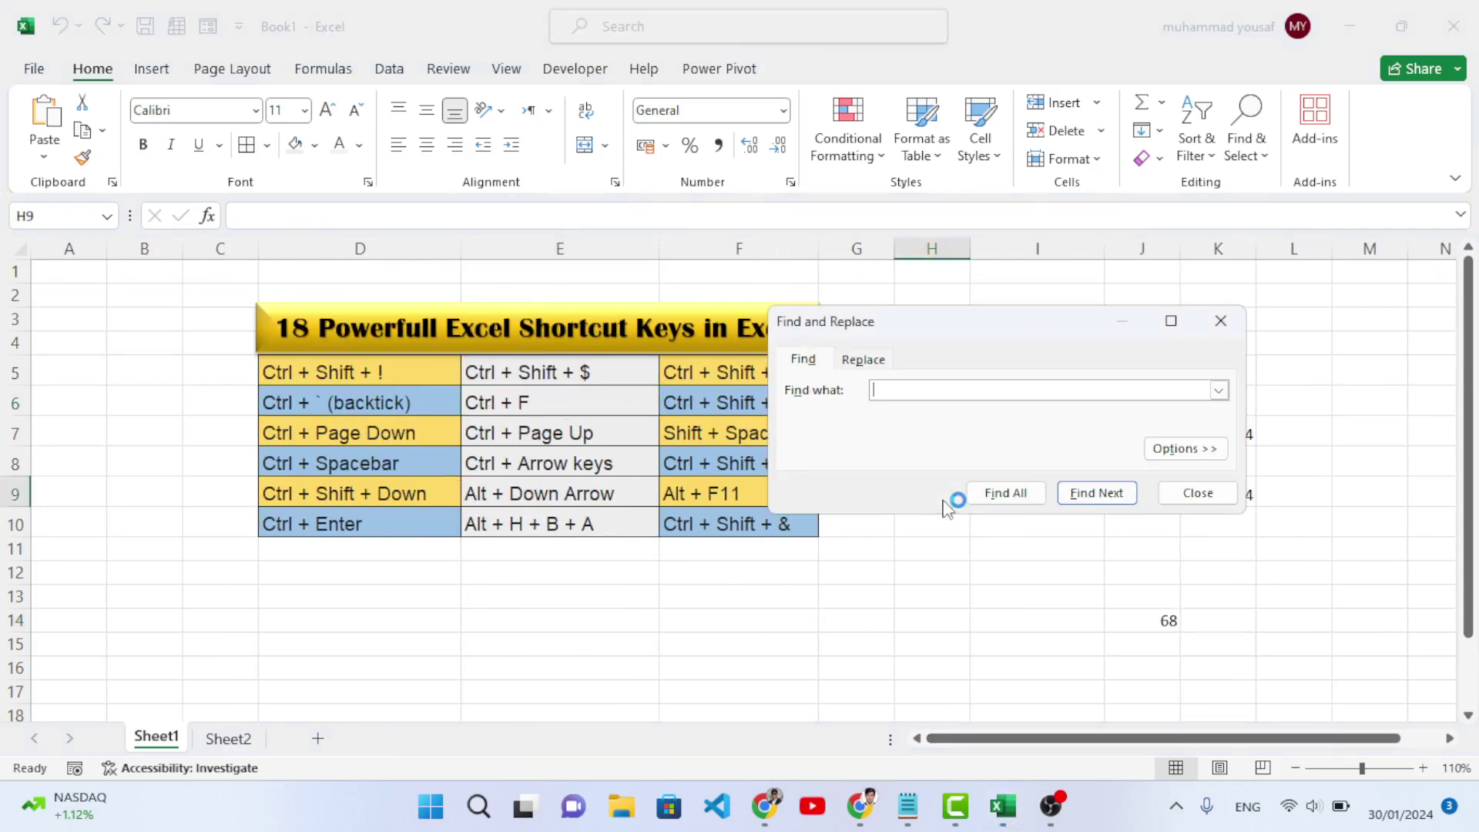
click(866, 362)
click(810, 362)
click(862, 362)
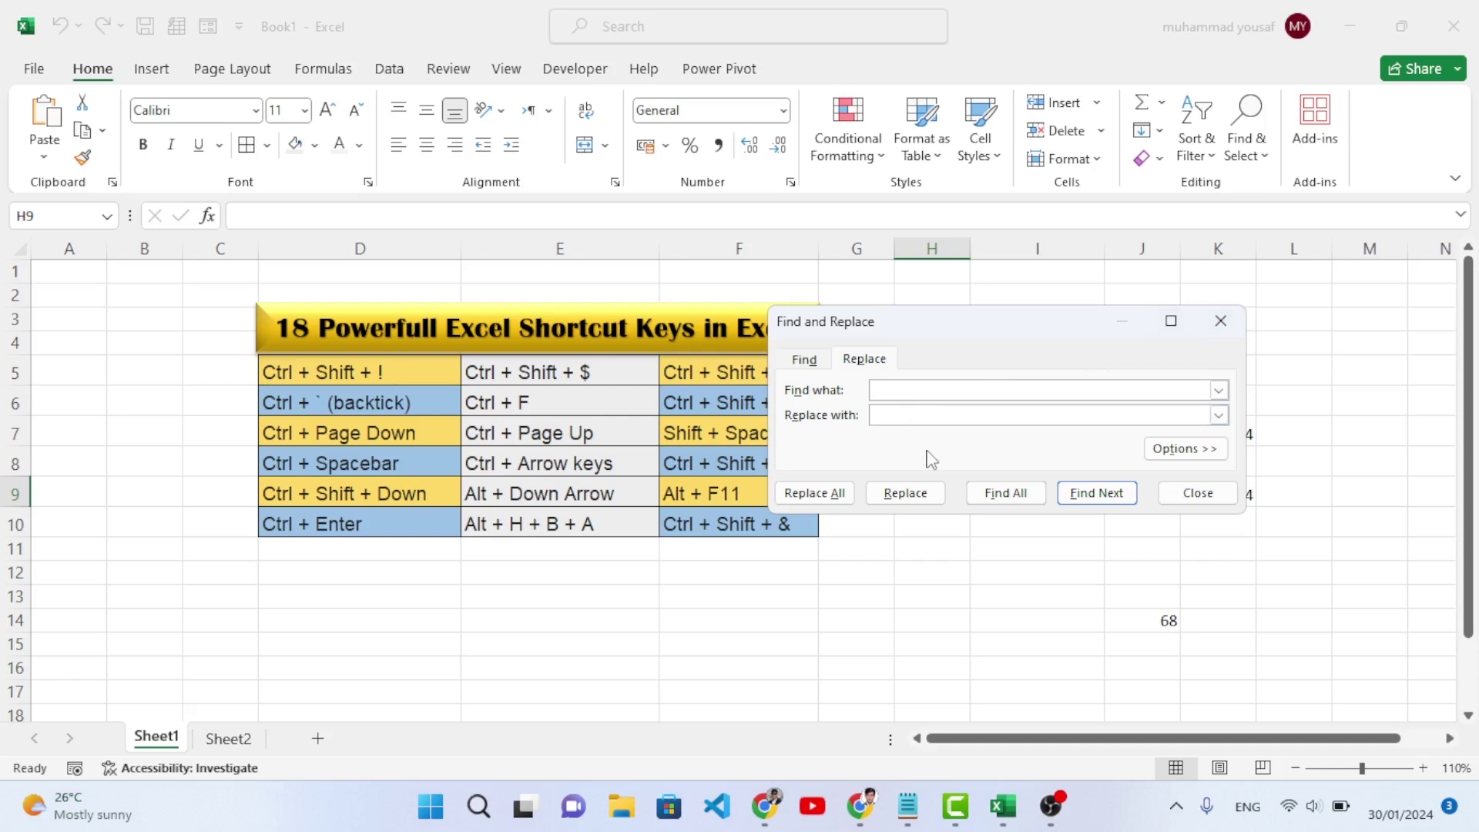
drag(980, 322, 895, 260)
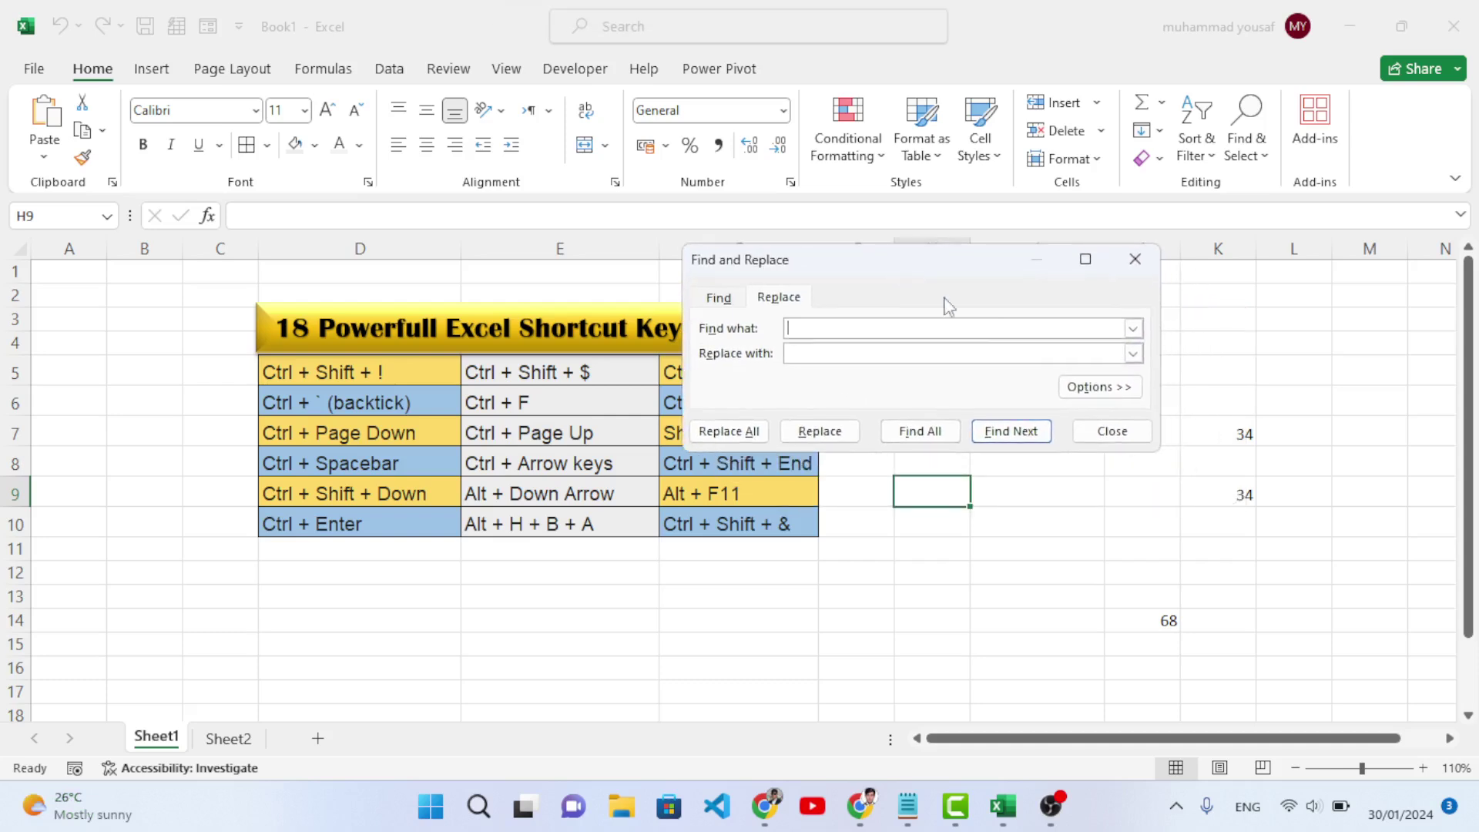
Replace all 34 values with 40, then check K7 and K9 show 40
text(34)
click(887, 357)
text(40)
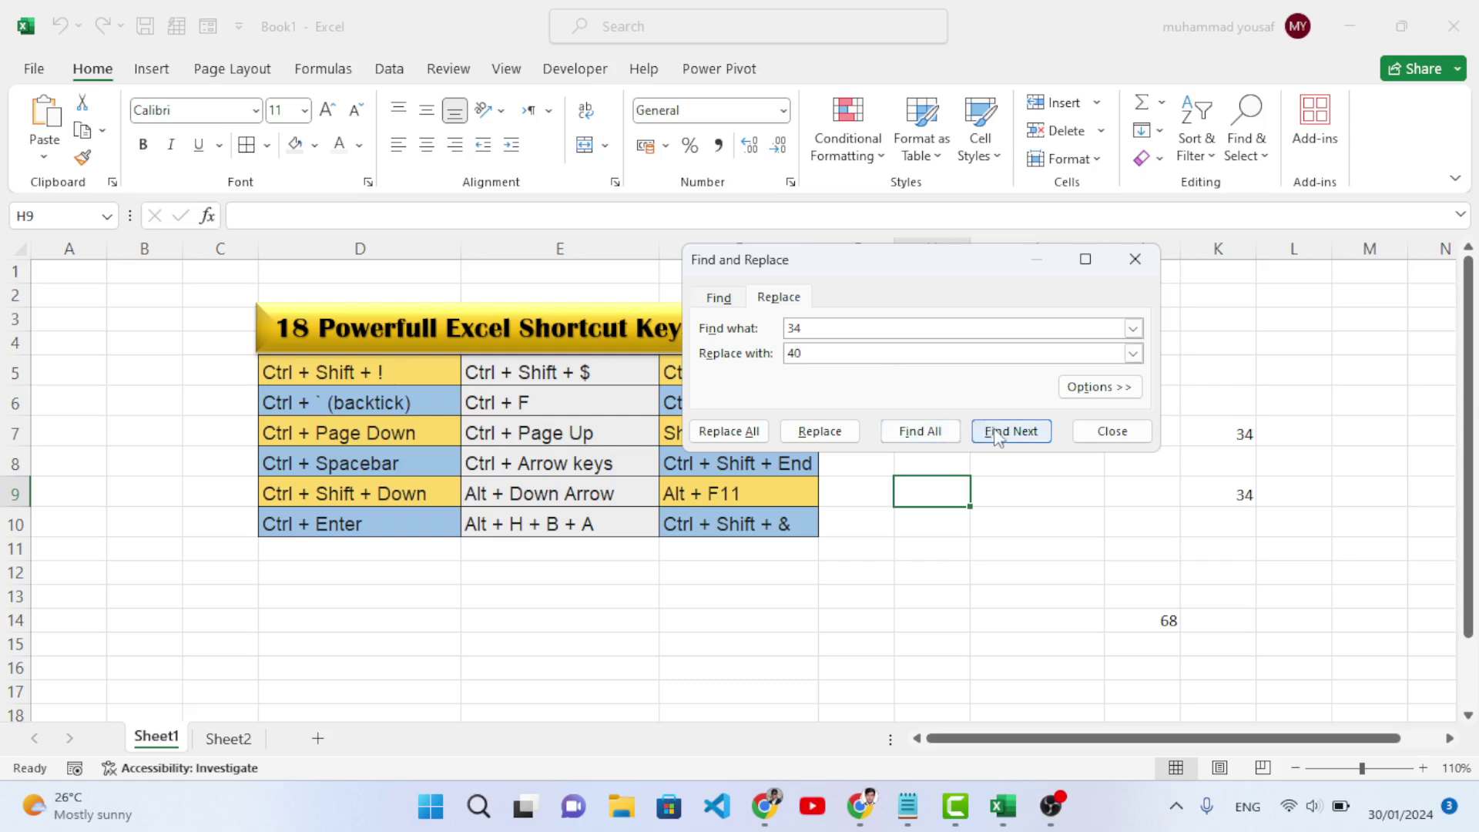
click(754, 433)
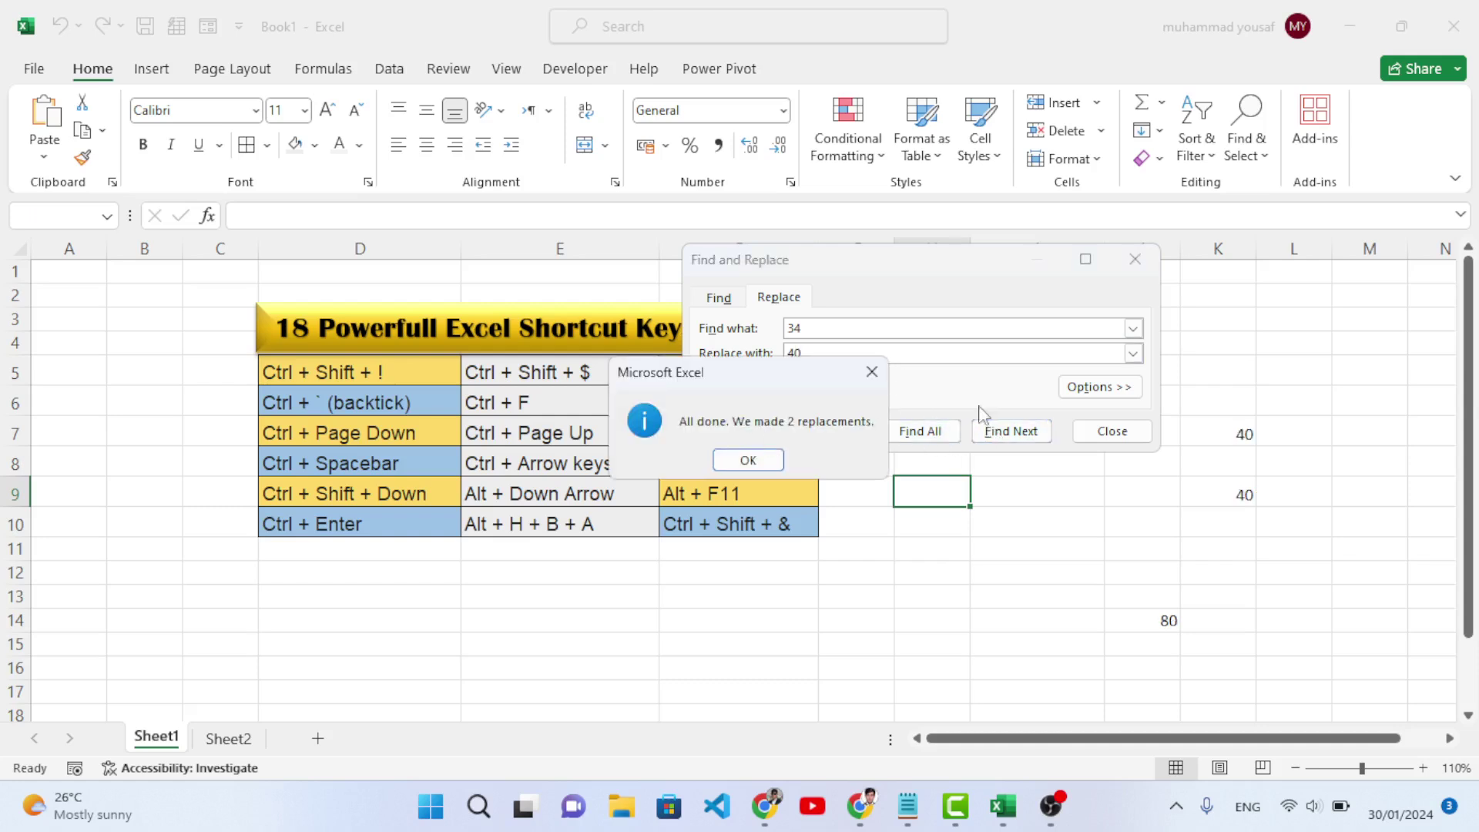
click(748, 460)
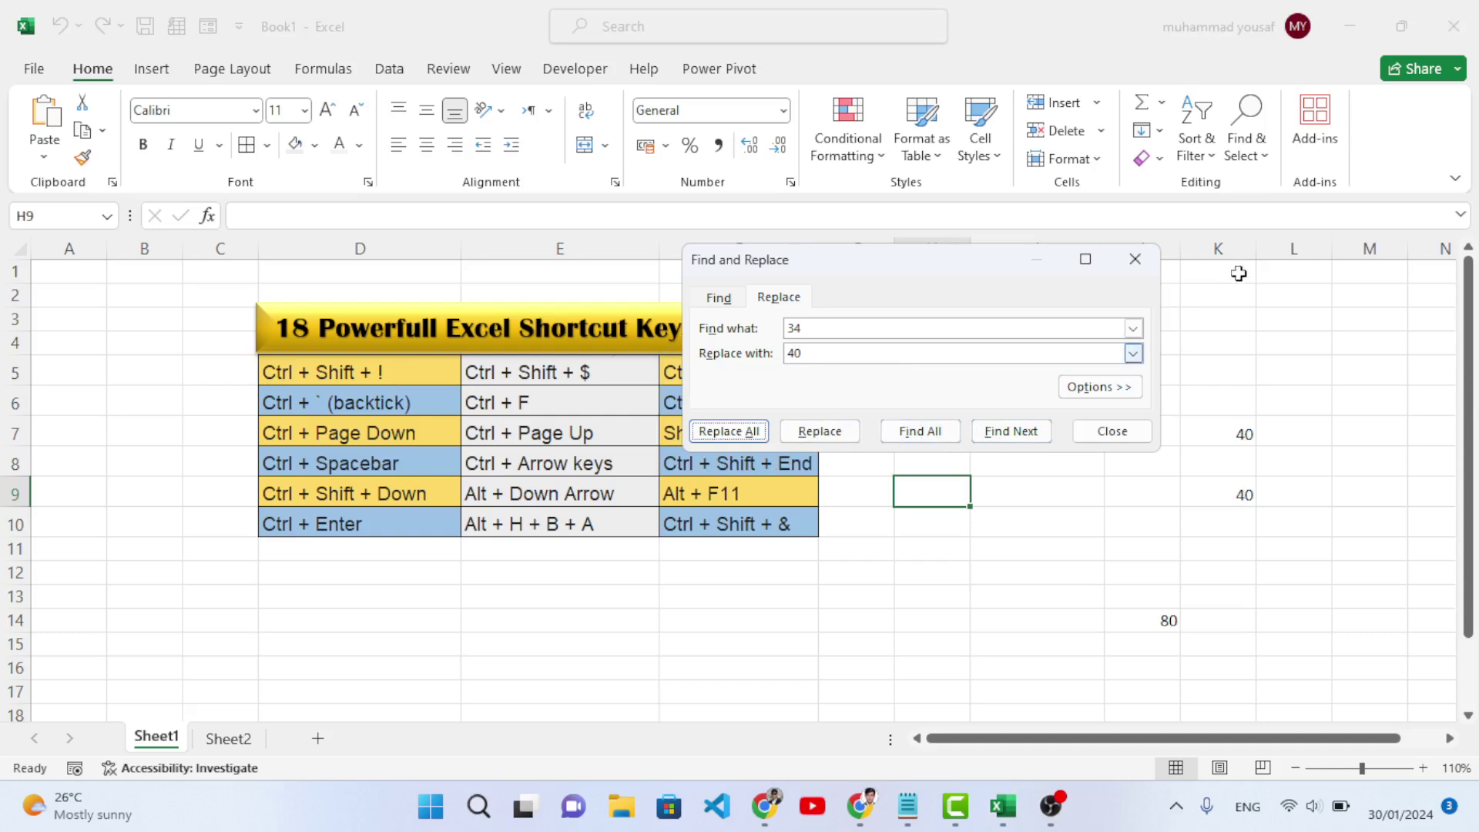
click(1134, 259)
click(1229, 429)
click(1229, 492)
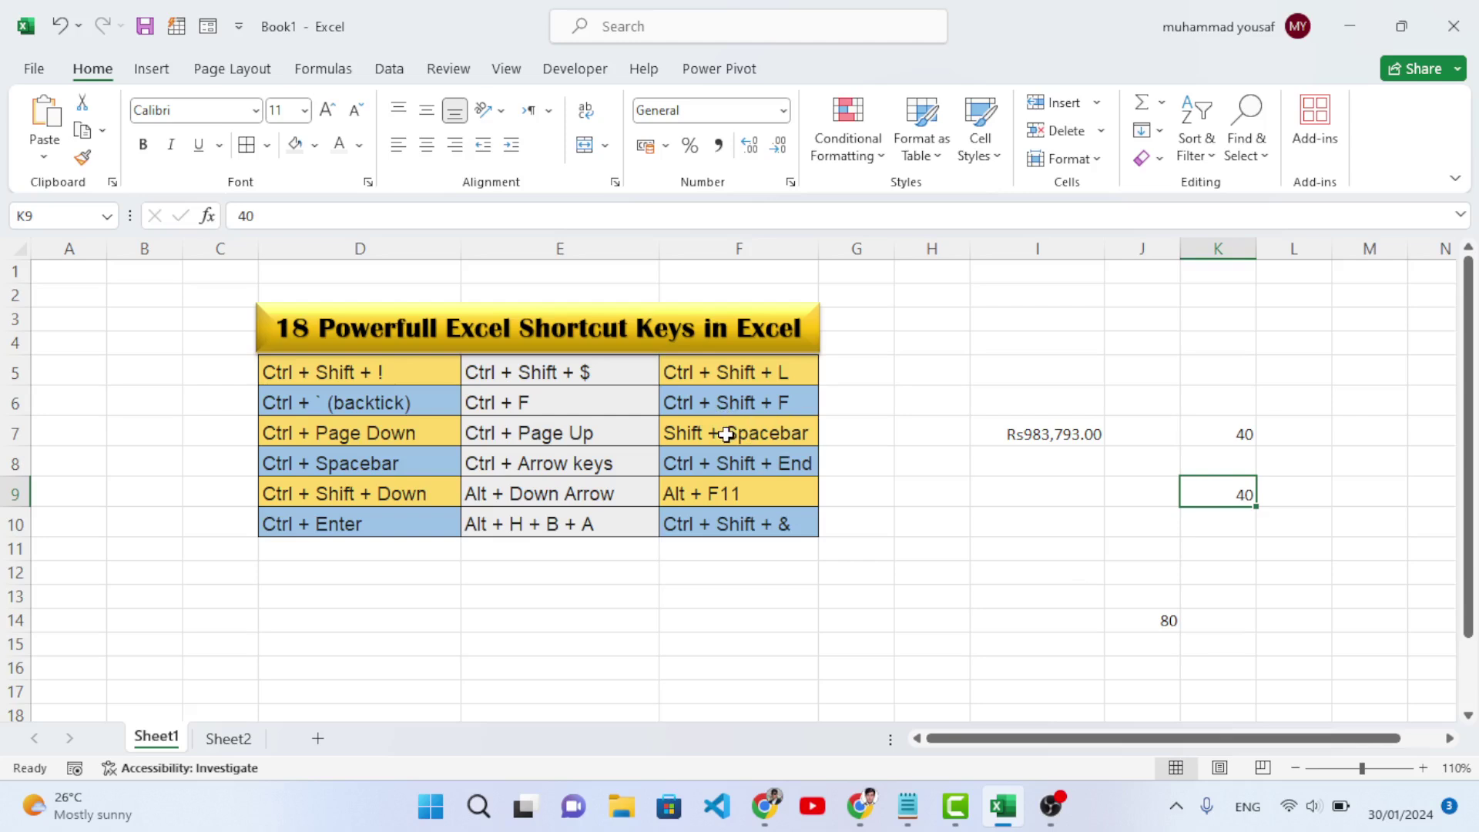
click(735, 399)
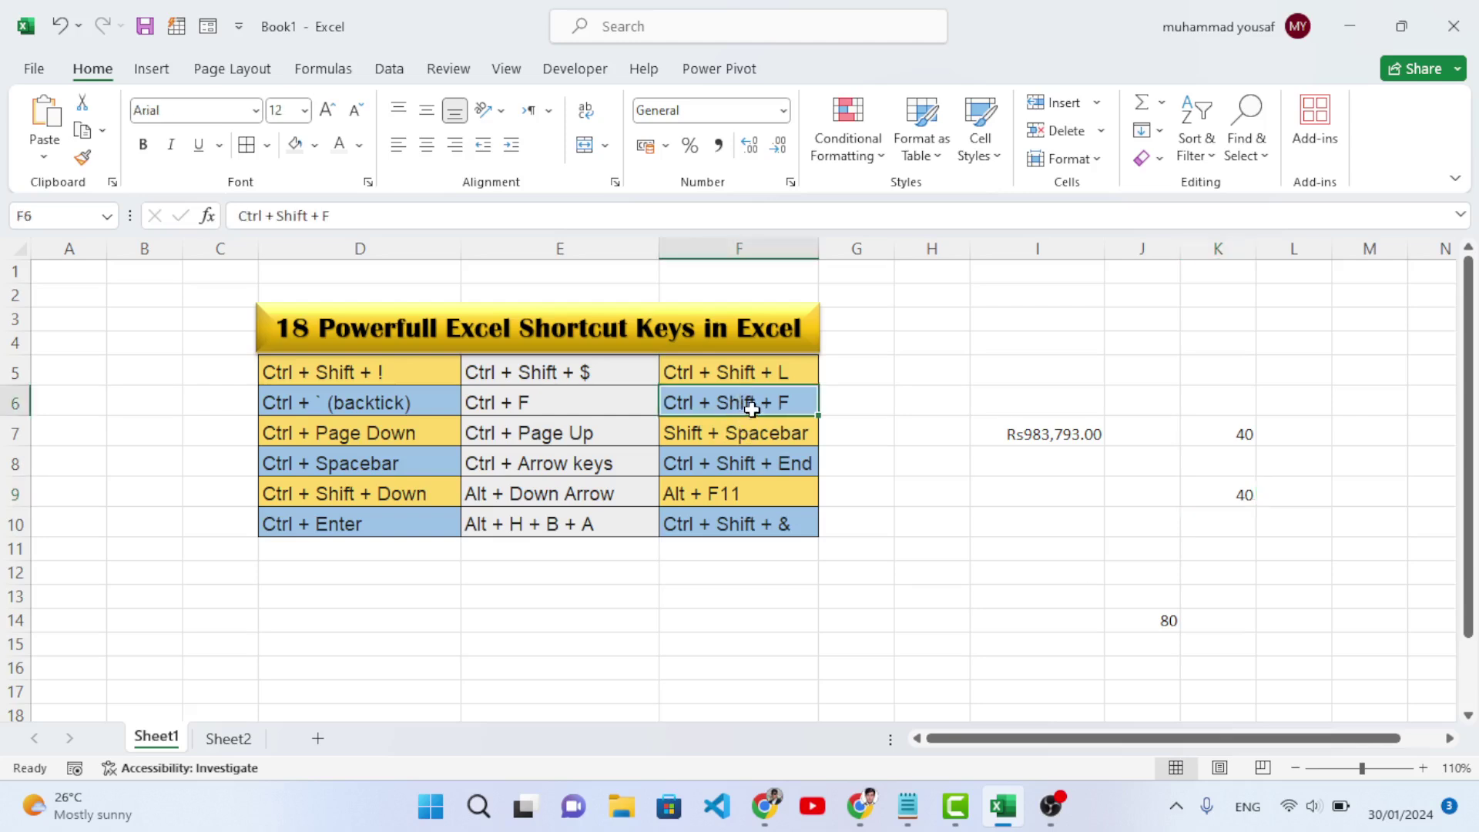
click(944, 506)
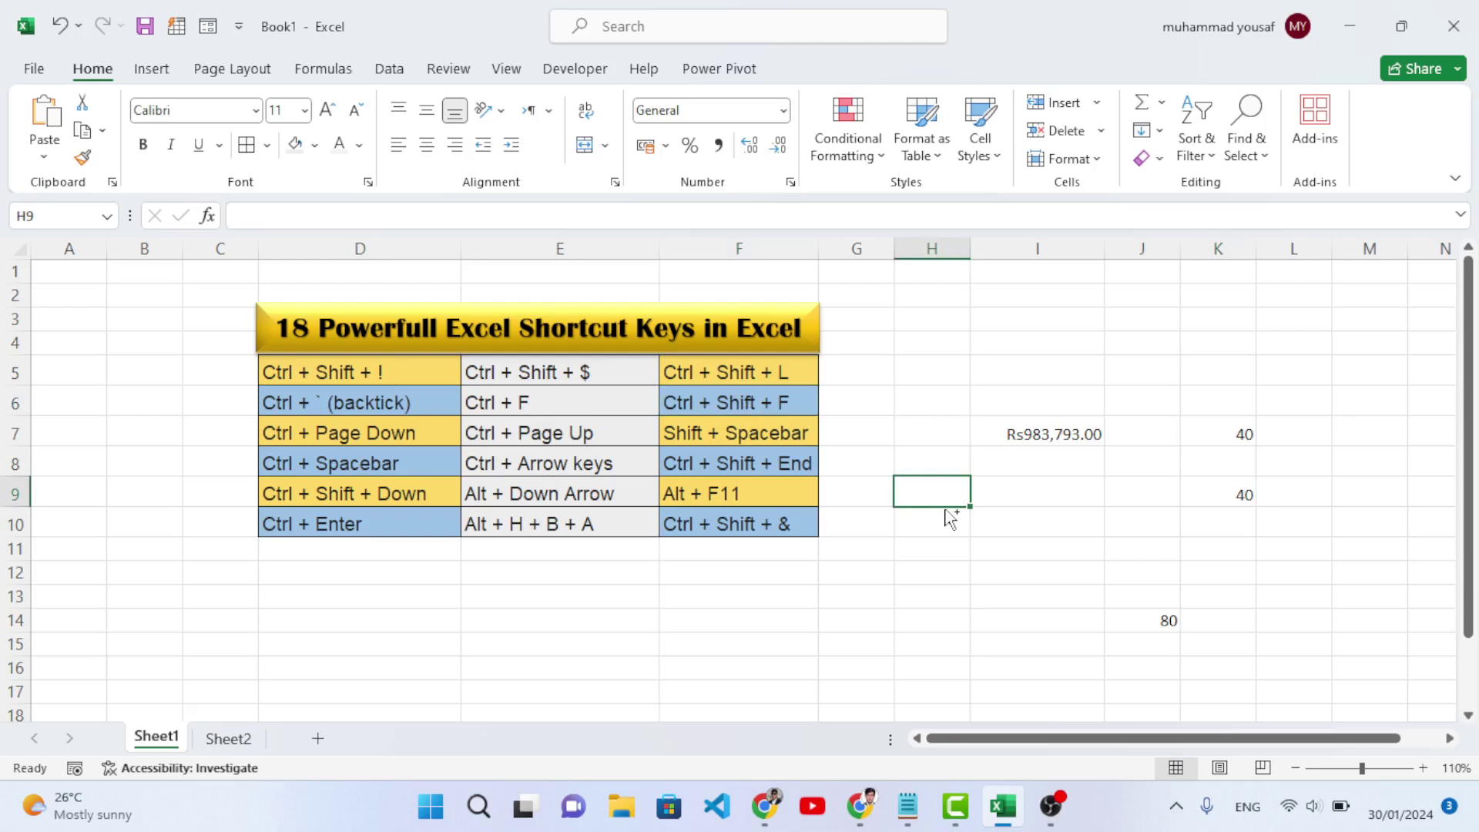
key(ctrl+shift+f)
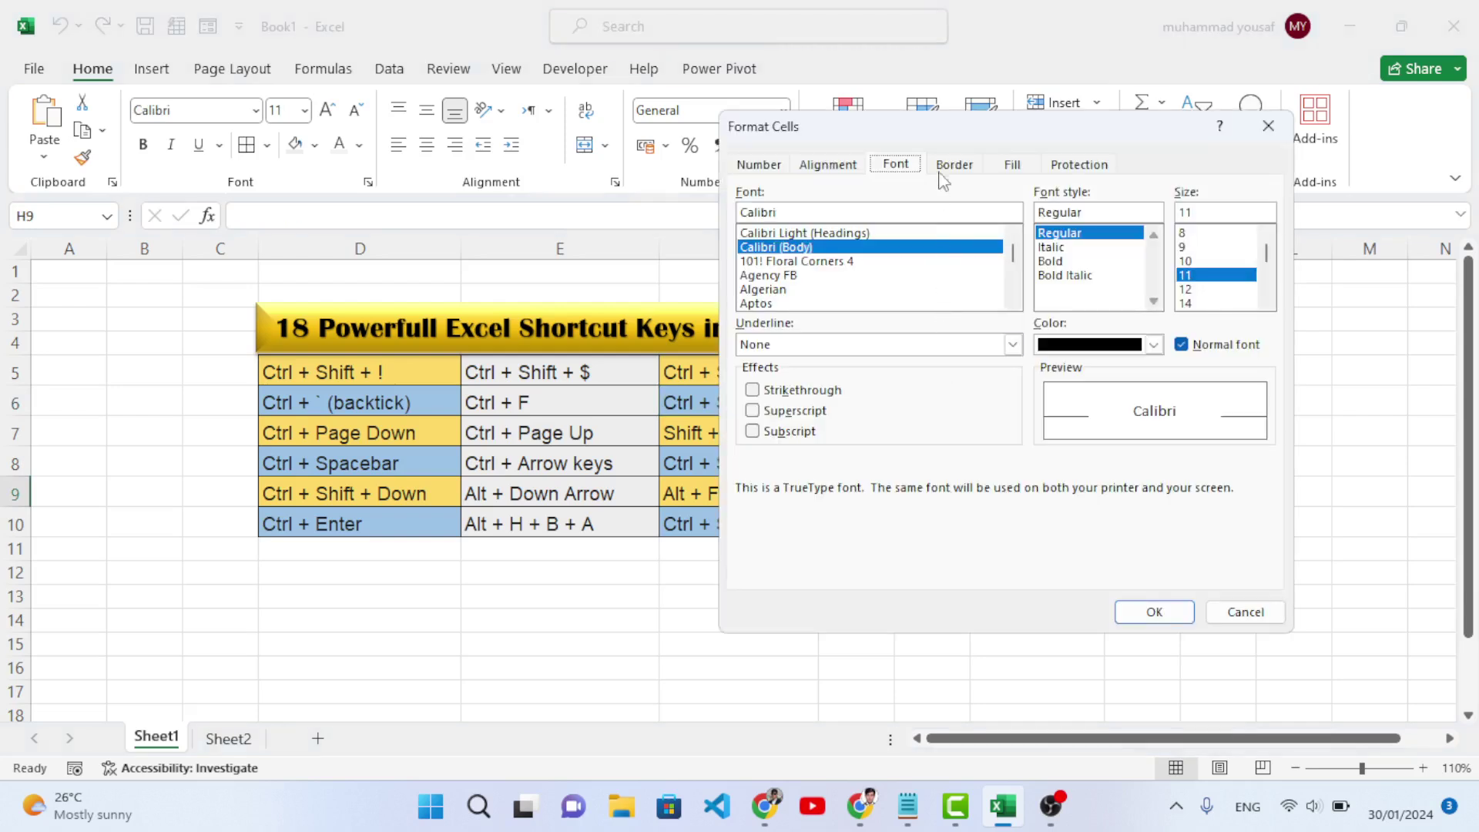
drag(937, 132, 489, 137)
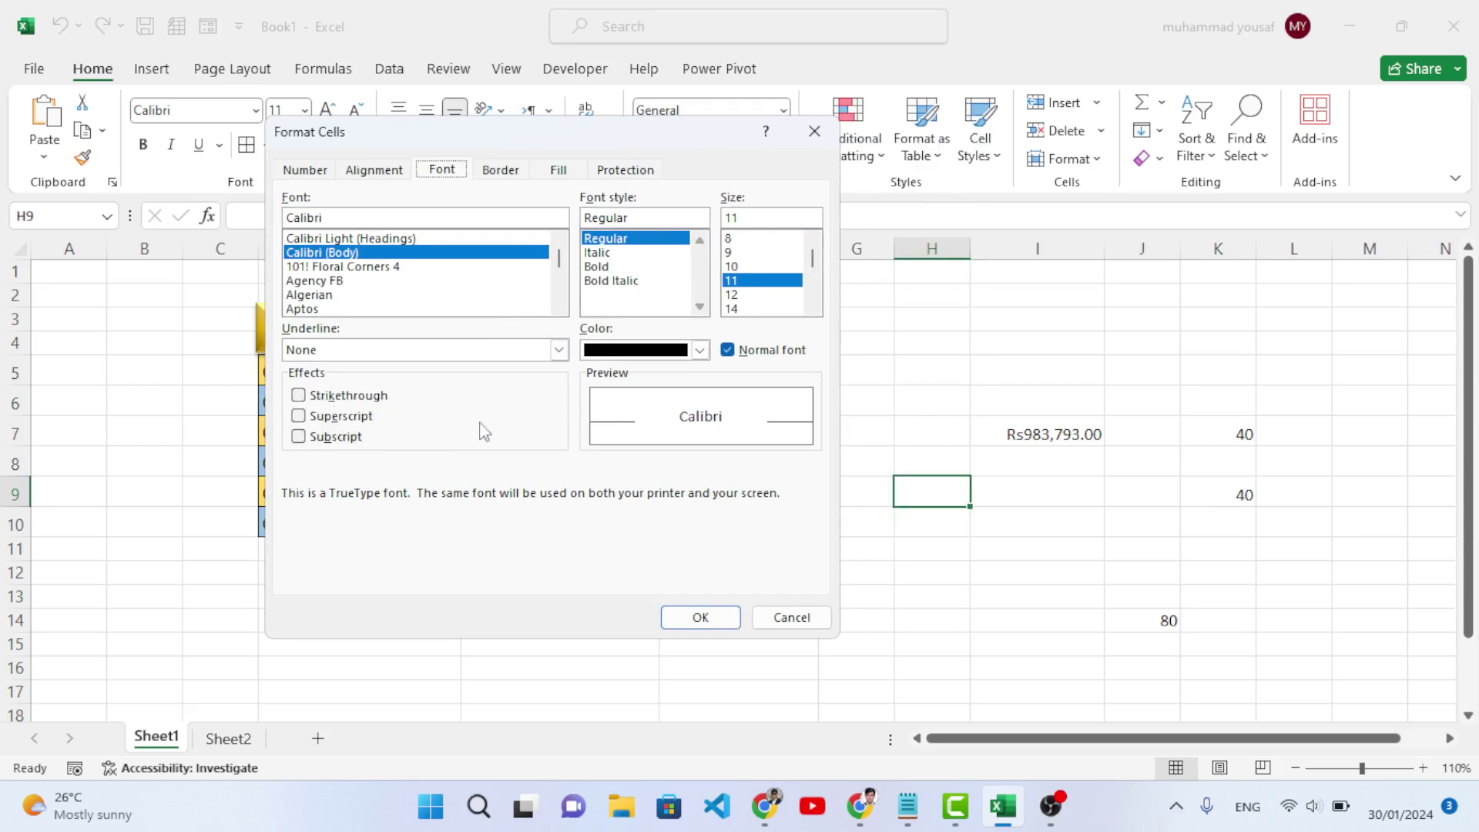
click(780, 623)
click(995, 557)
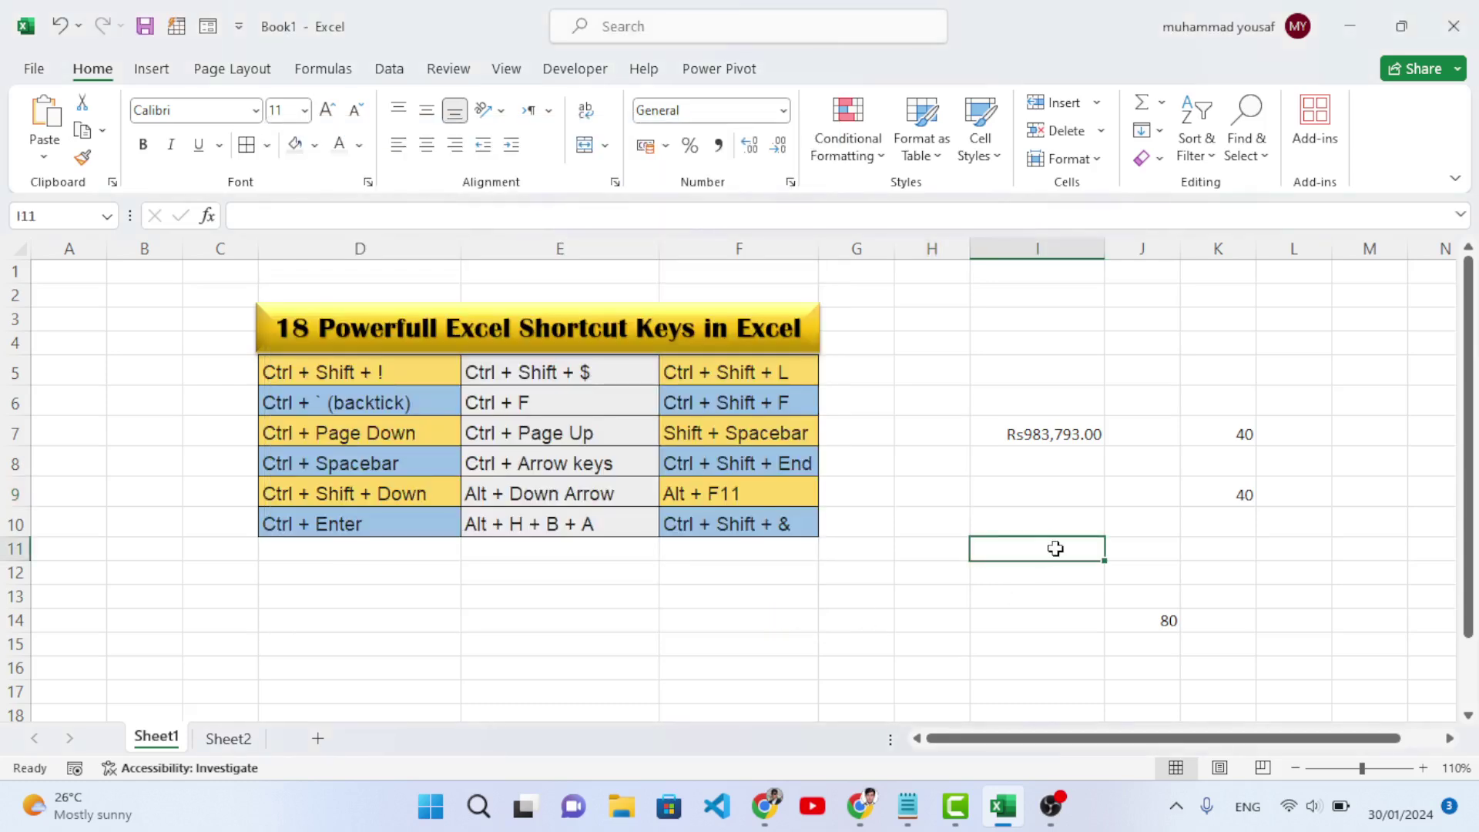
click(304, 437)
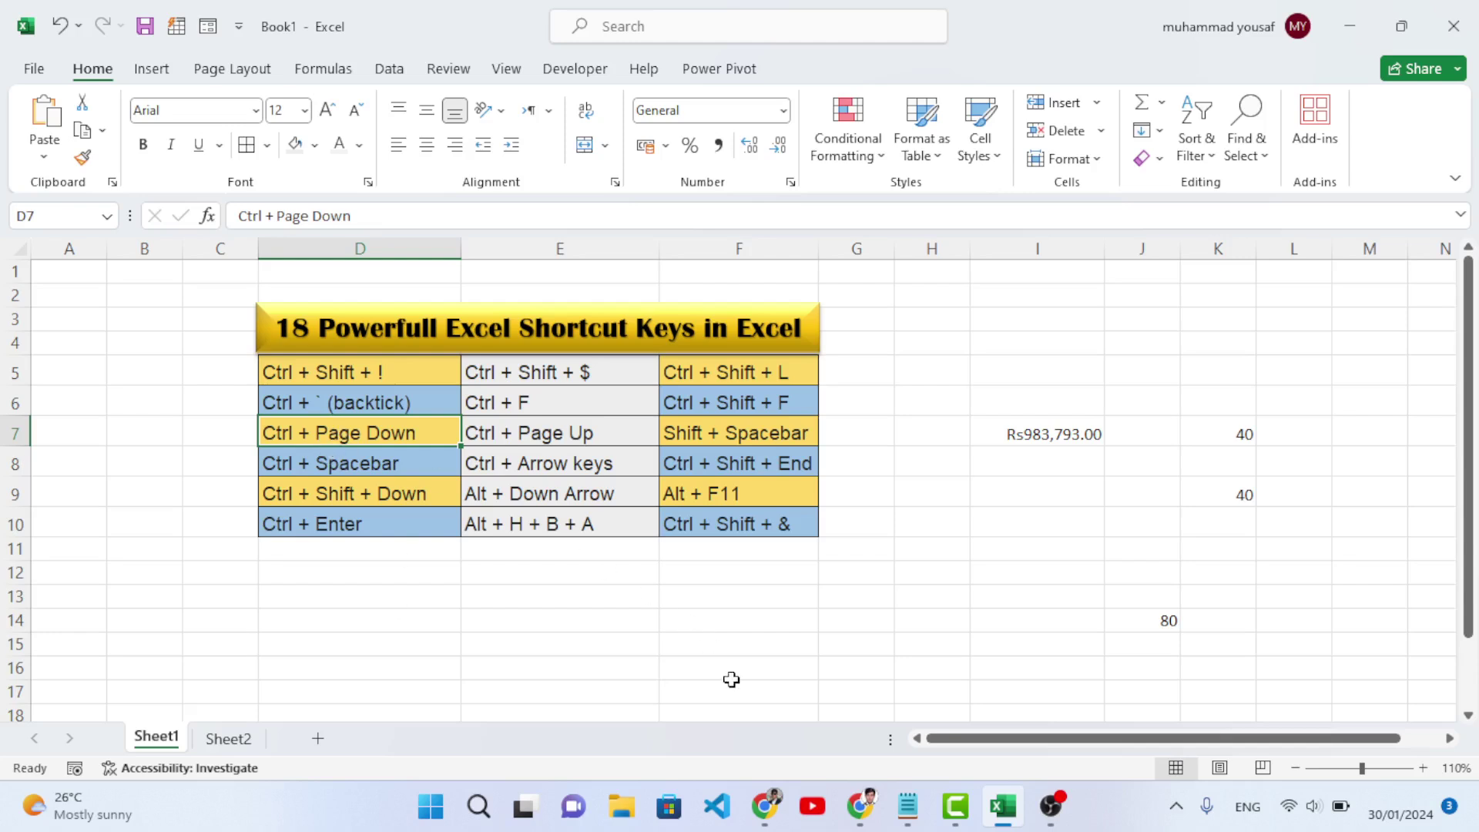
key(ctrl+Page_Down)
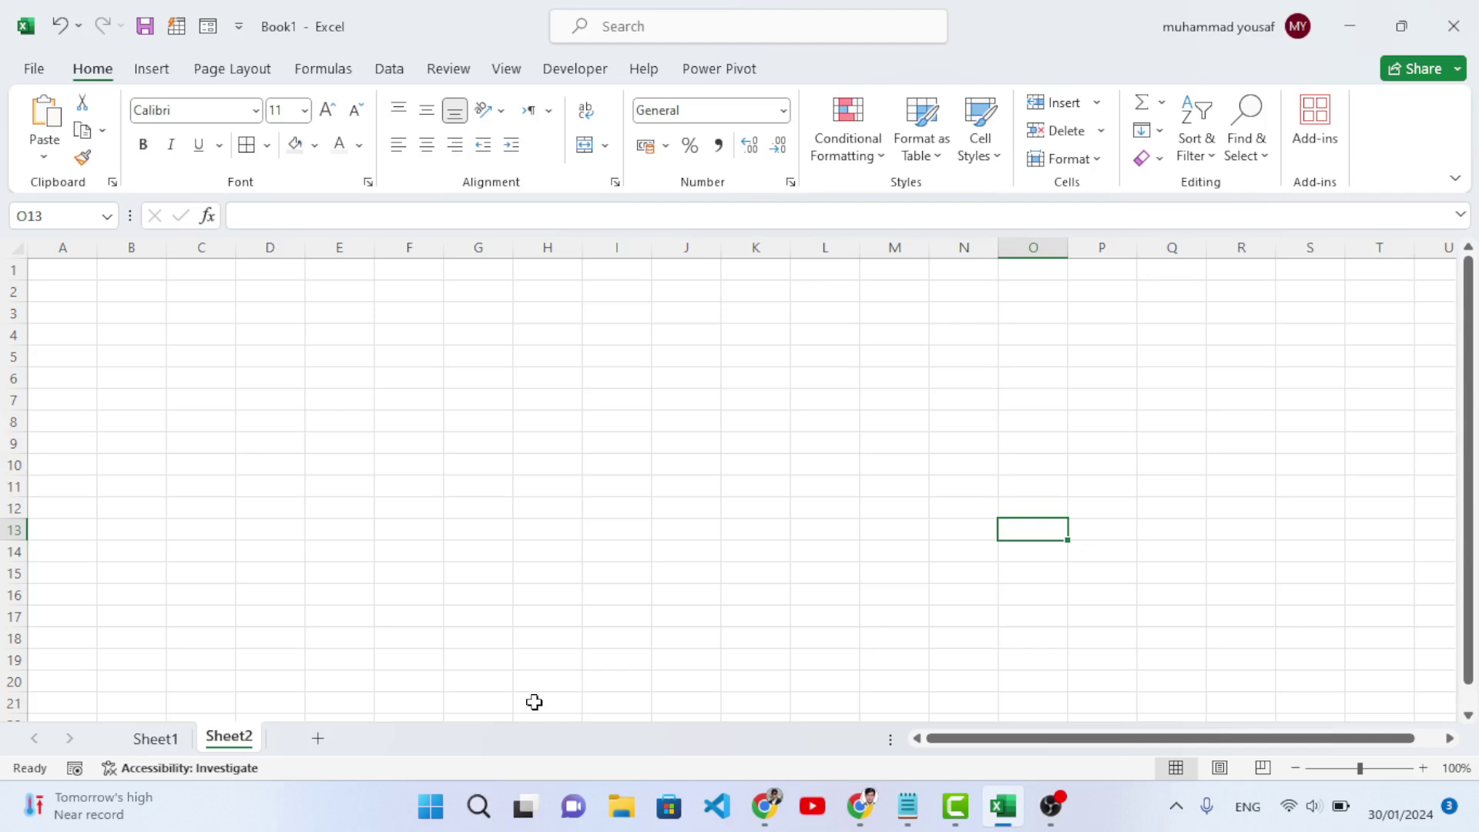
key(ctrl+Page_Up)
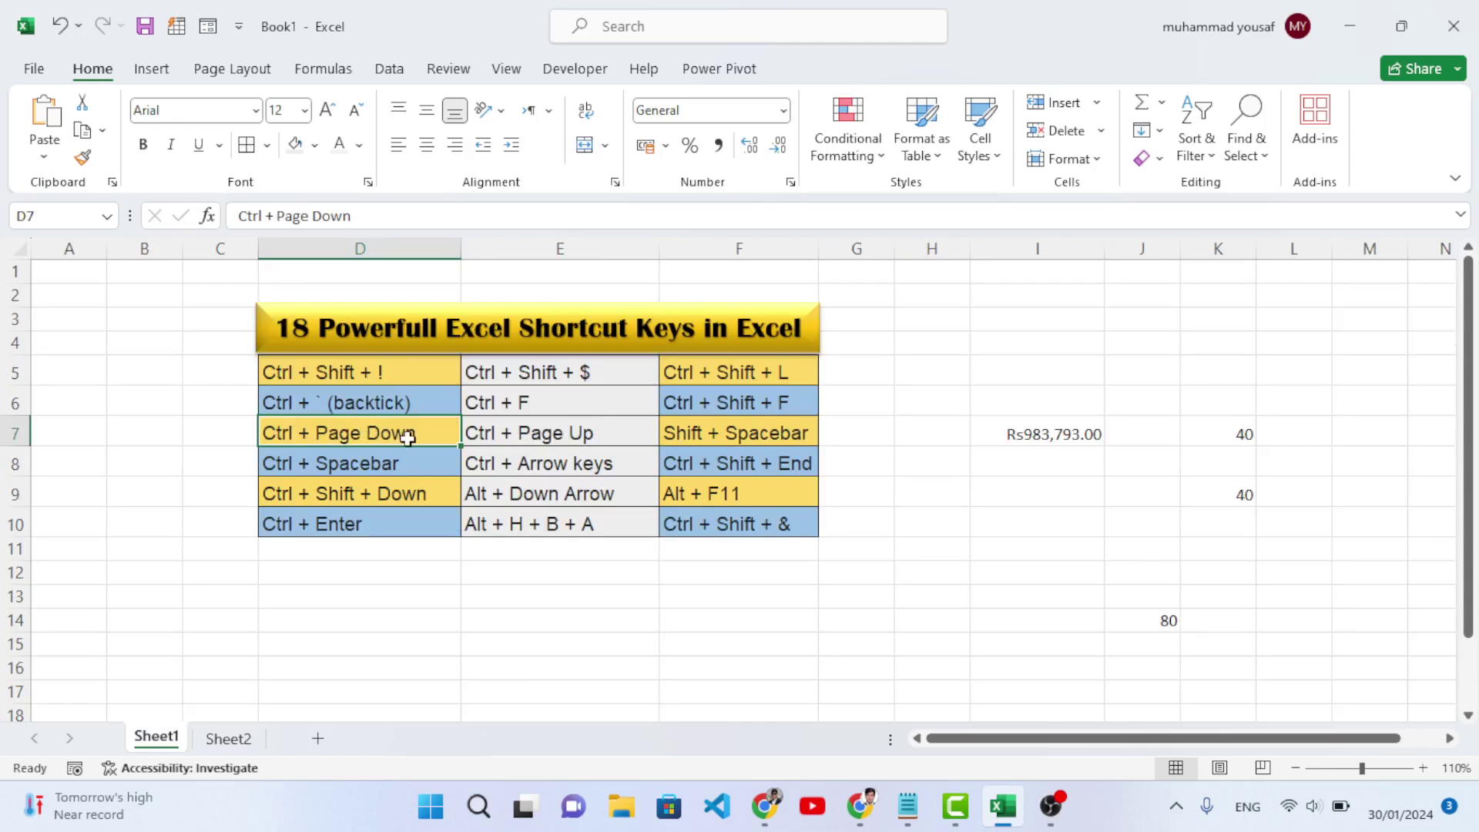
click(528, 427)
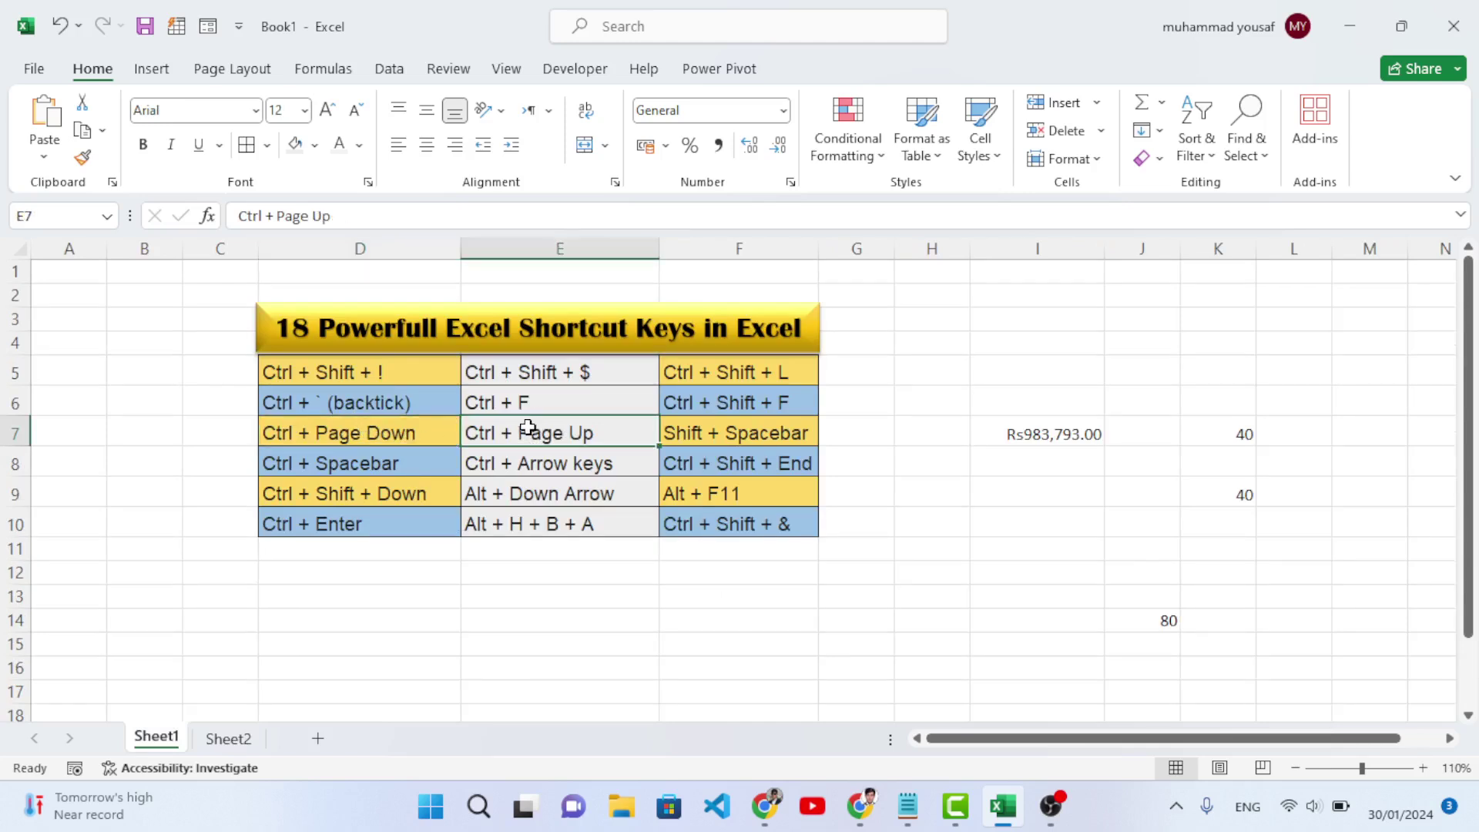
click(693, 433)
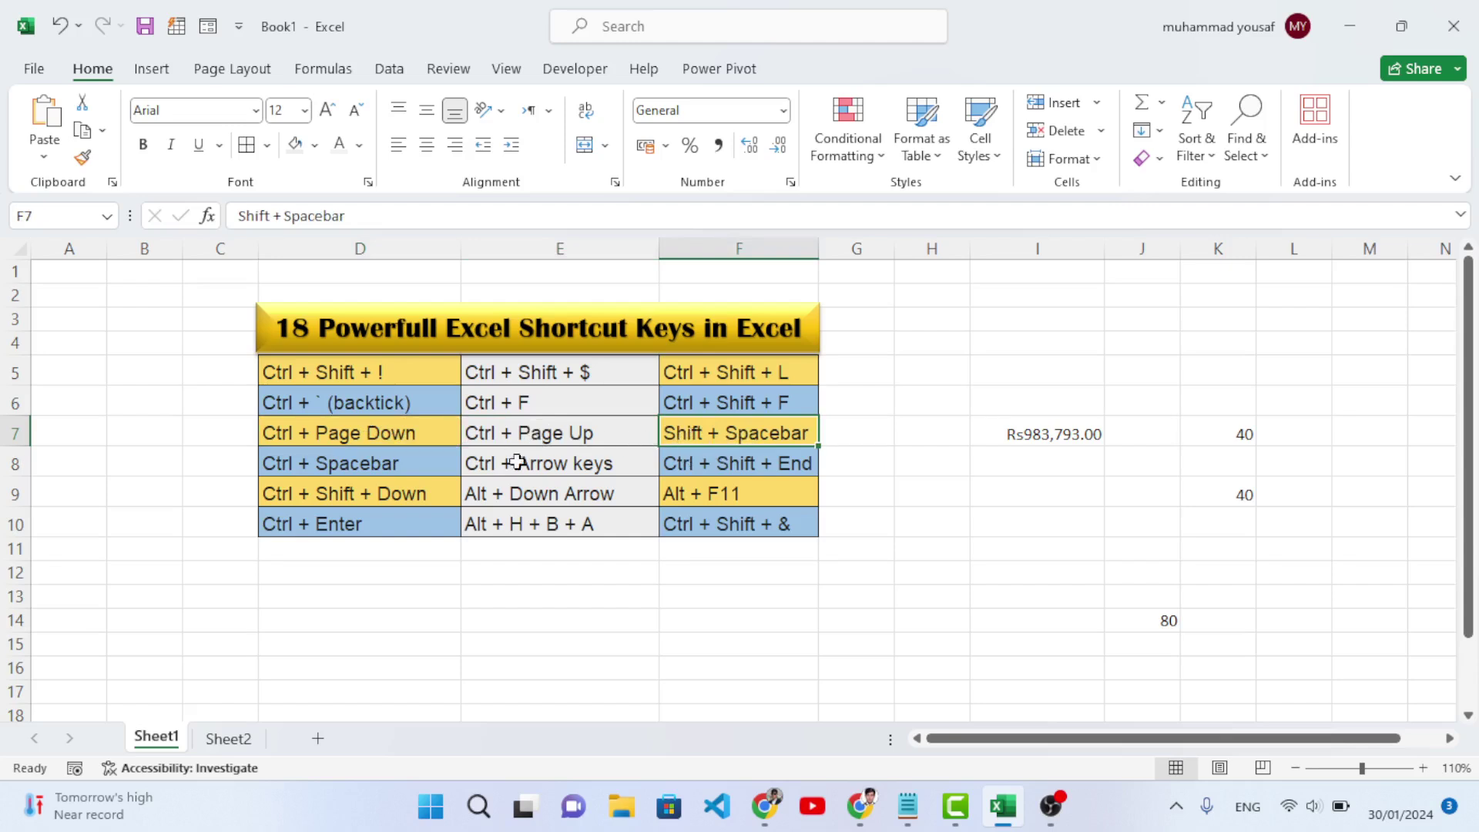
click(416, 493)
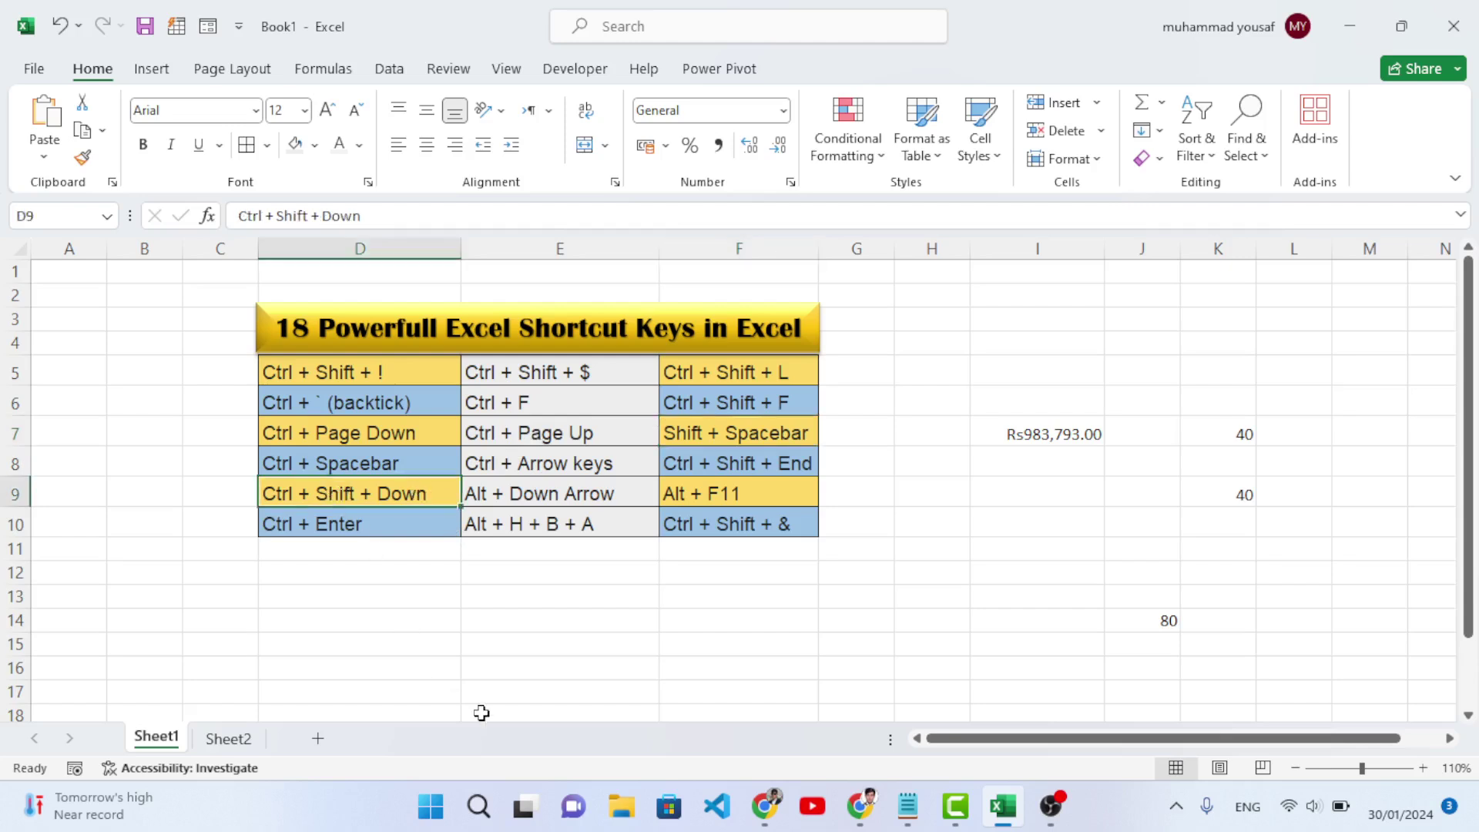
key(shift+space)
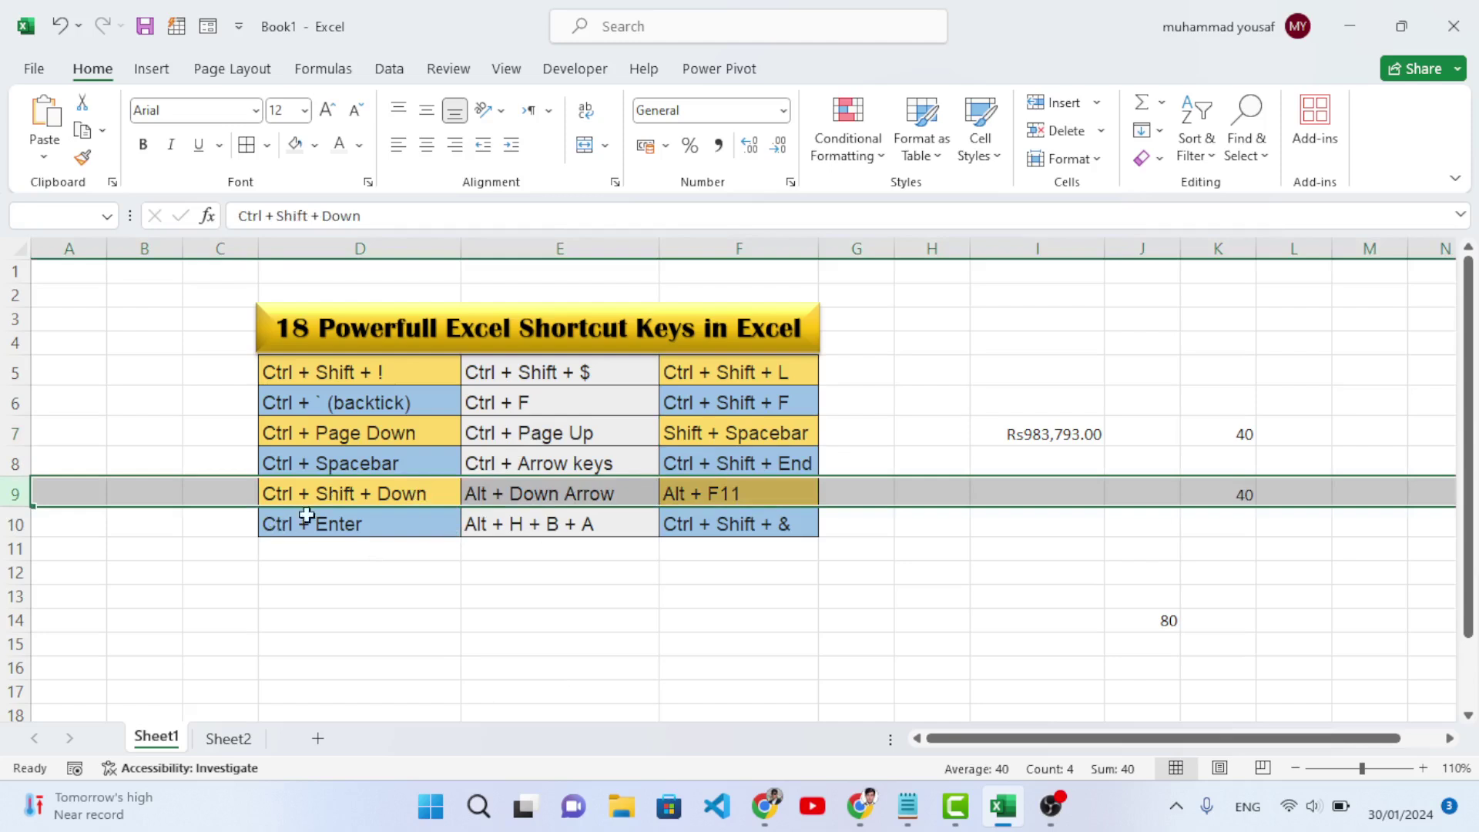
click(539, 494)
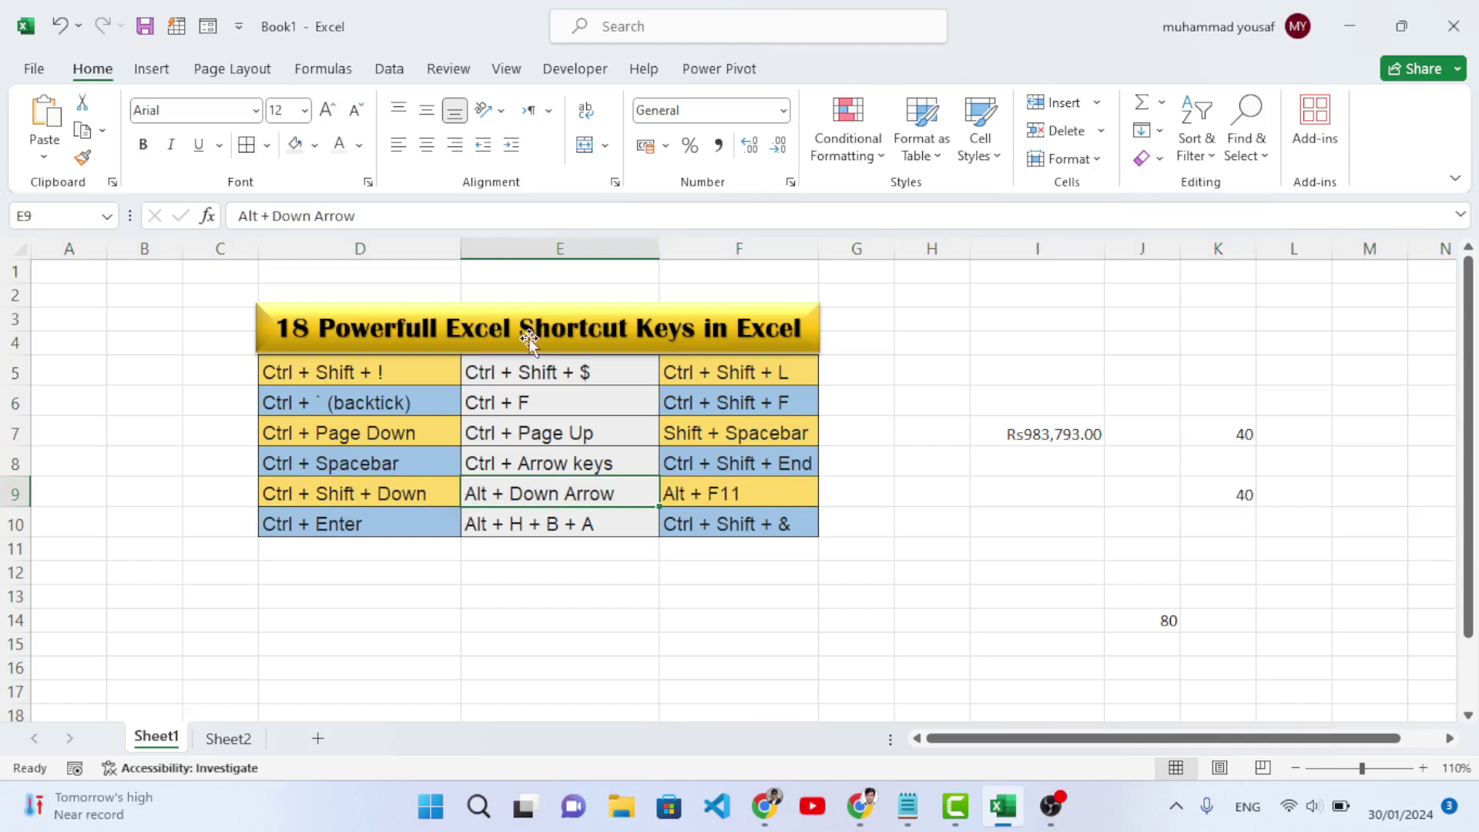
key(ctrl+space)
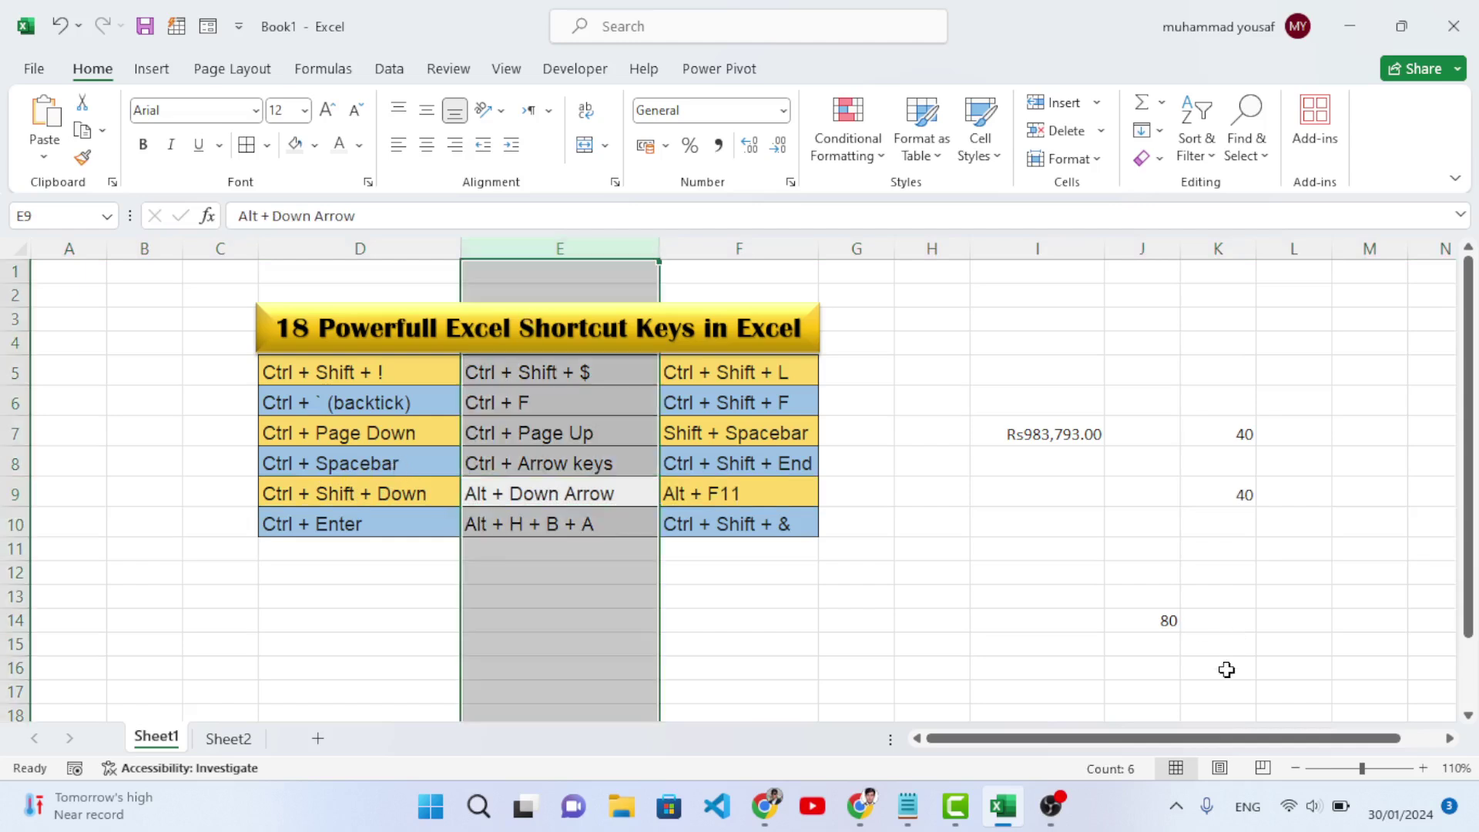
scroll(694, 694, down, 9)
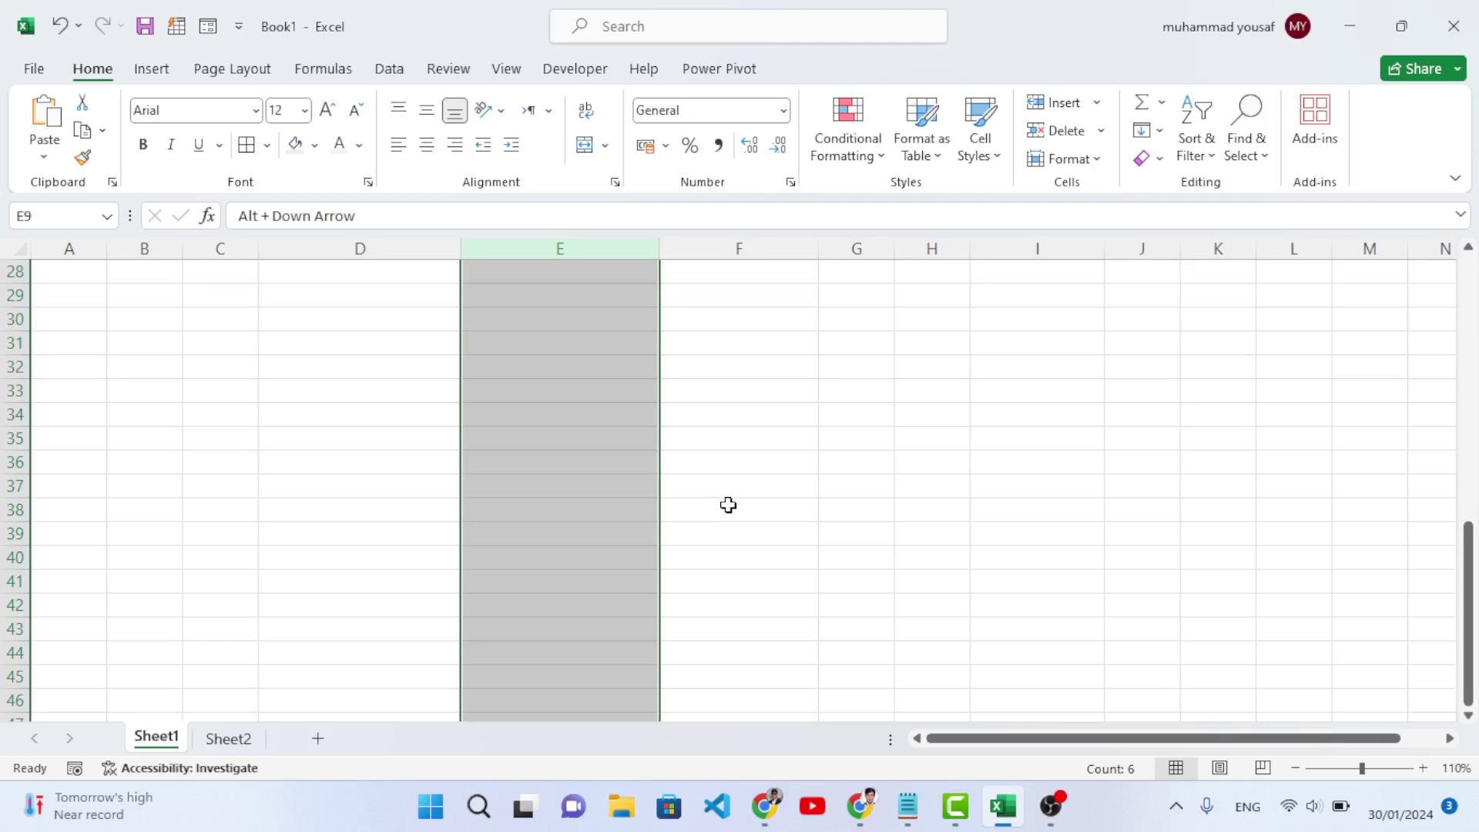
scroll(725, 505, up, 8)
scroll(725, 504, up, 1)
click(349, 457)
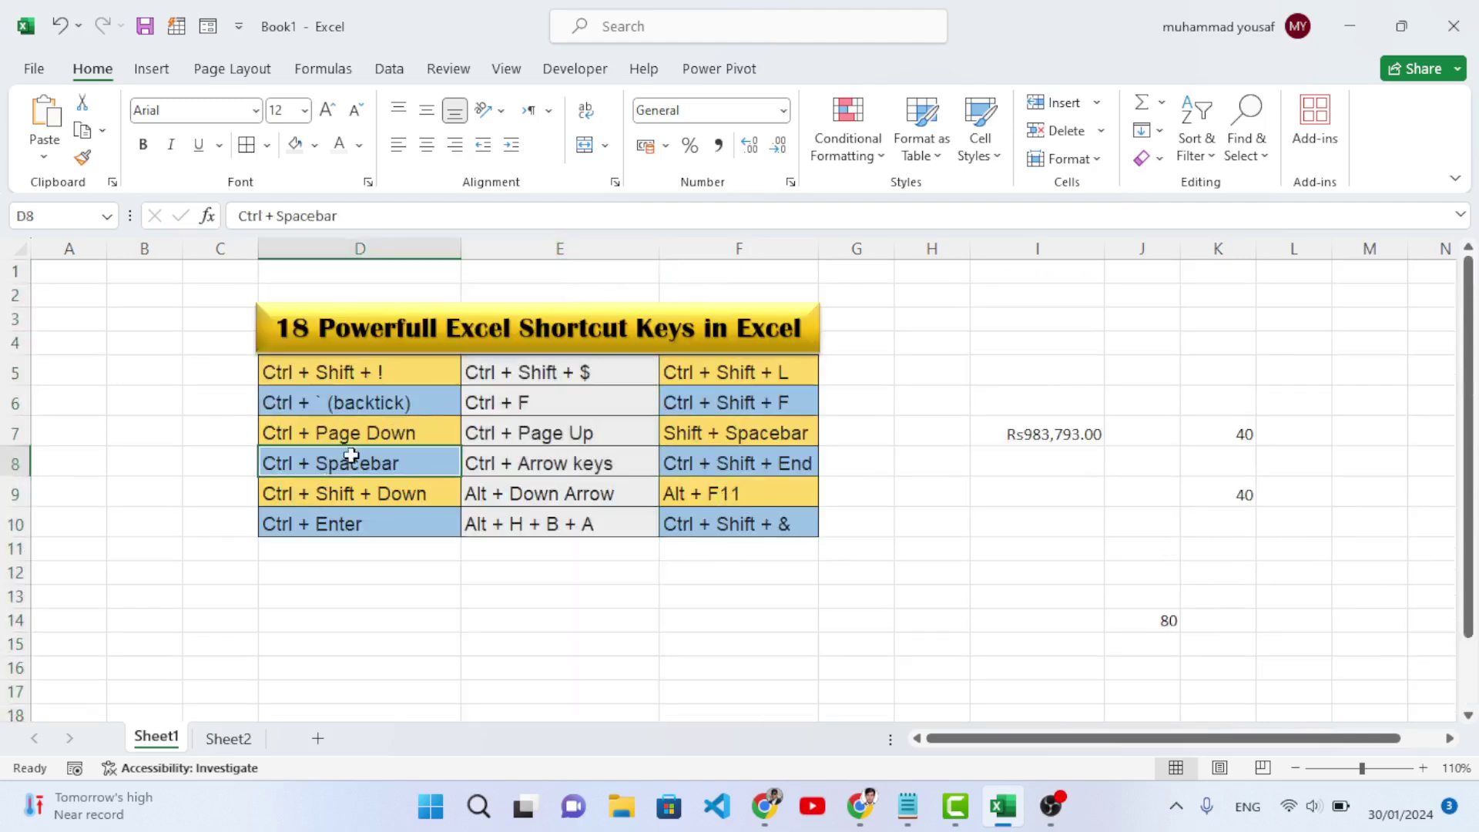
click(599, 462)
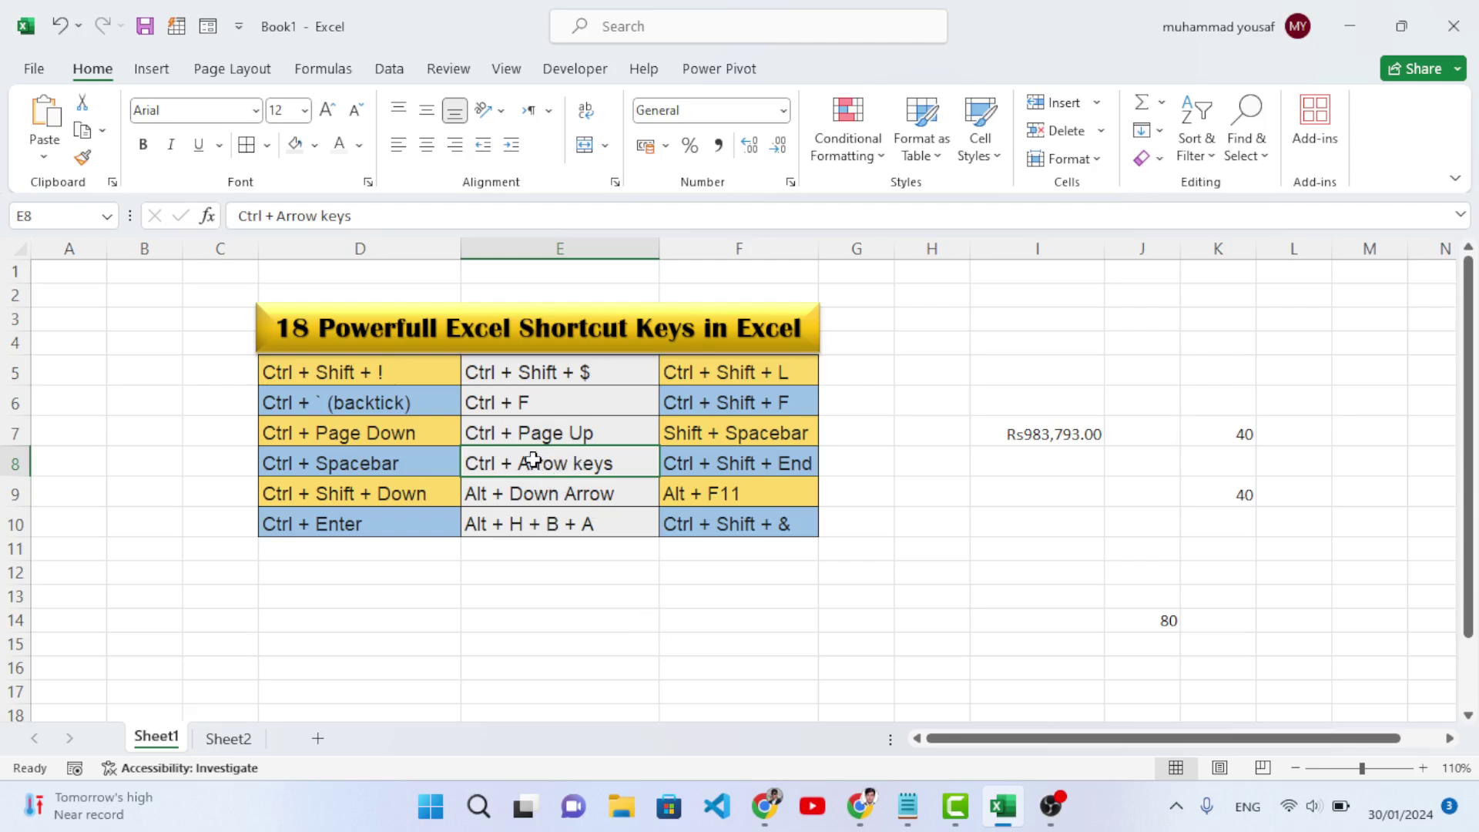
click(432, 465)
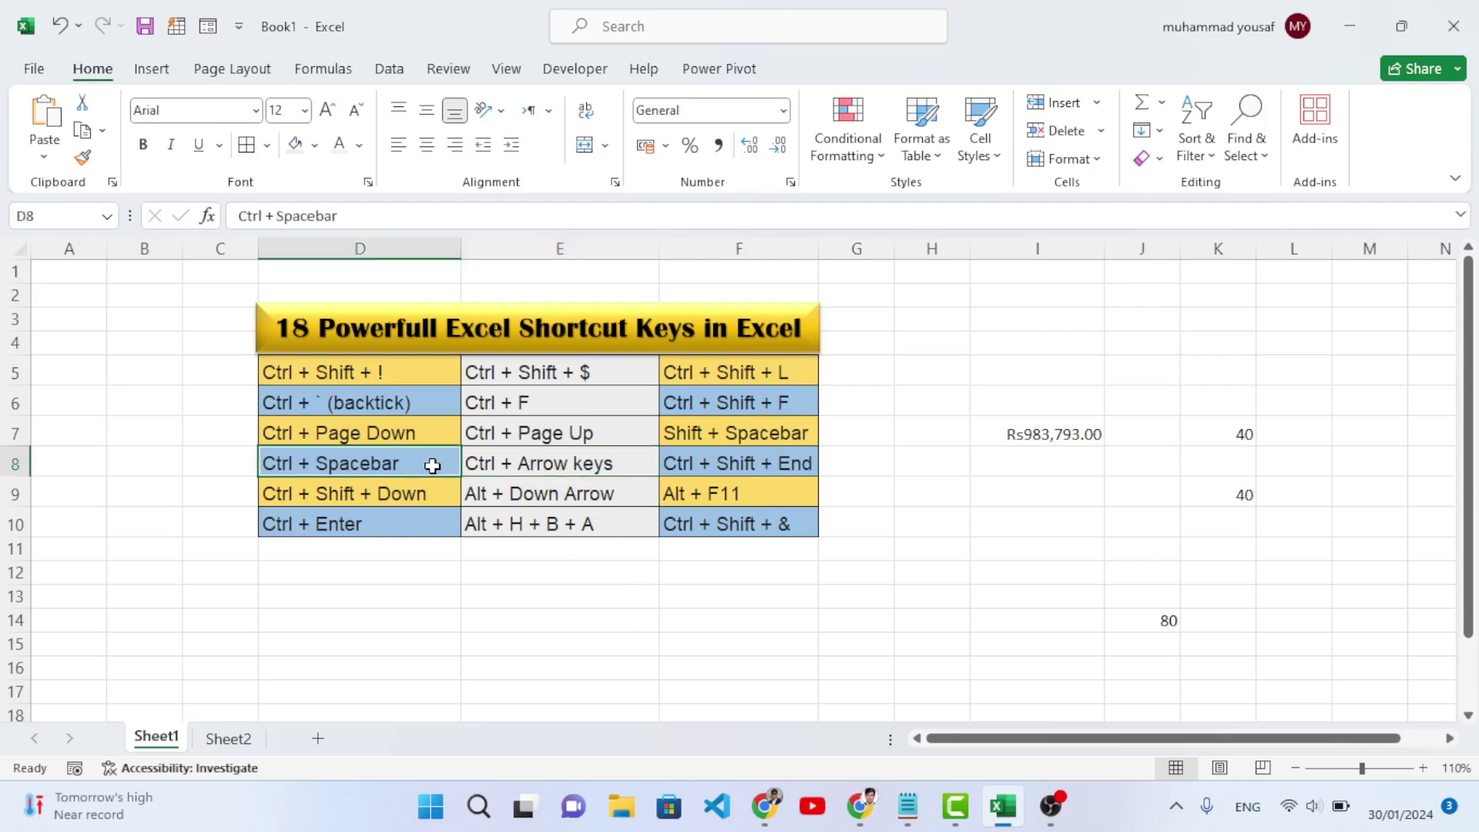
click(782, 463)
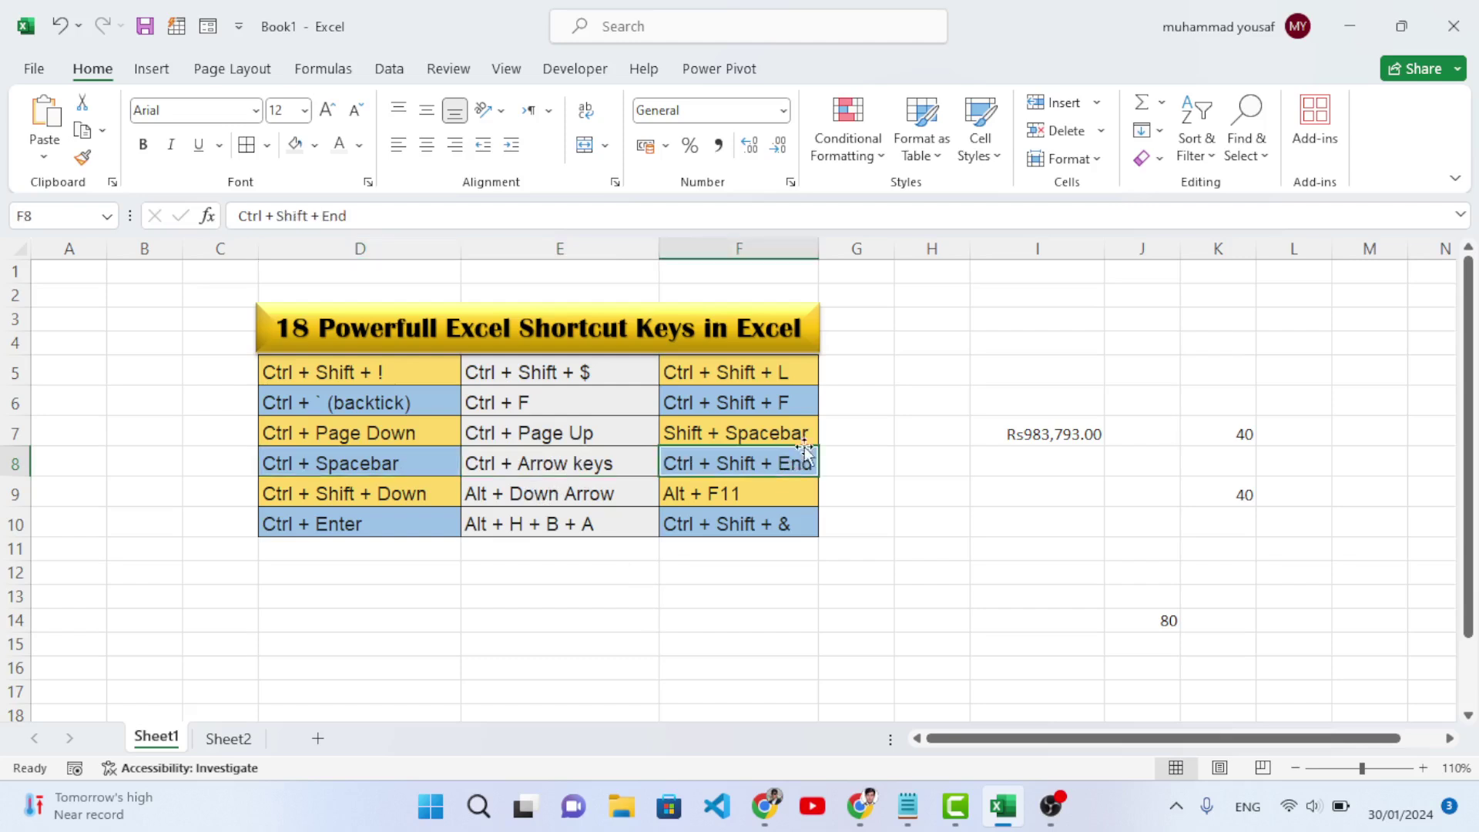
click(423, 464)
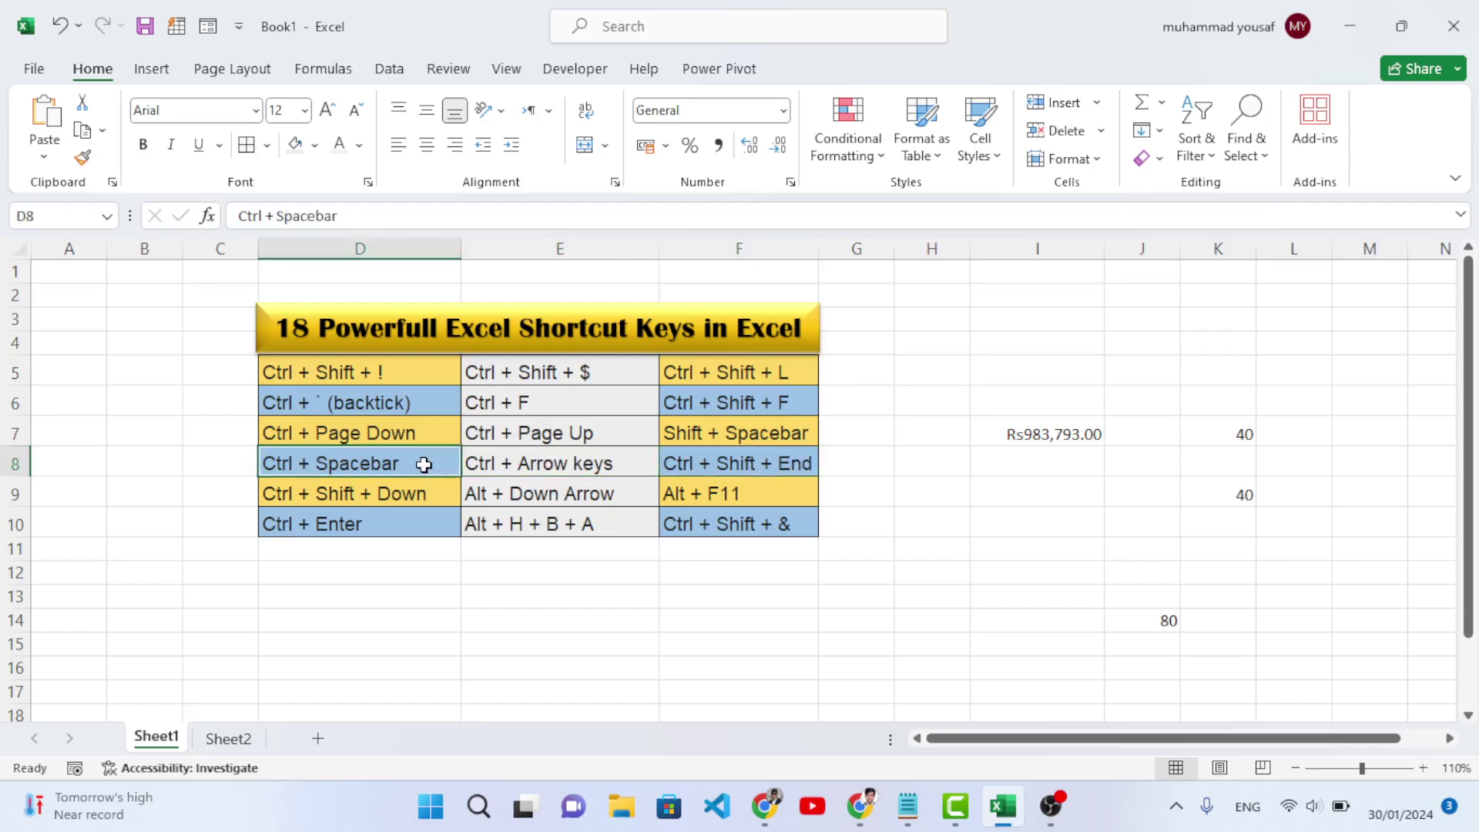
key(ctrl+Right)
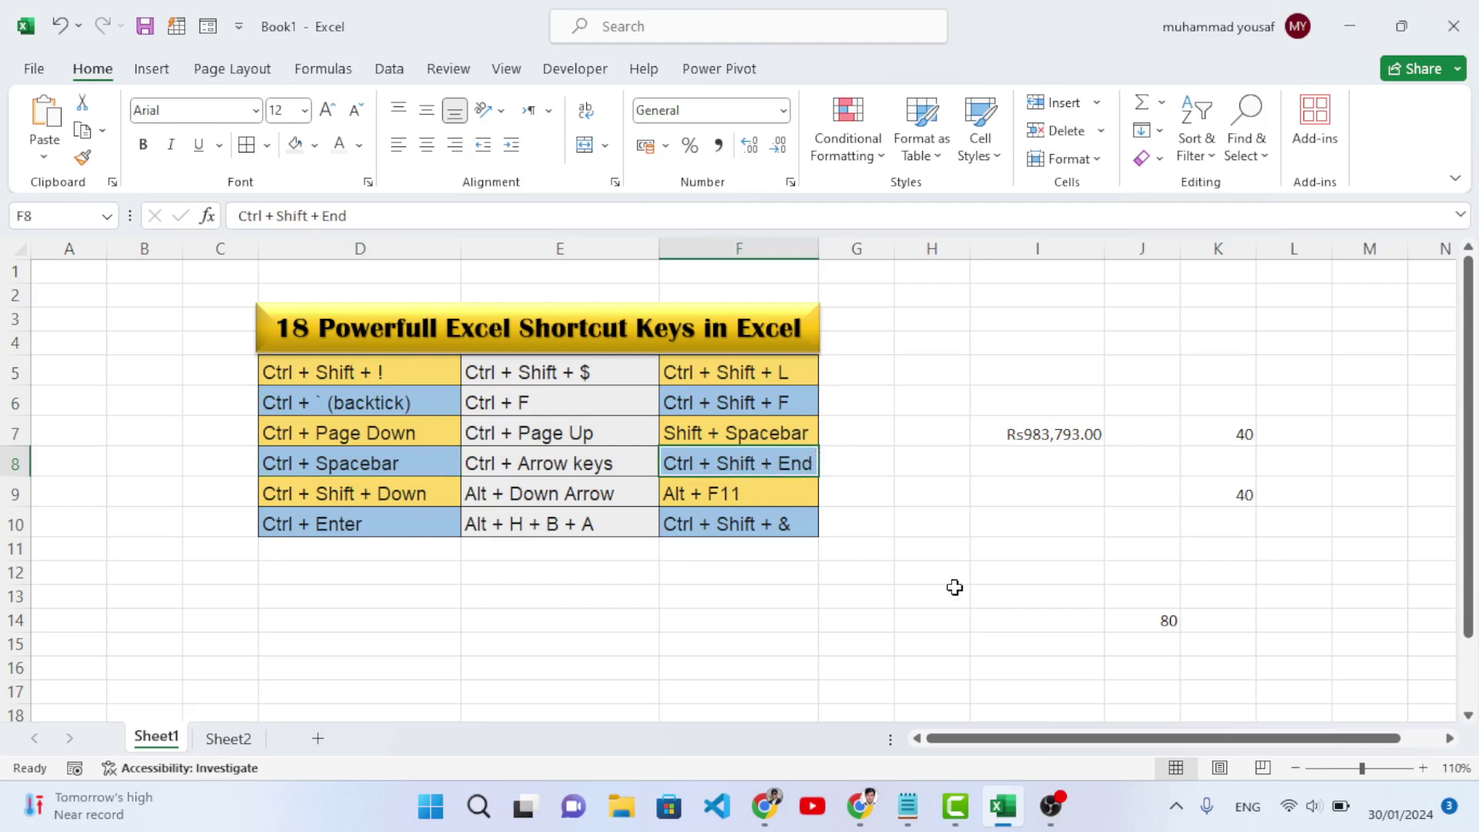
key(ctrl+Left)
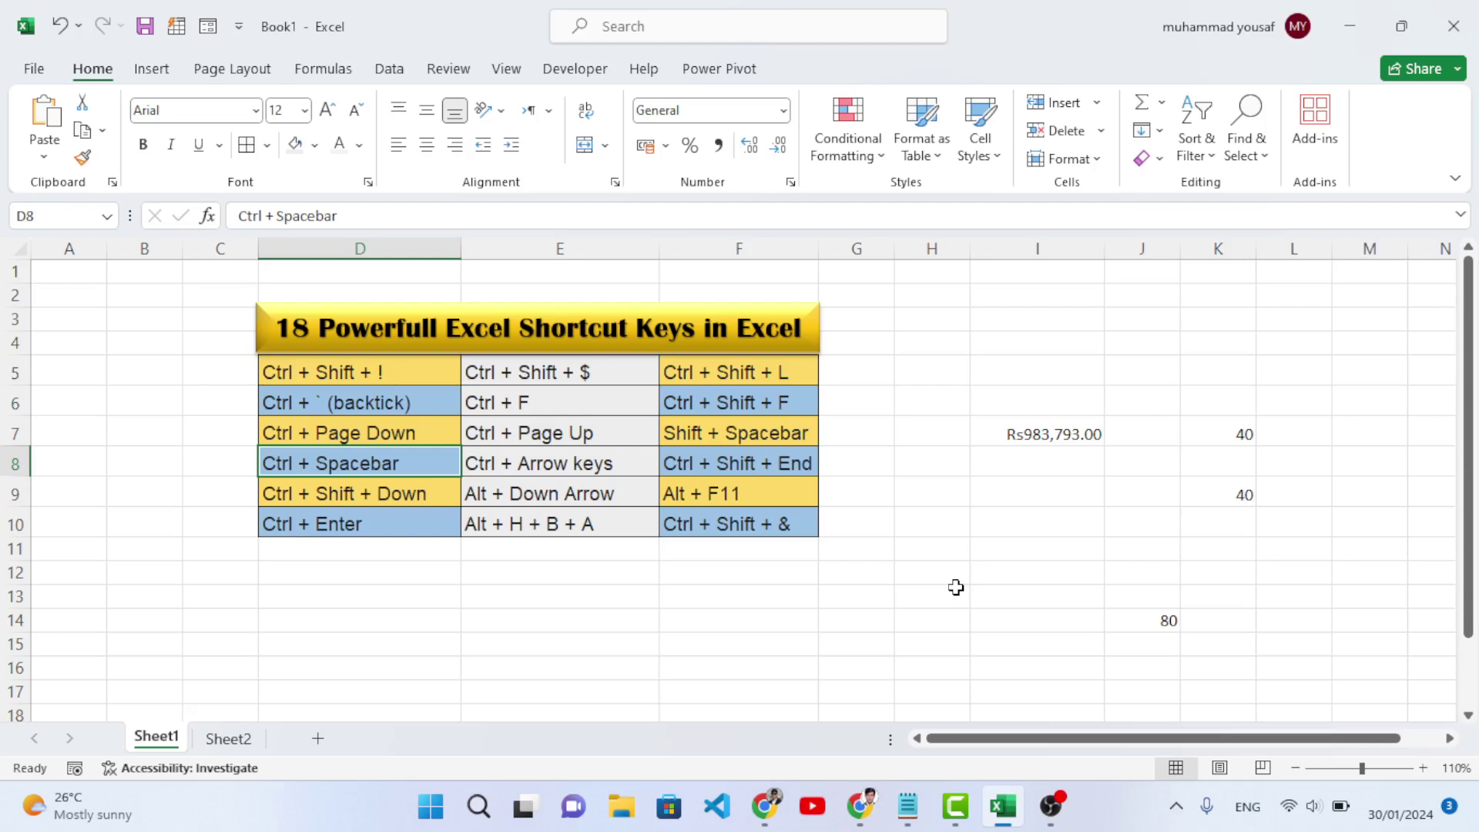
key(ctrl+Up)
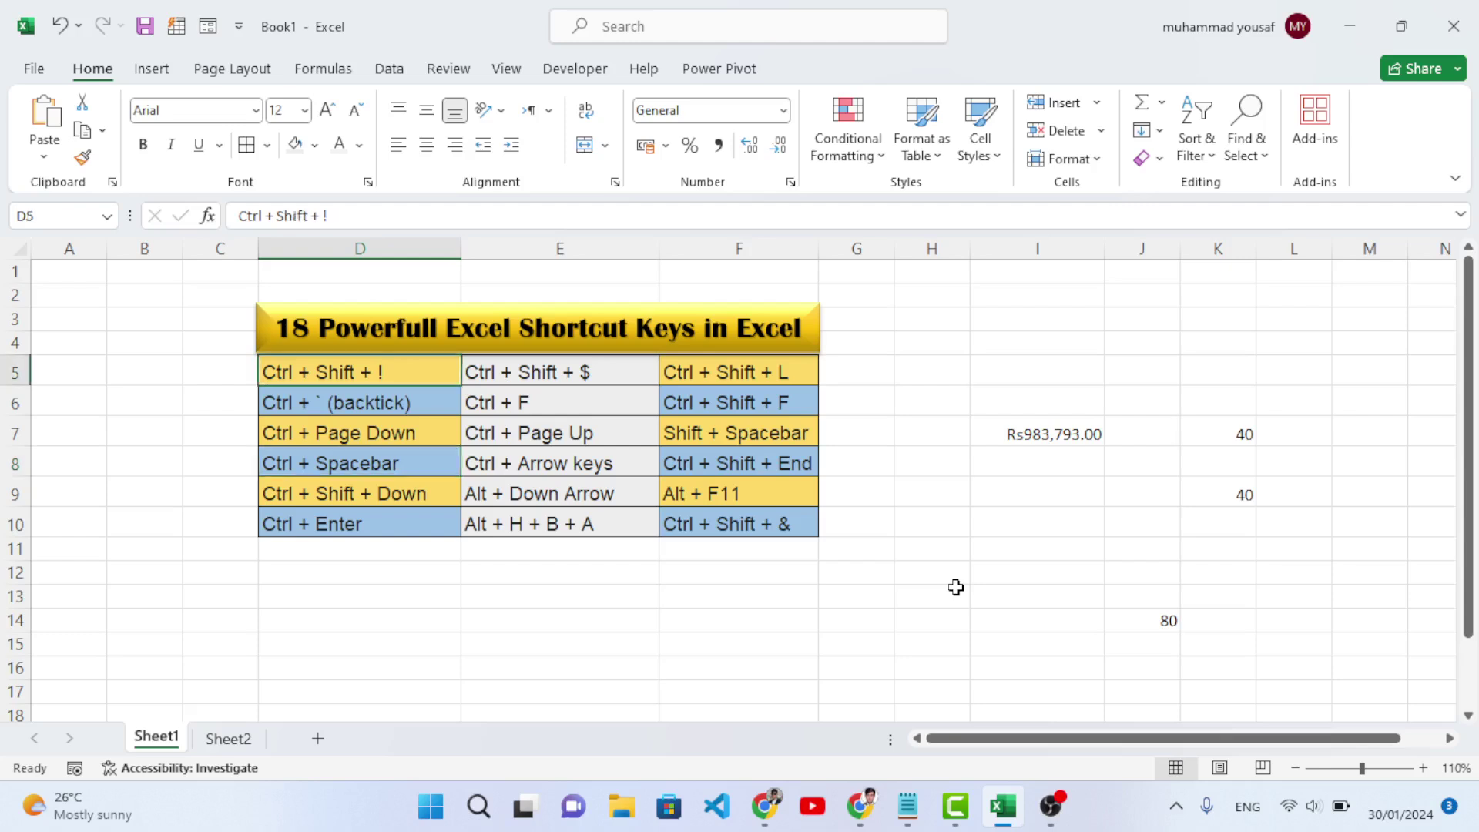
key(ctrl+Down)
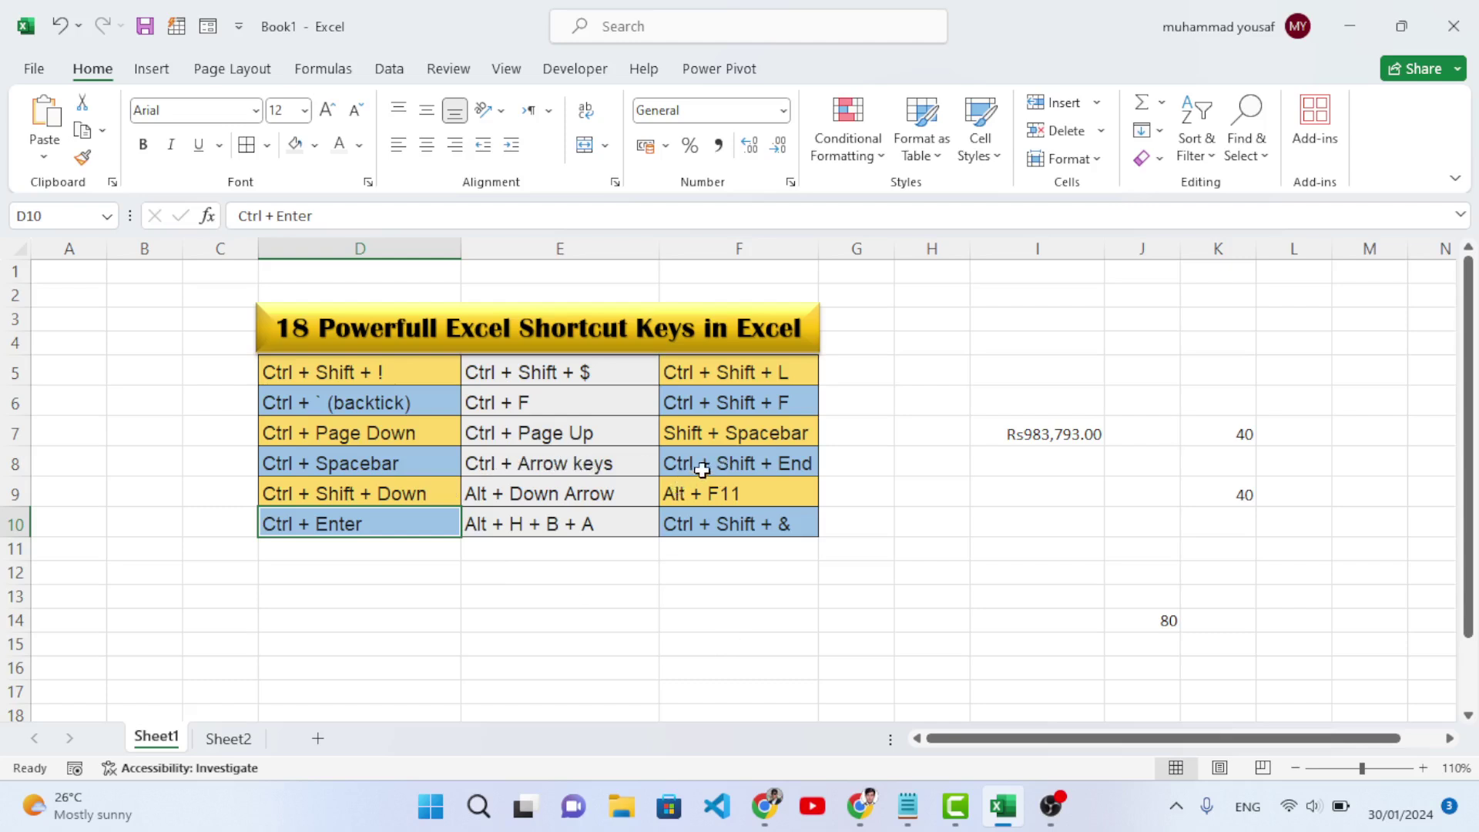
click(747, 463)
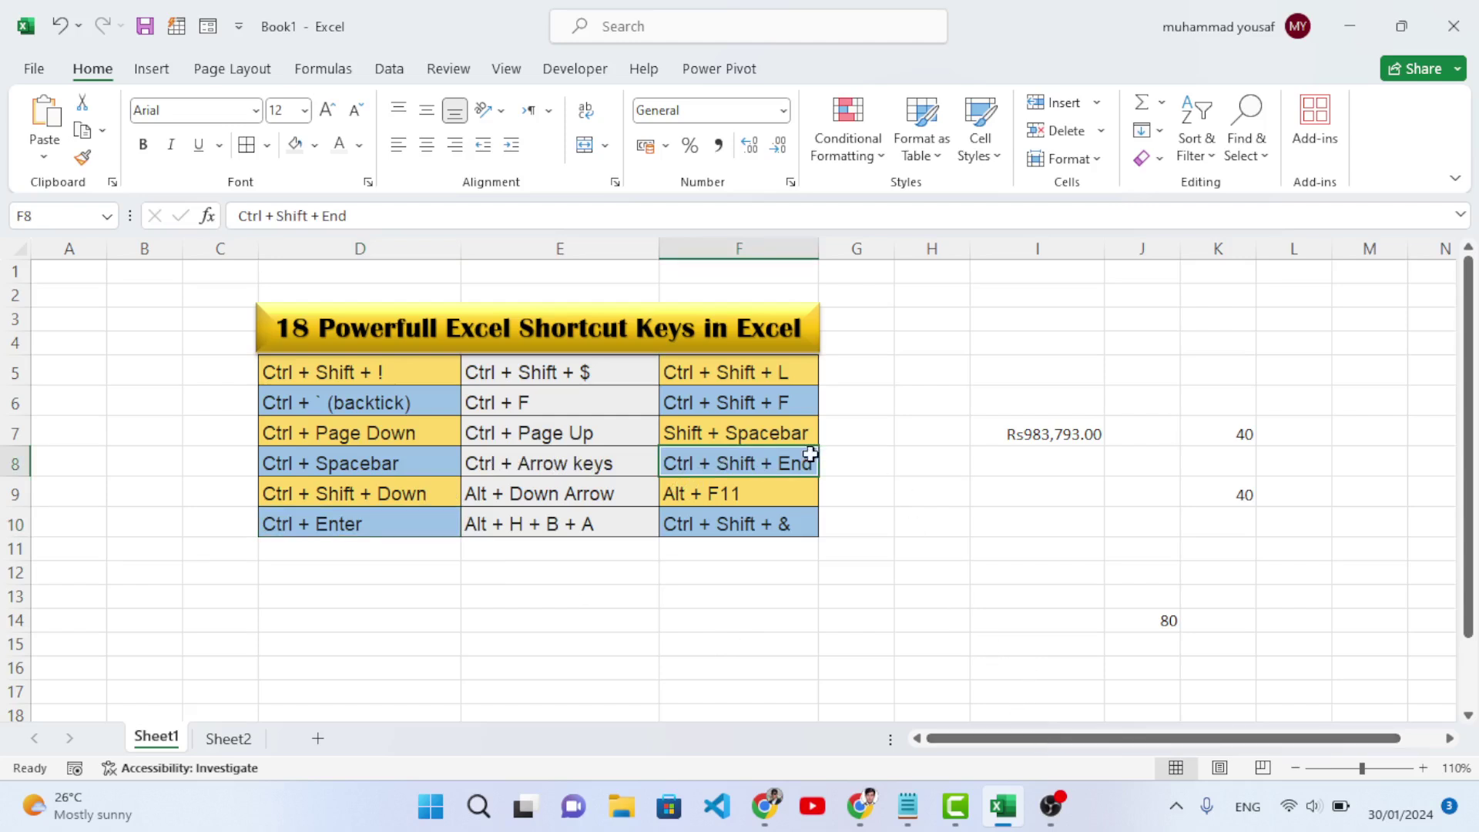
click(870, 518)
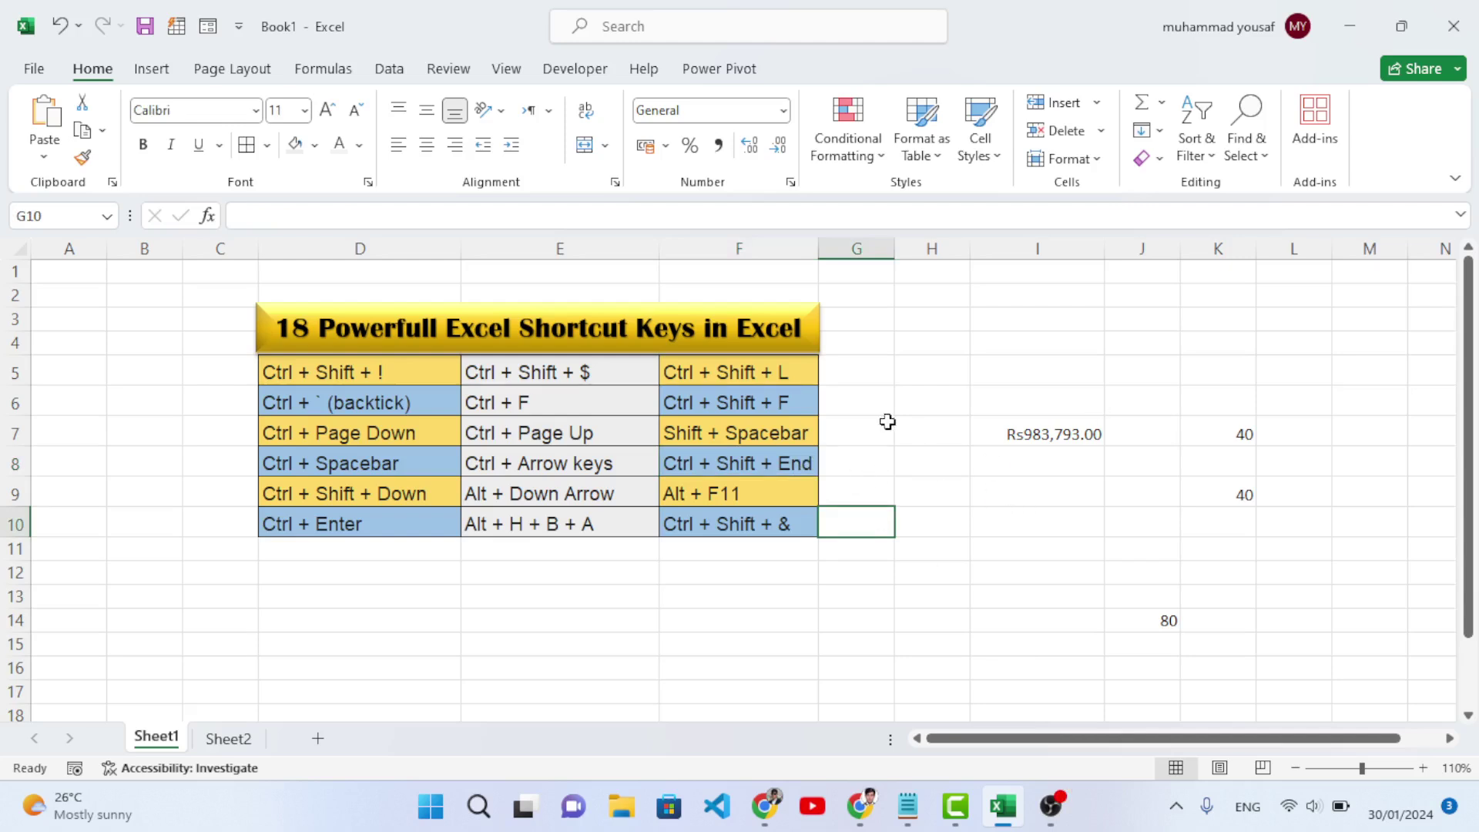
click(130, 303)
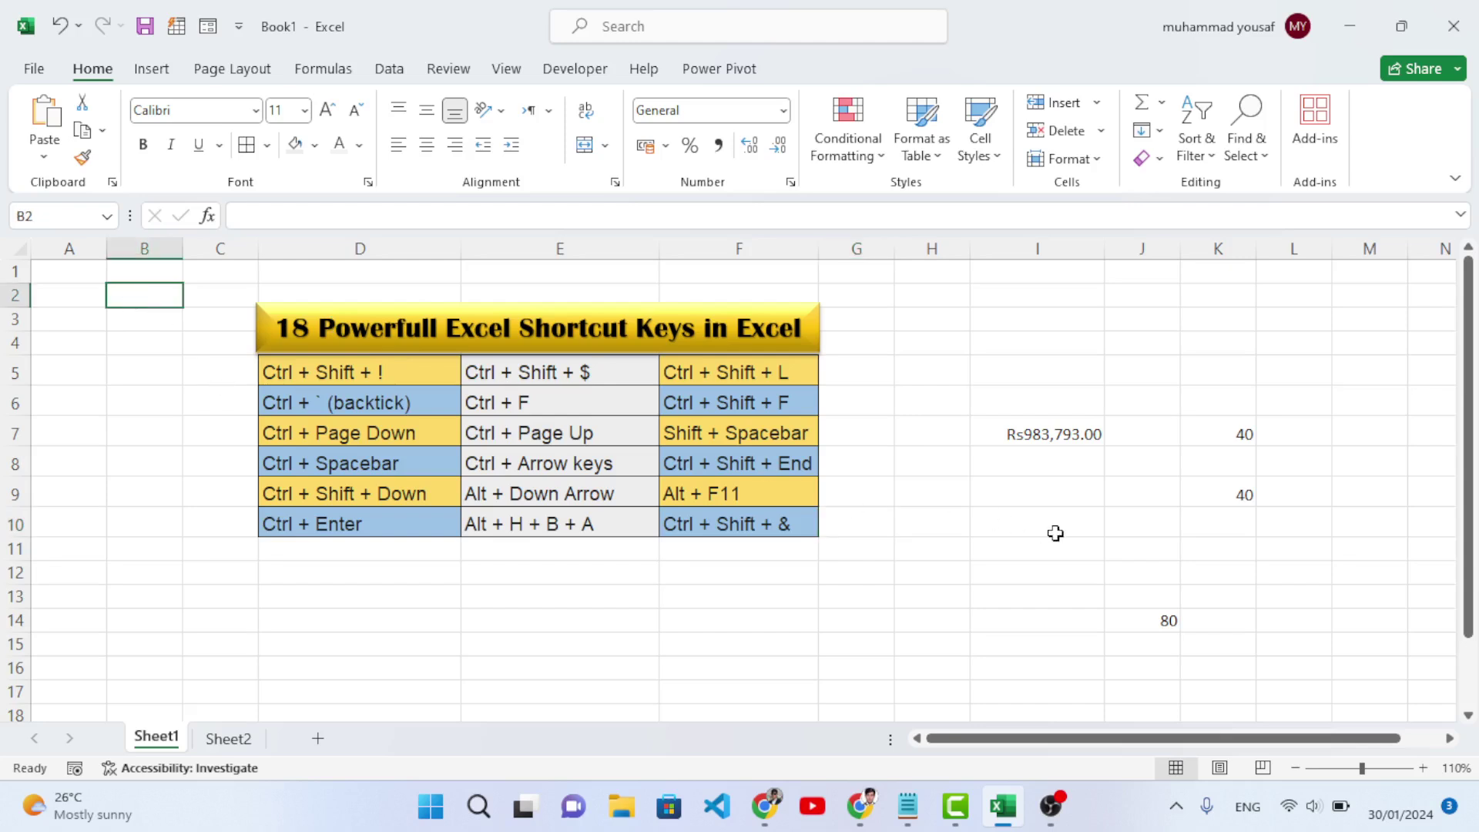
key(ctrl+a)
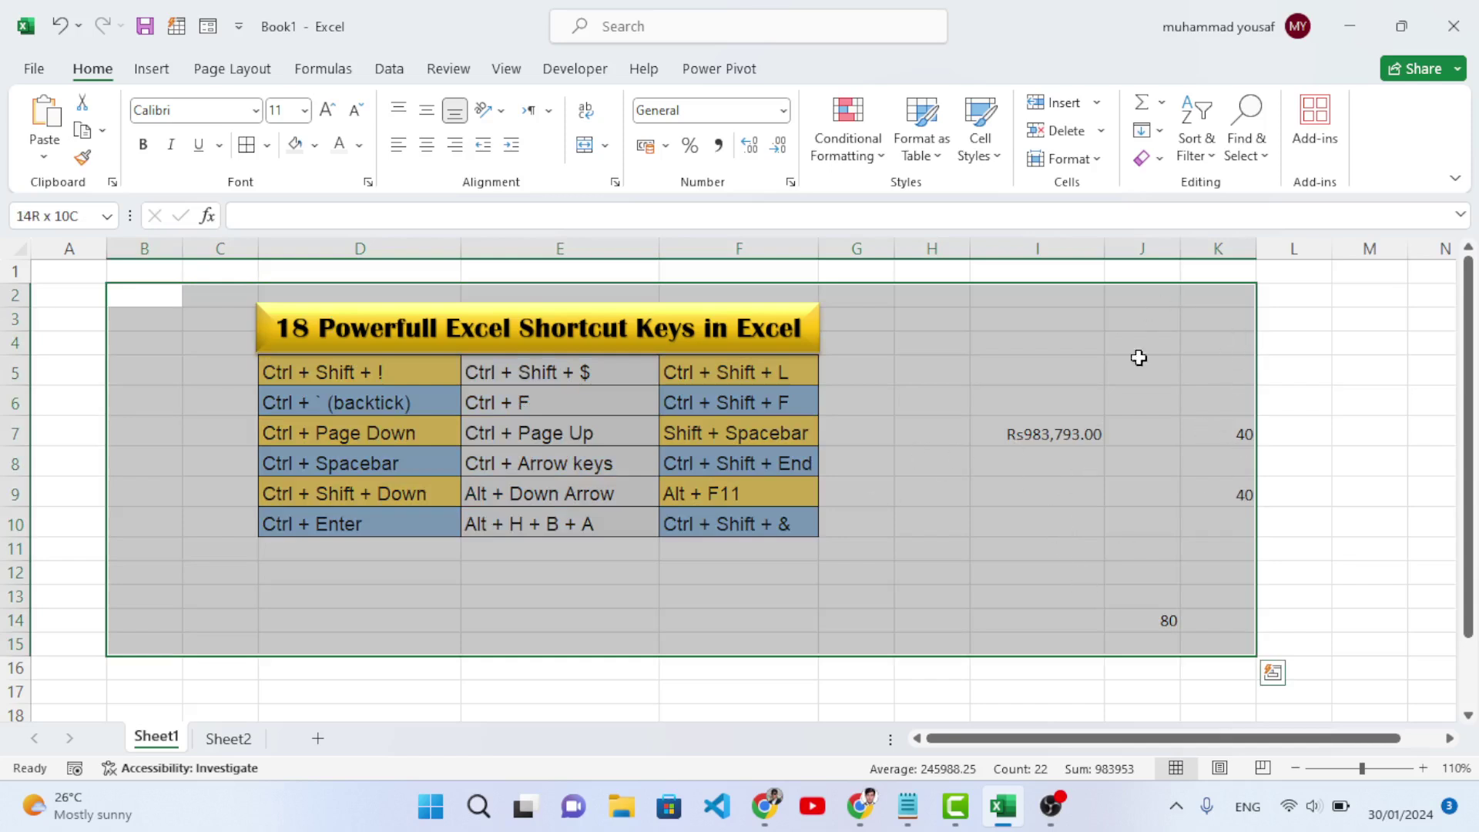
click(989, 435)
click(934, 399)
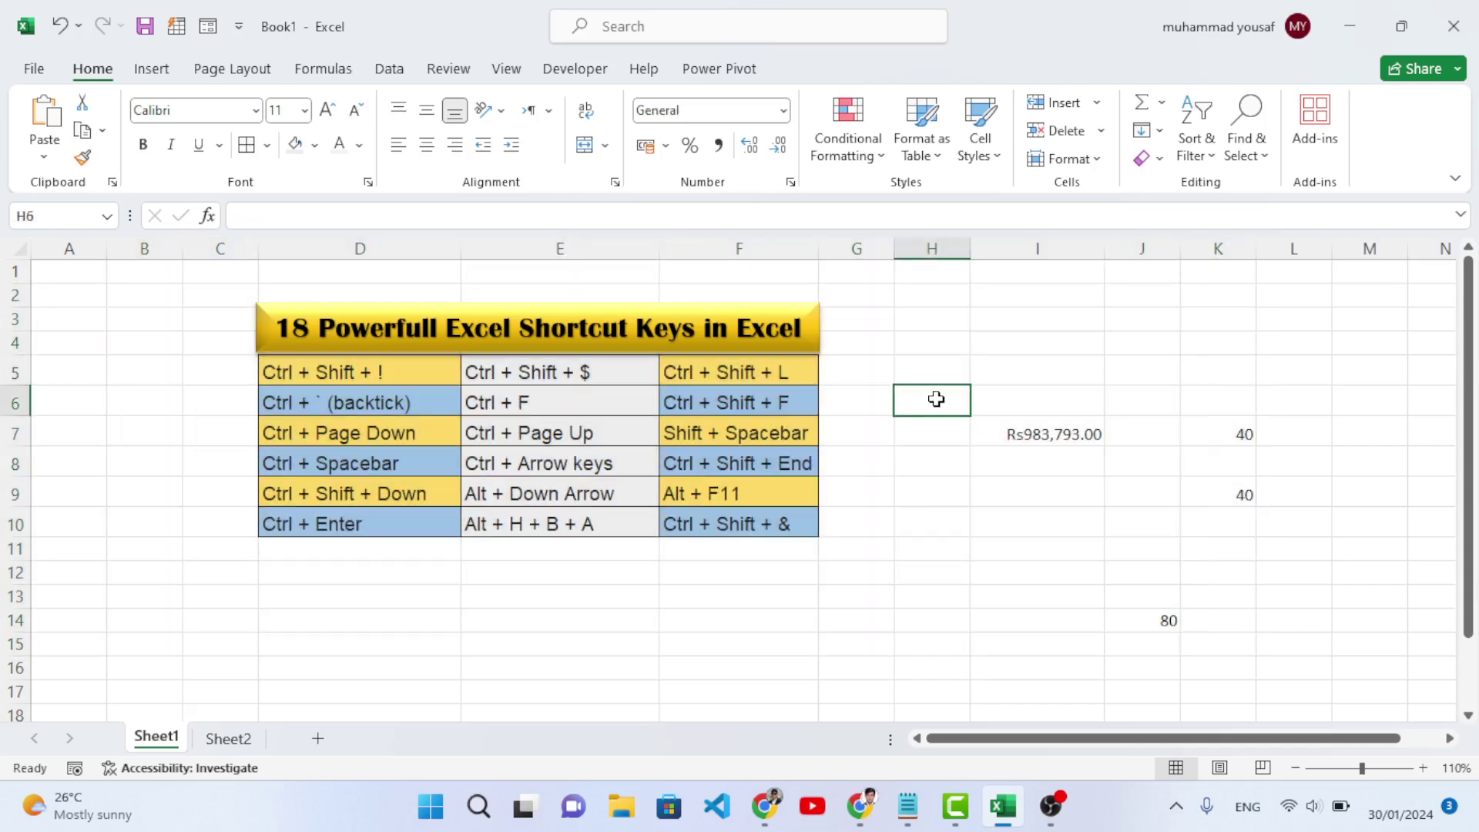
key(ctrl+a)
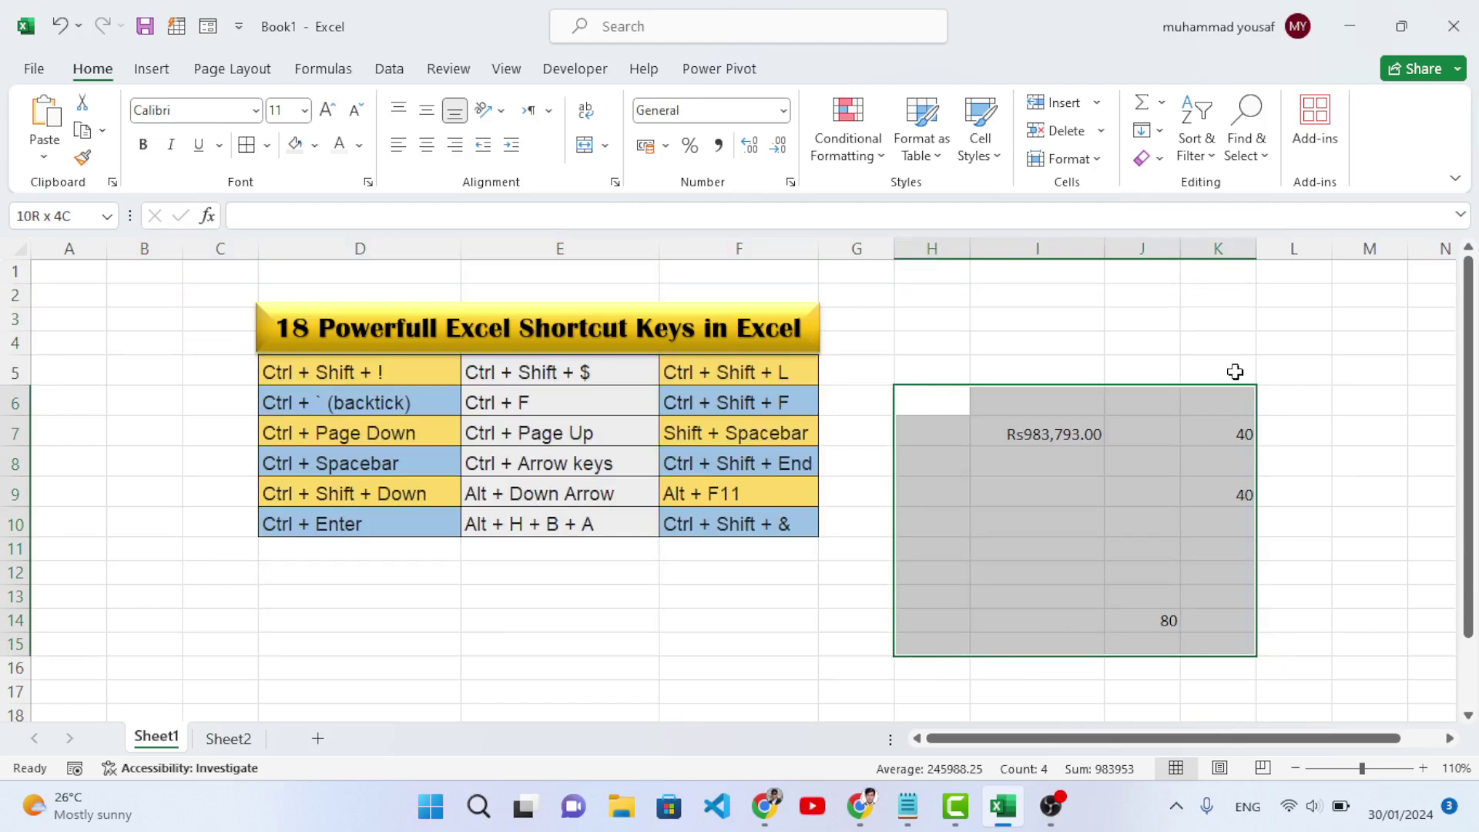
click(1109, 593)
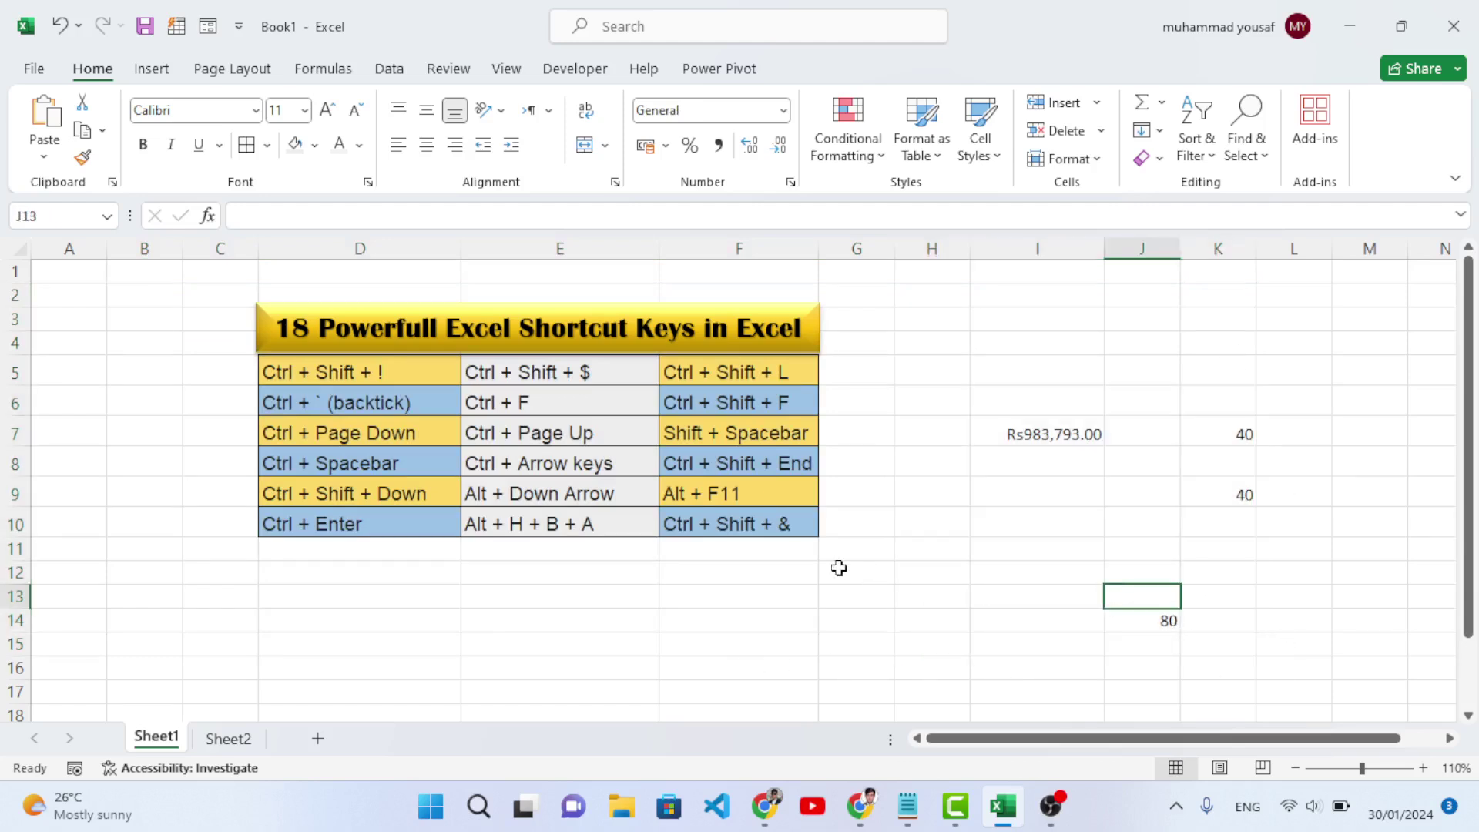
click(679, 579)
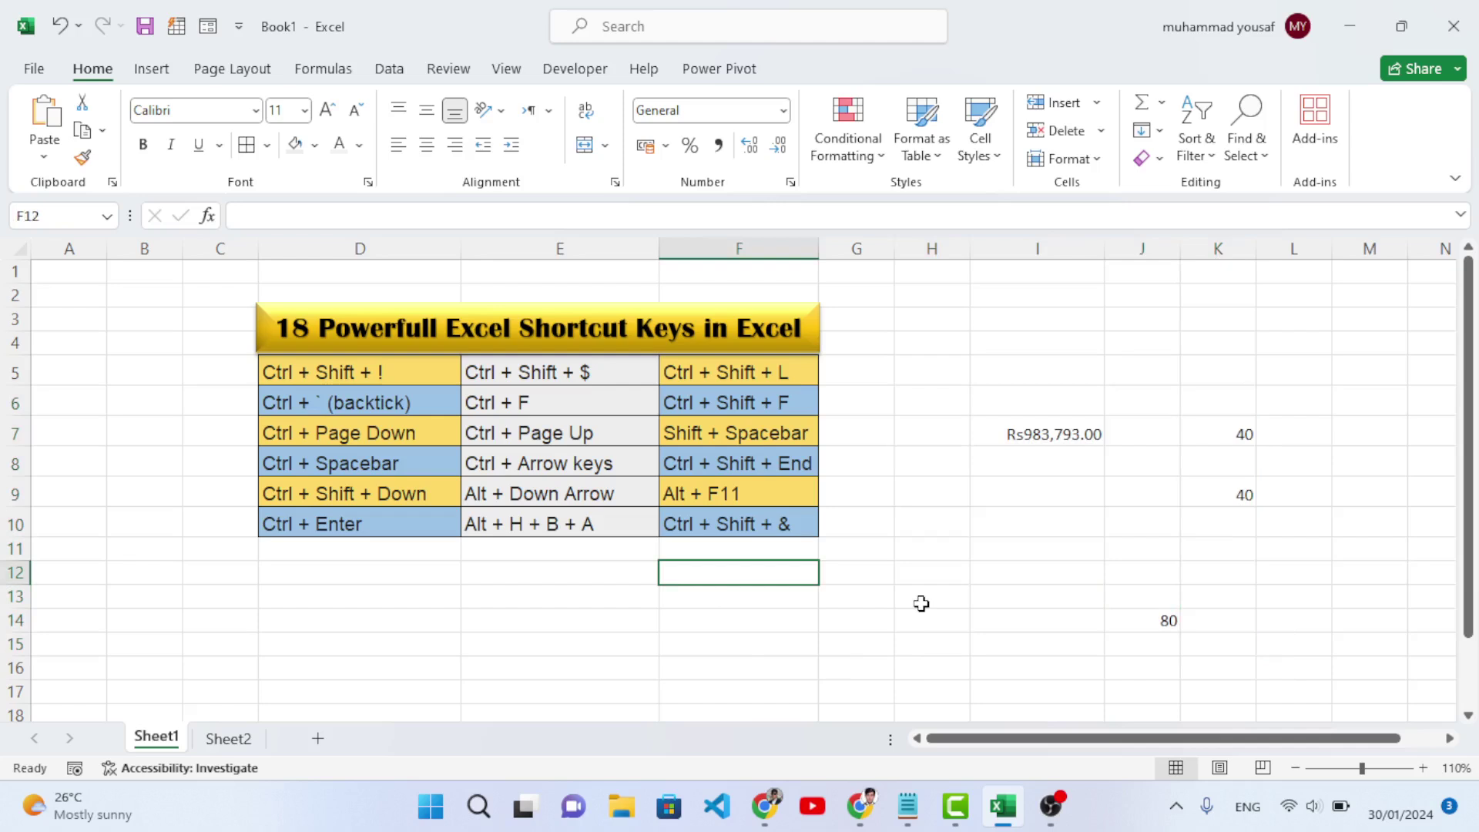
key(ctrl+shift+End)
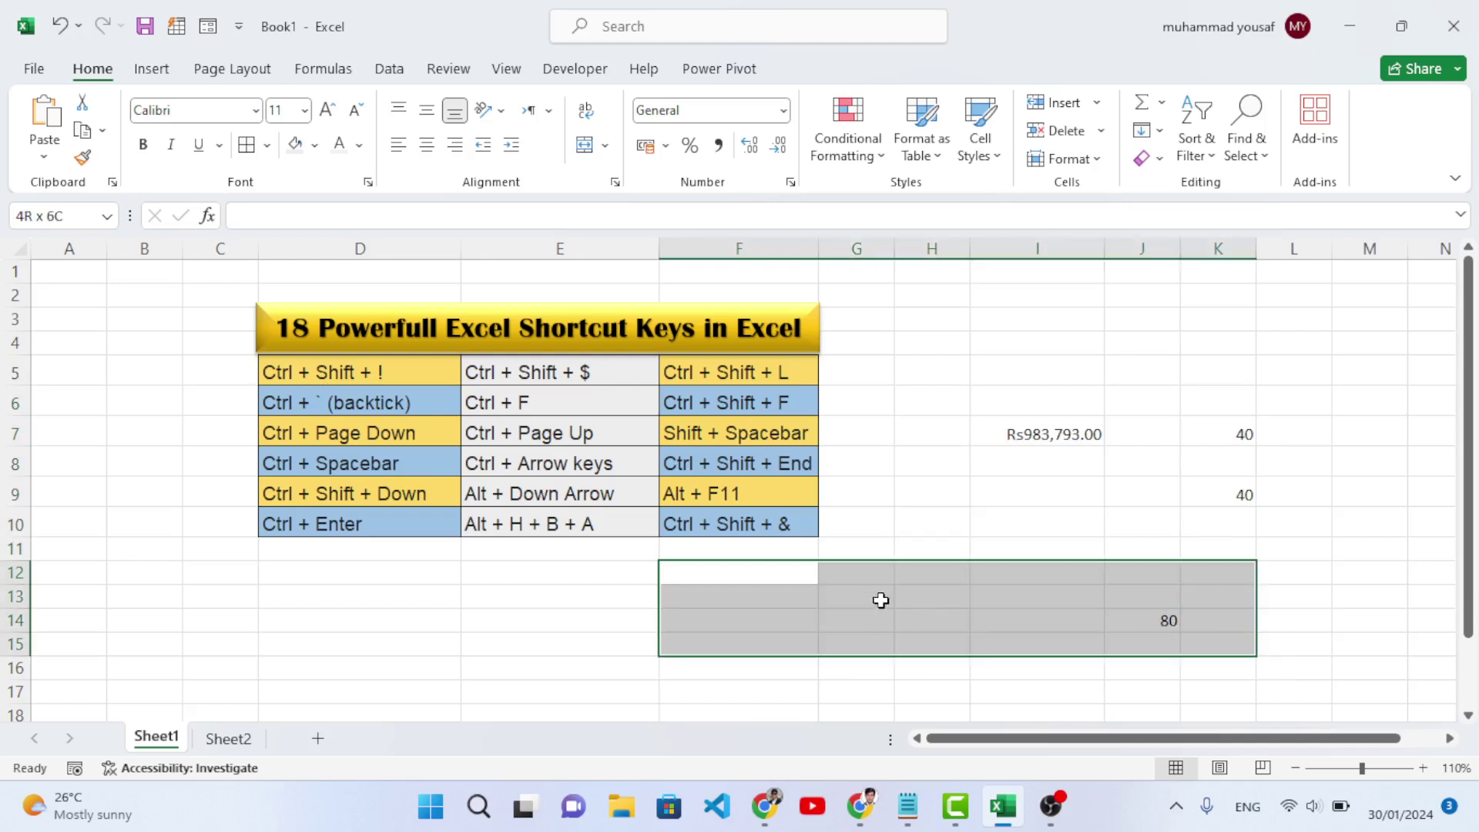
click(1229, 647)
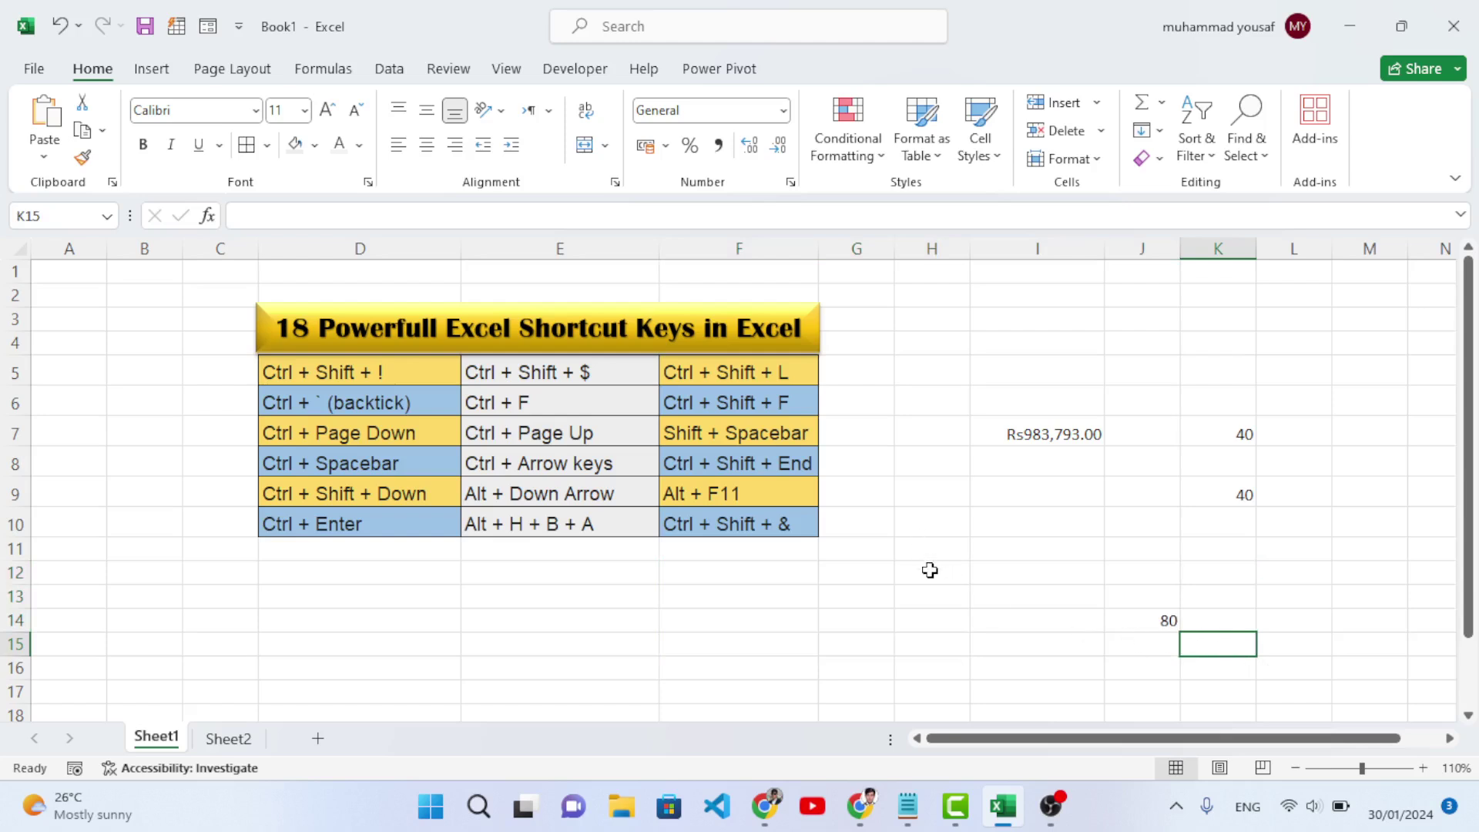
click(298, 499)
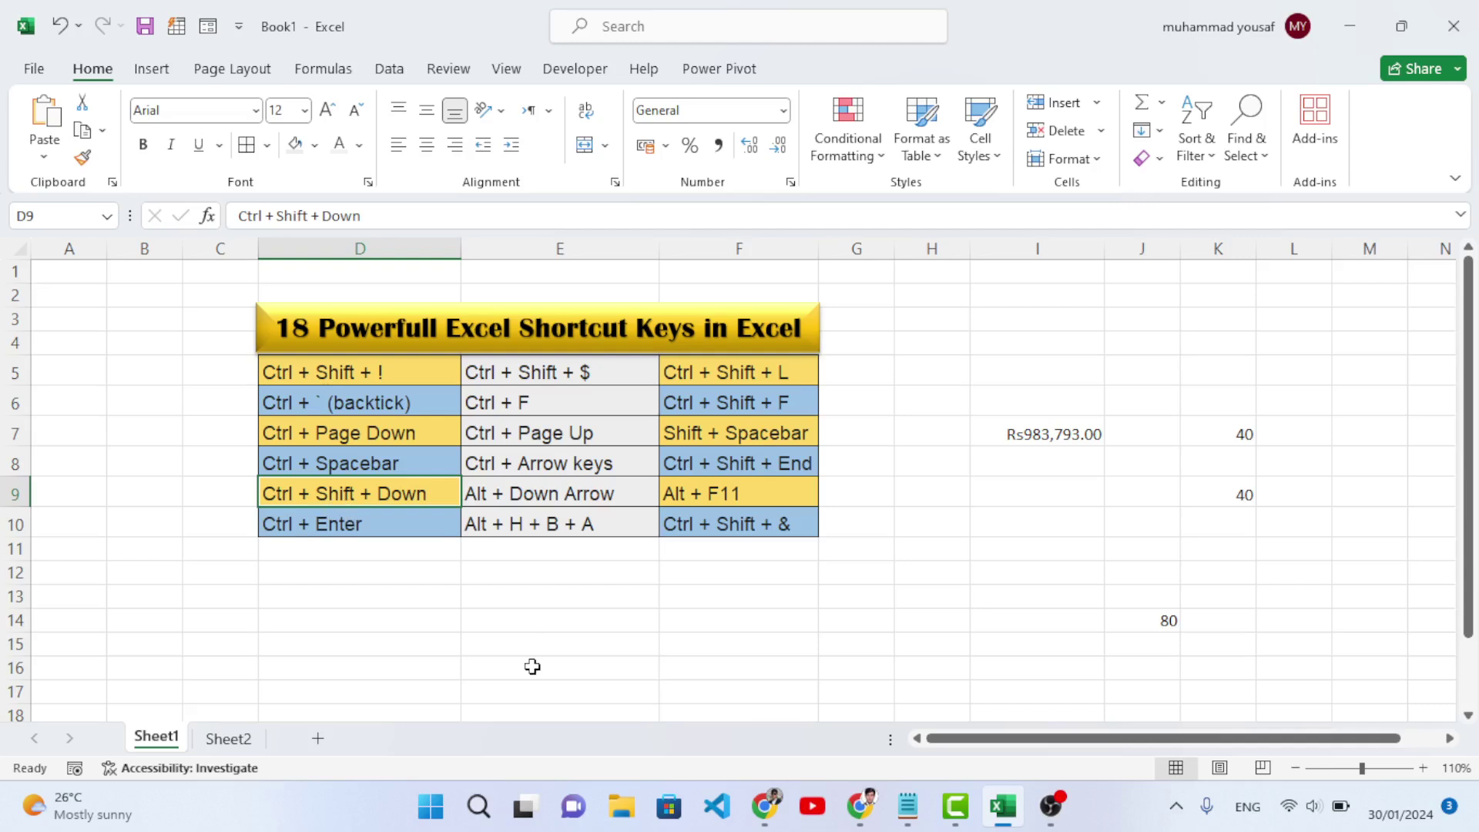
click(549, 433)
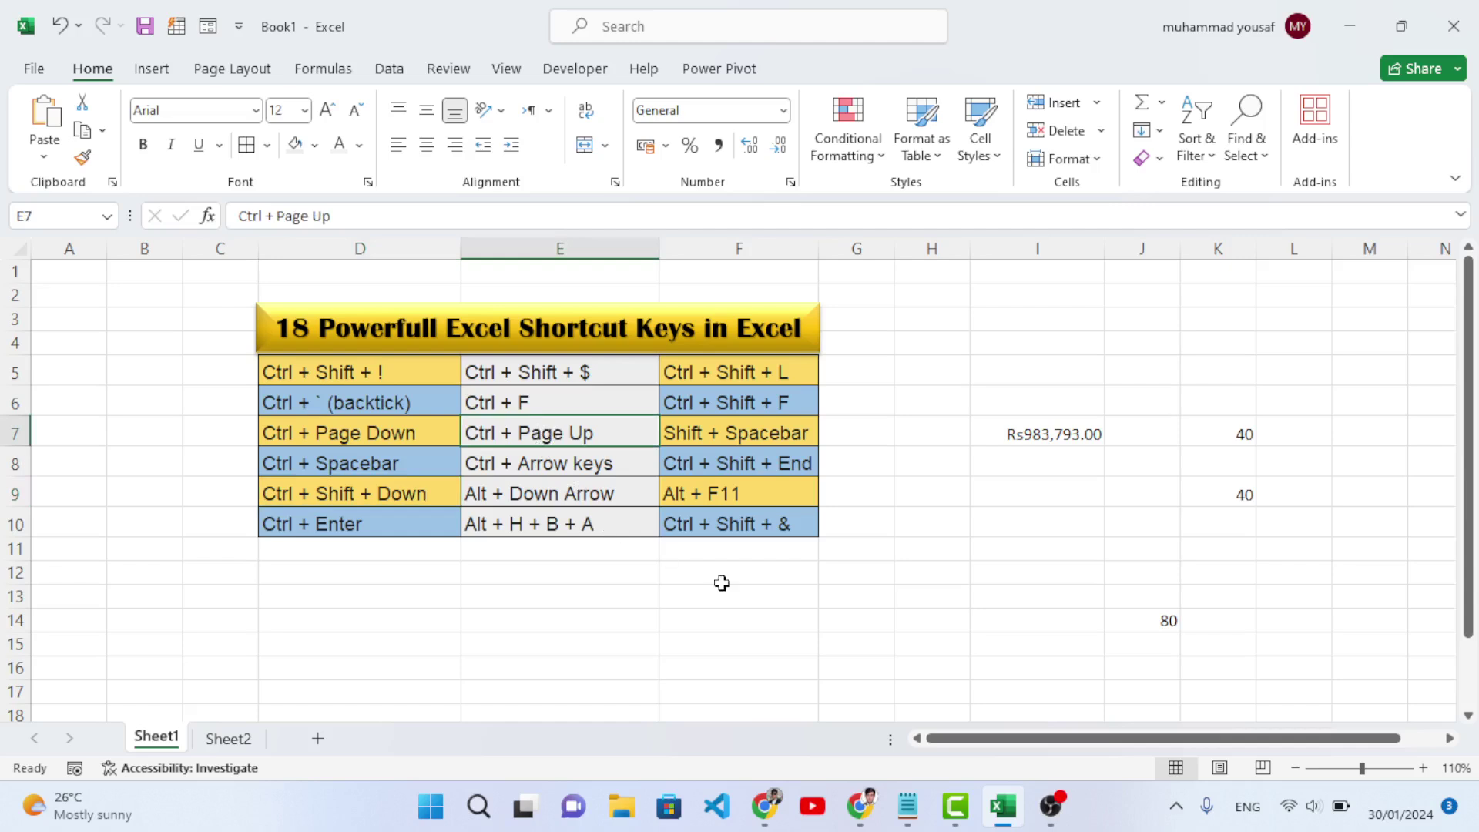
key(ctrl+shift+Down)
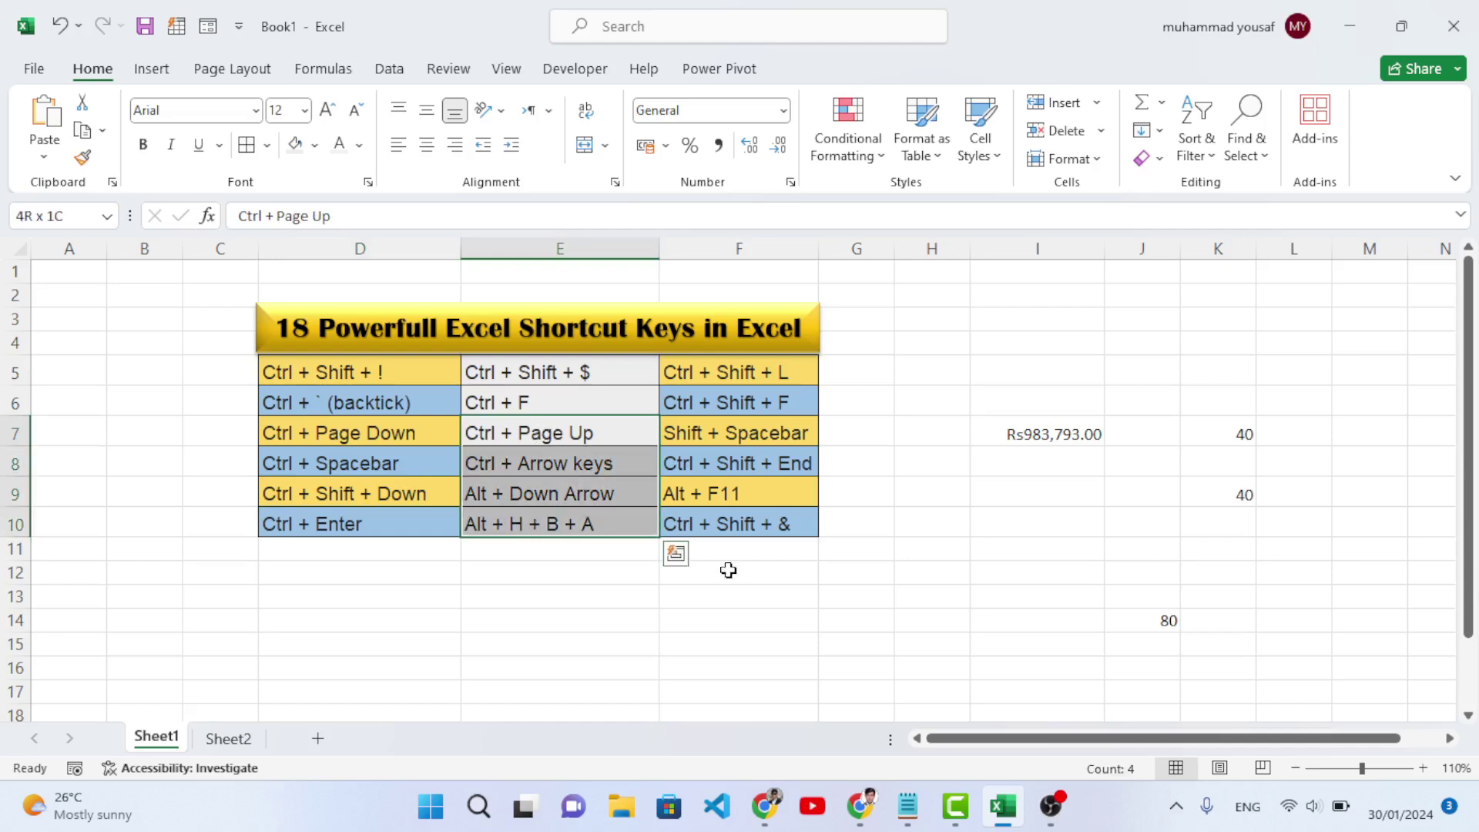
key(ctrl+shift+Down)
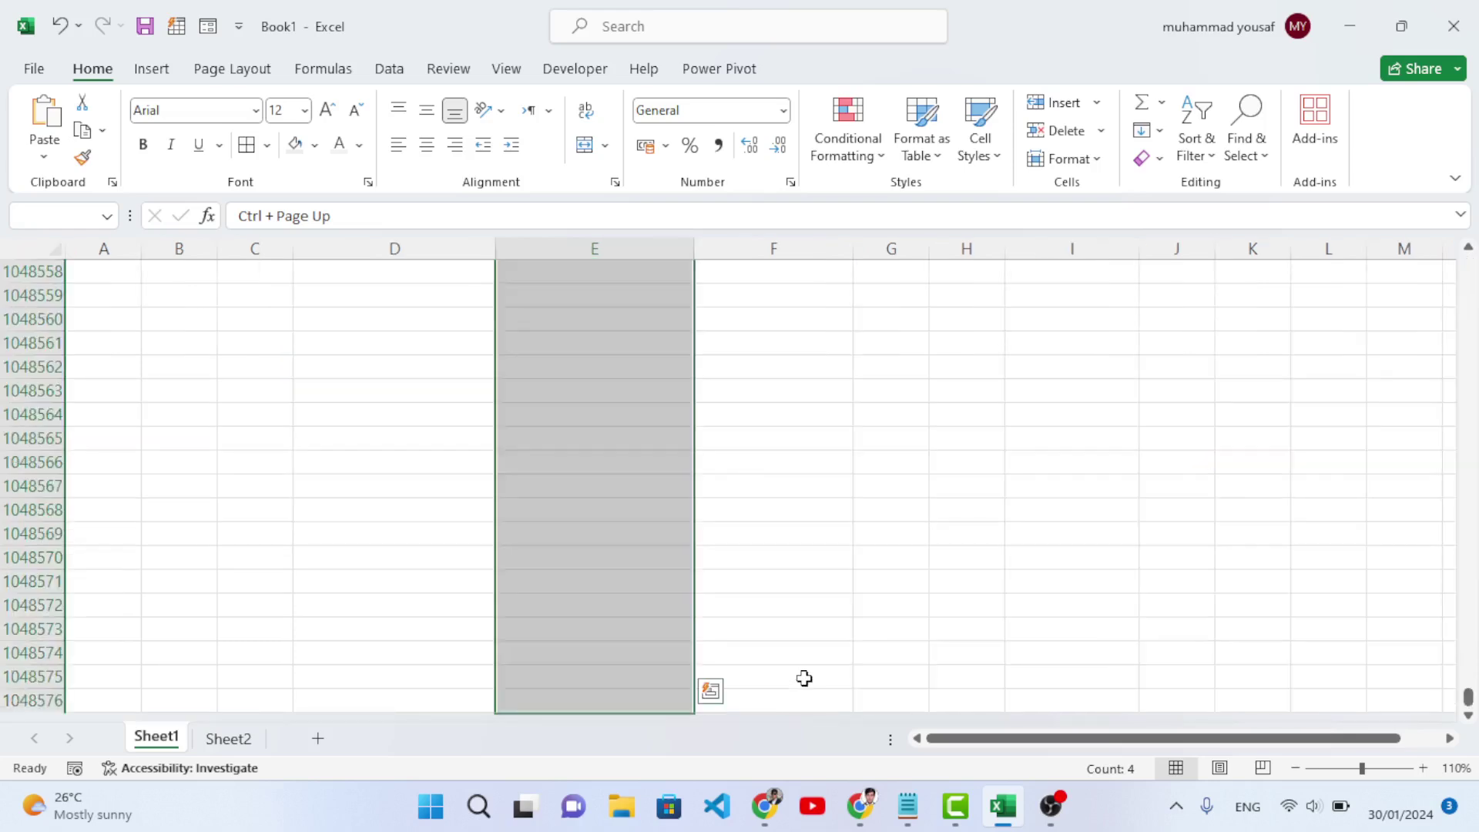
key(ctrl+shift+Up)
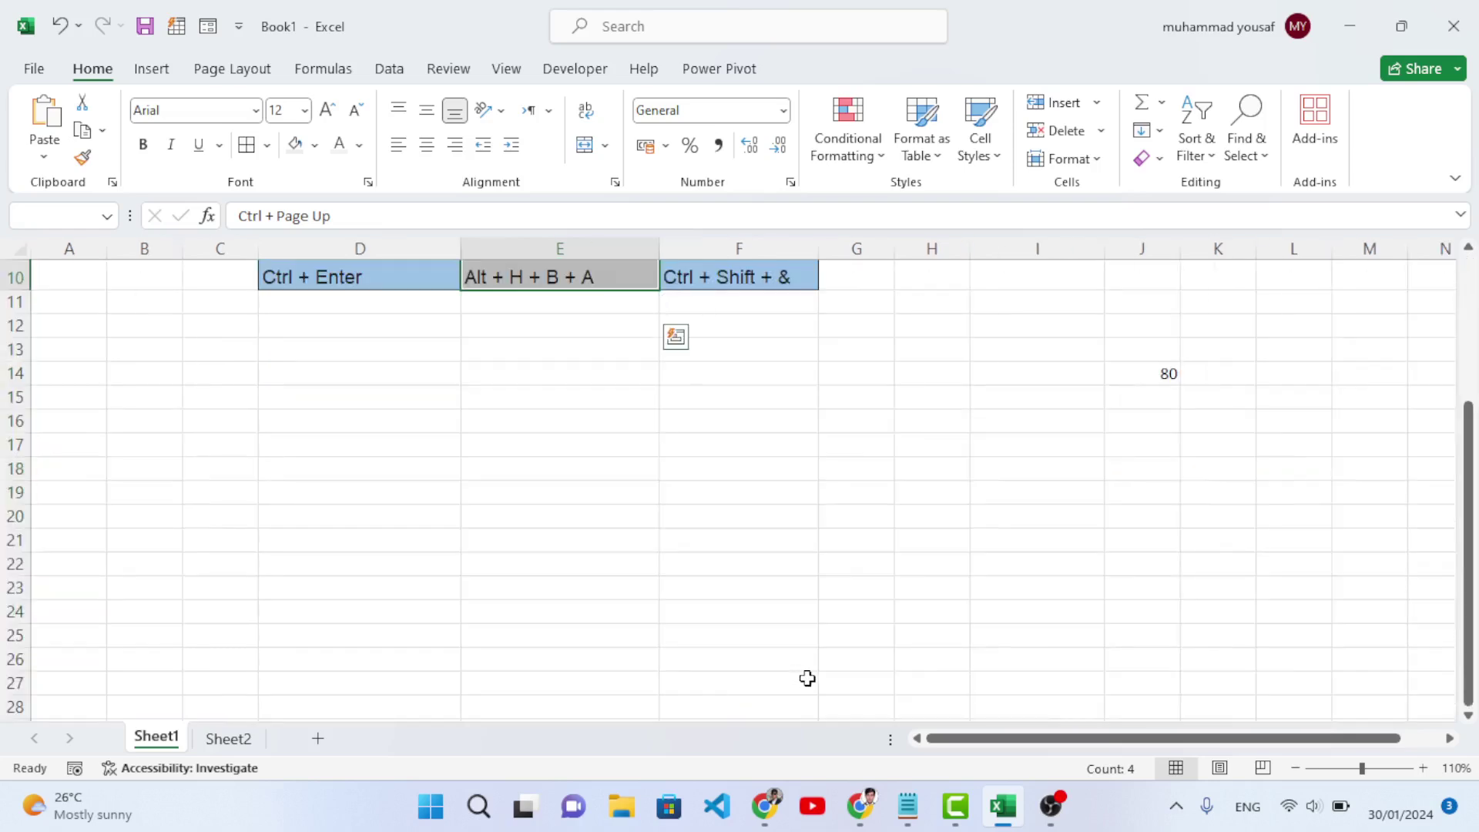
scroll(806, 678, up, 3)
click(213, 272)
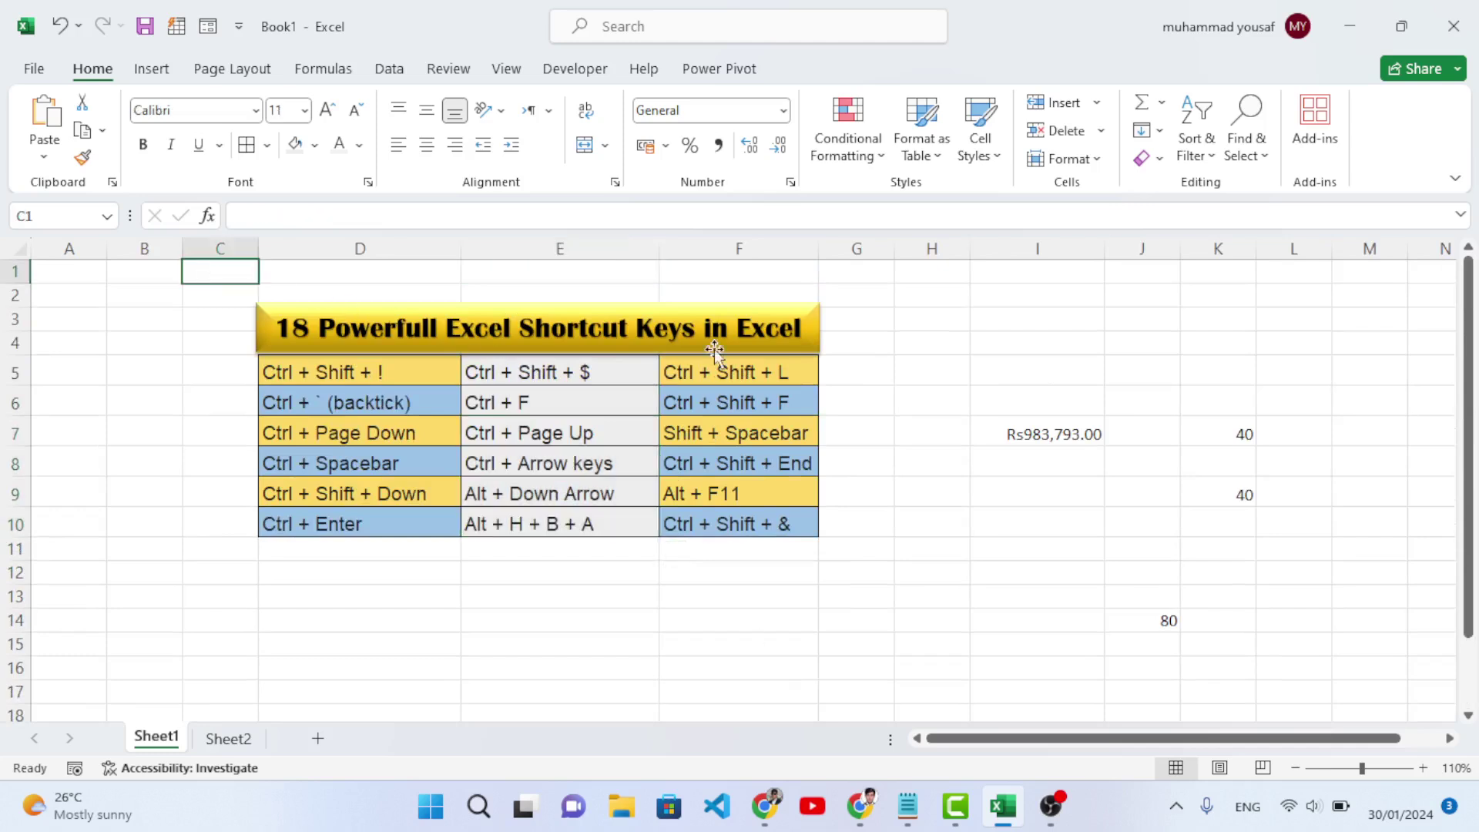
key(ctrl+space)
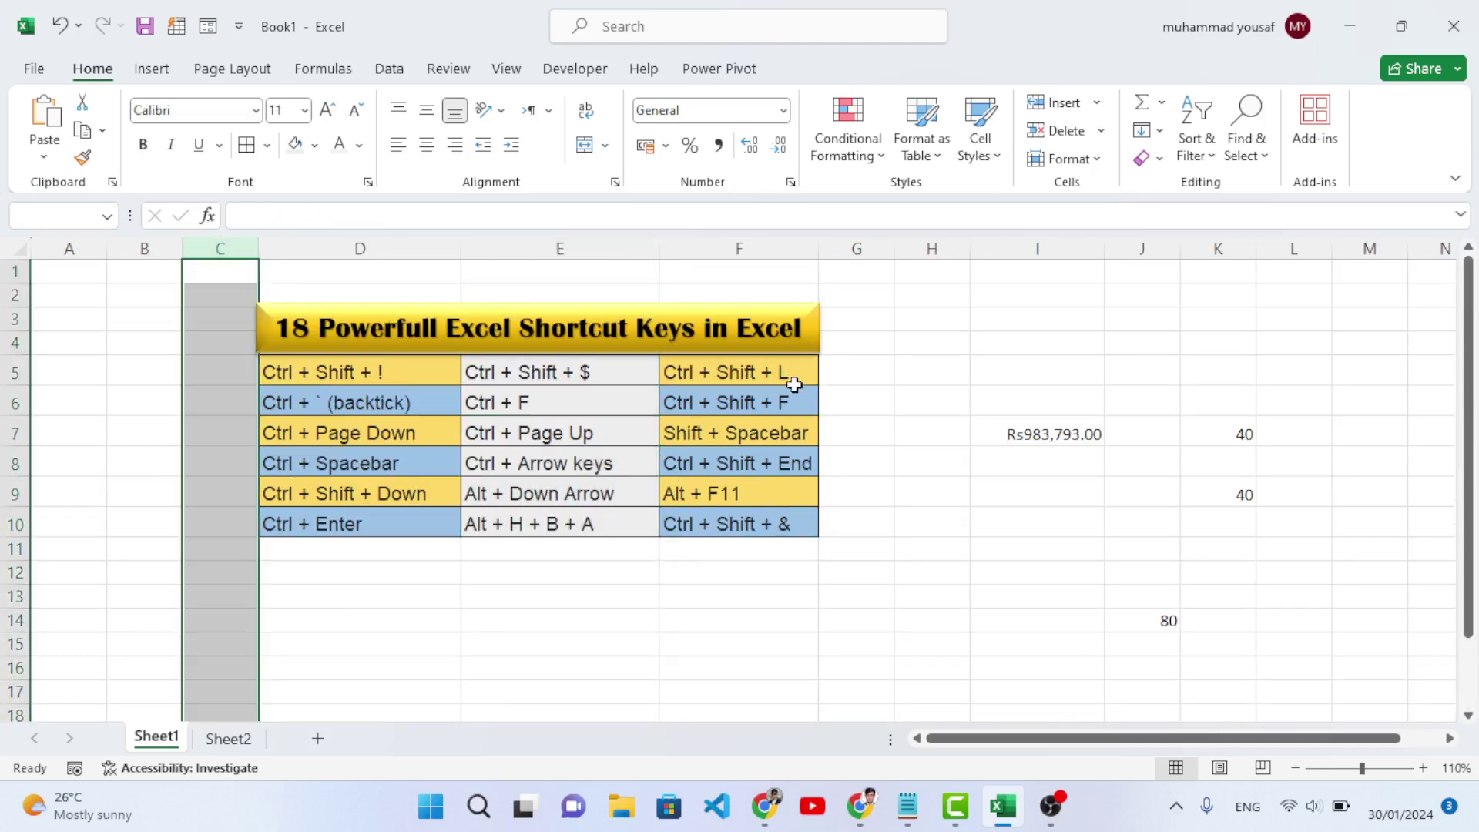
click(422, 269)
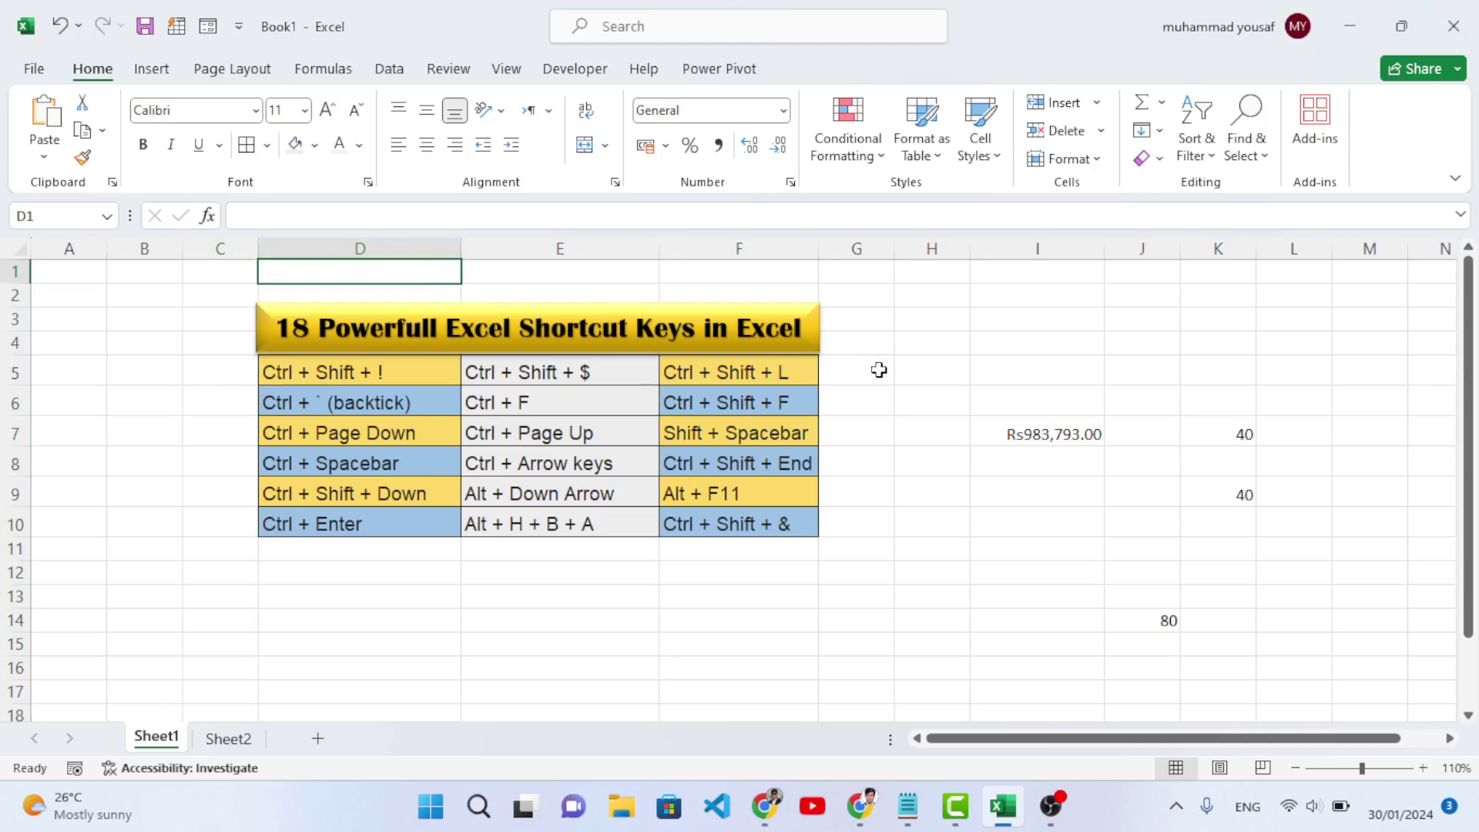
key(ctrl+shift+Down)
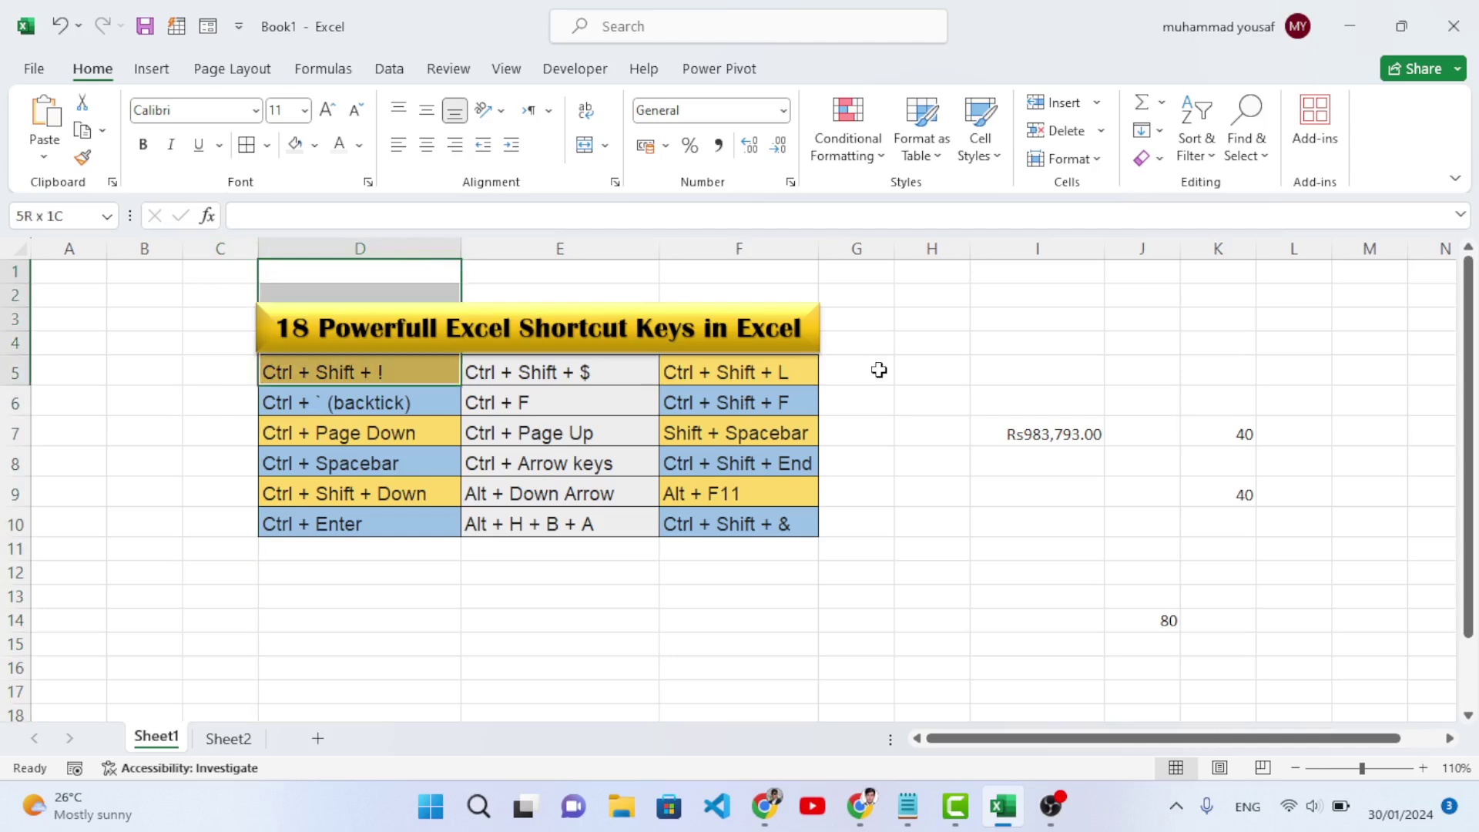
key(ctrl+shift+Down)
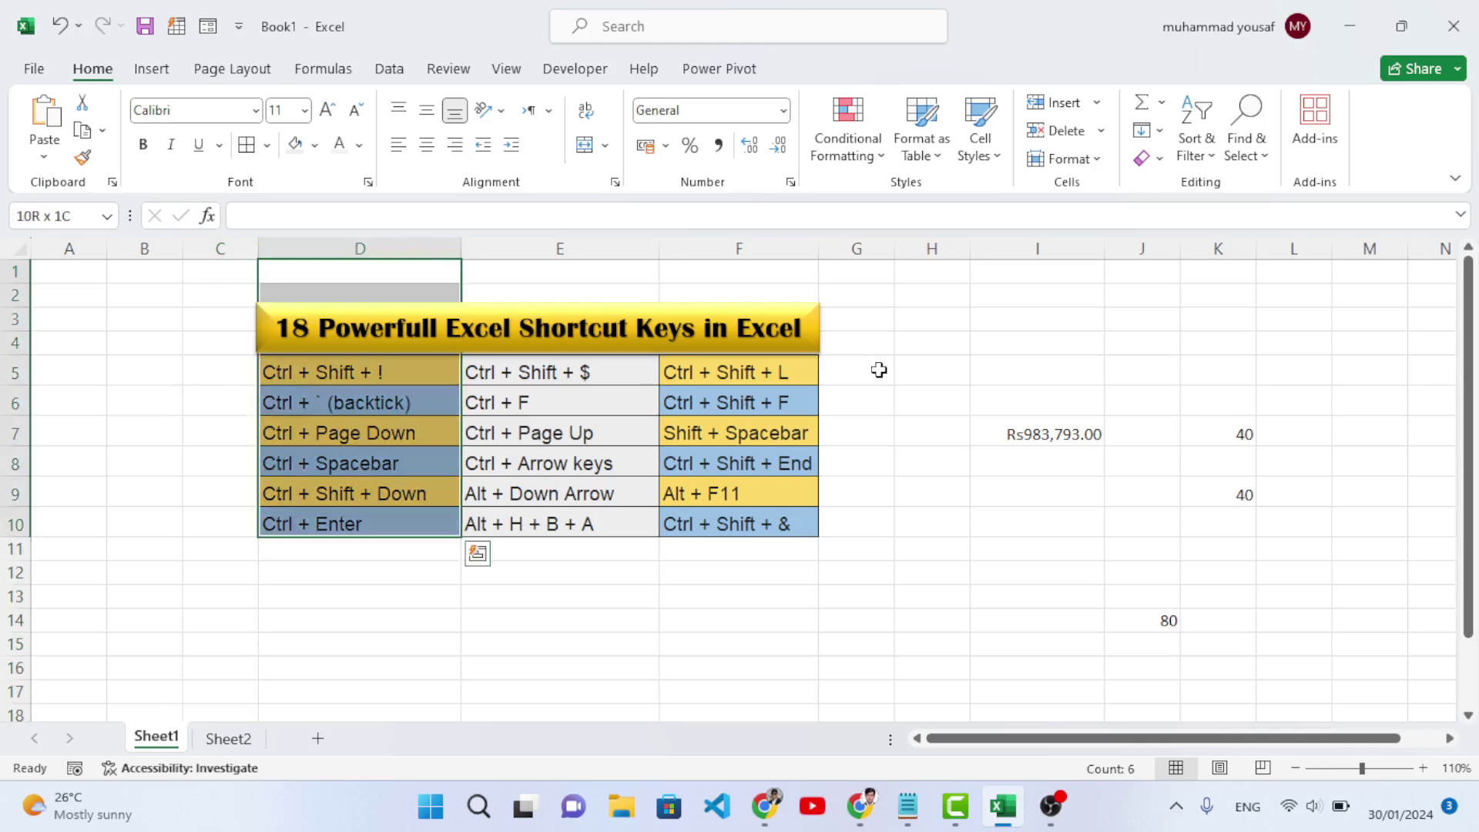
key(ctrl+shift+Down)
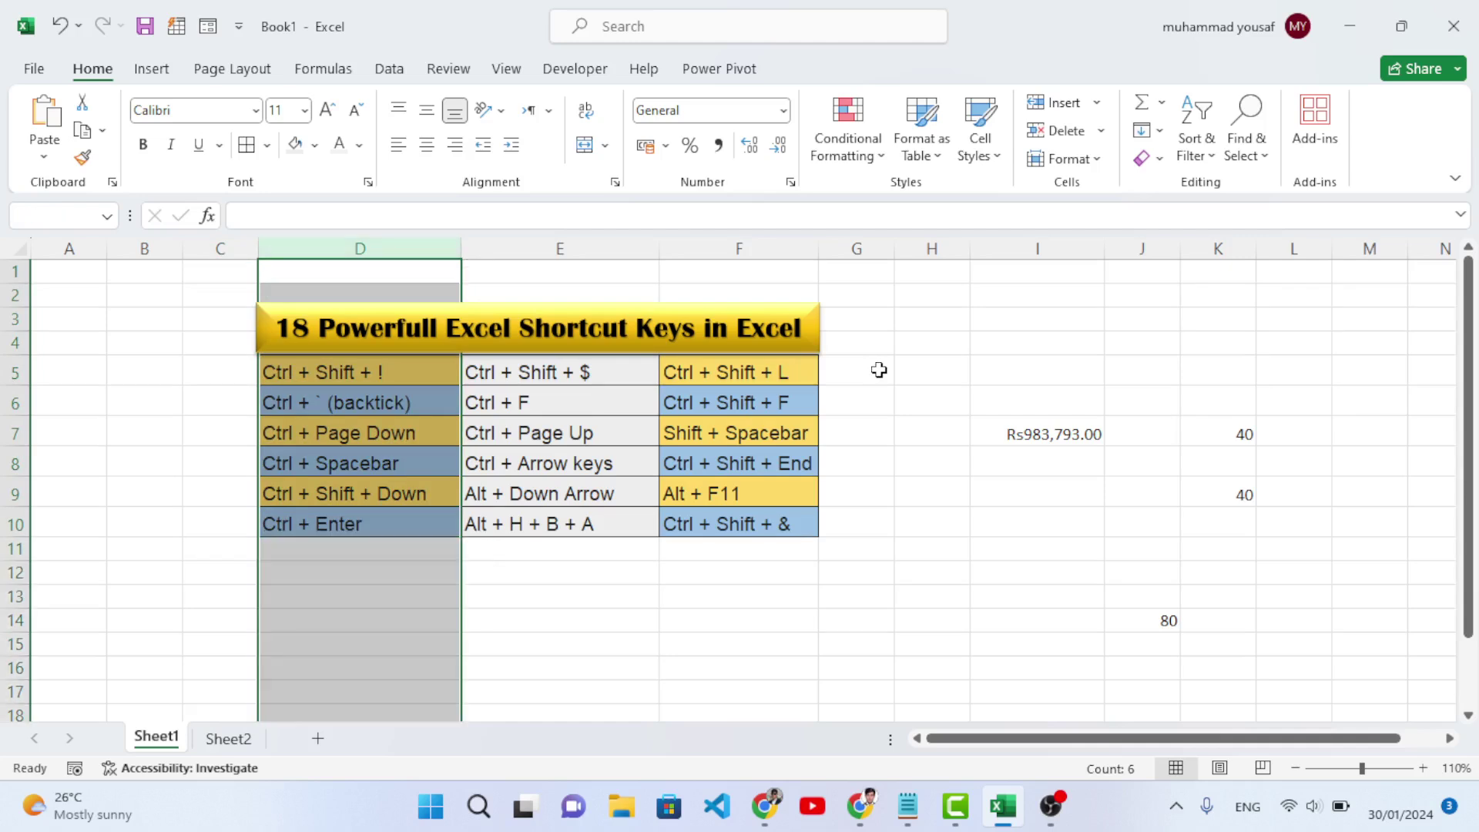
click(1068, 275)
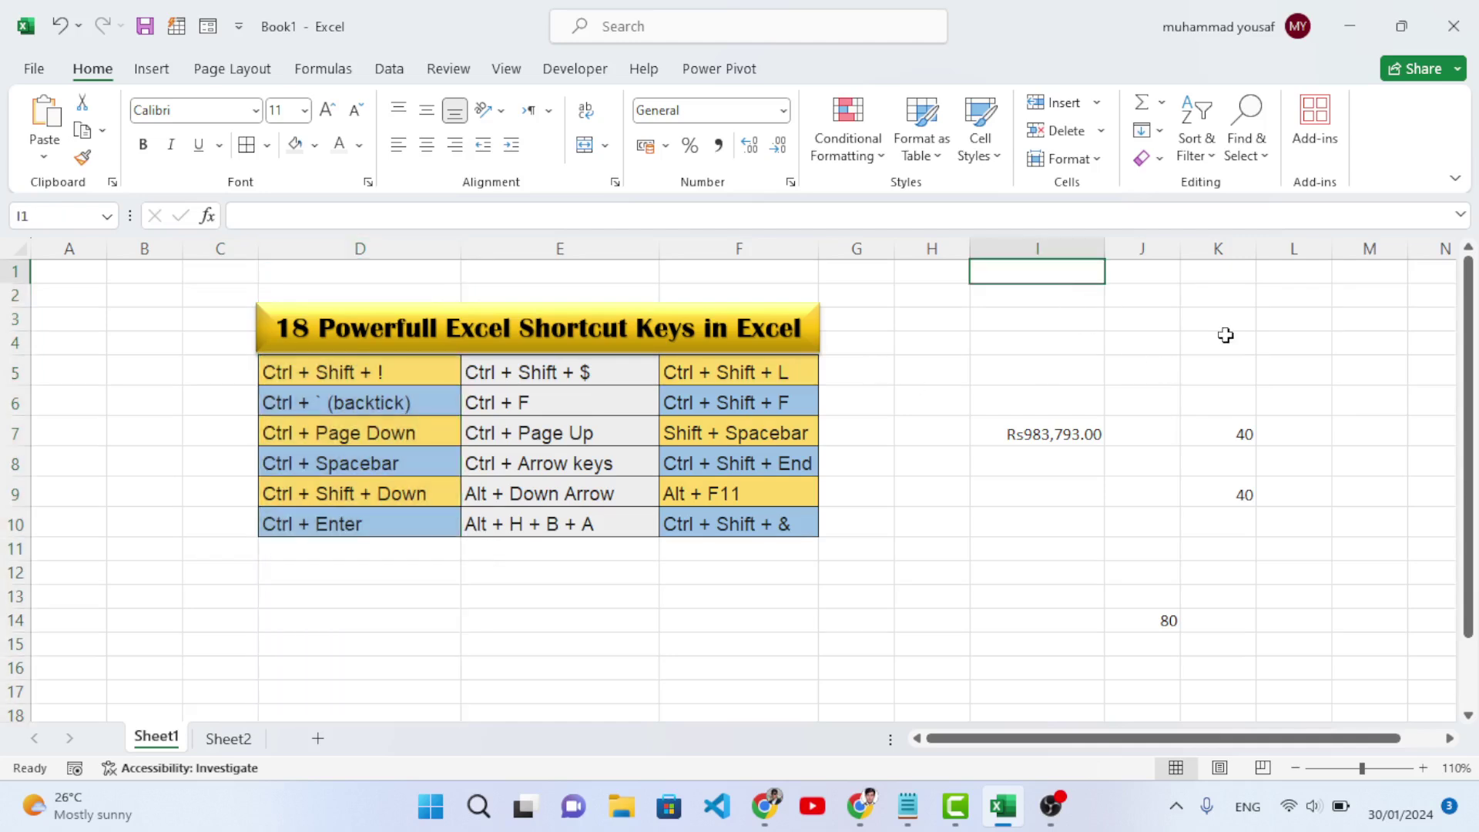
key(ctrl+shift+Down)
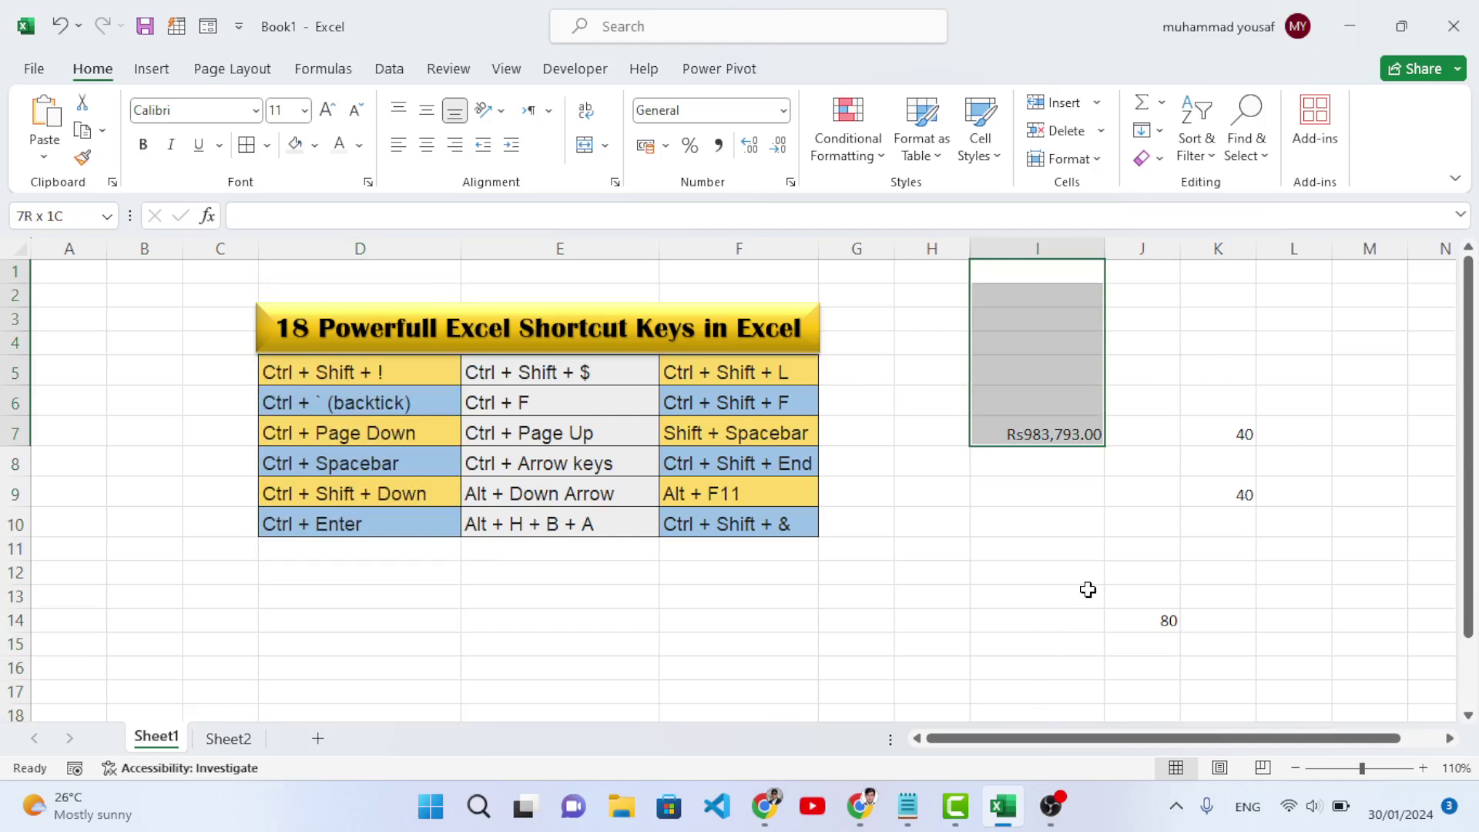
scroll(1074, 604, down, 2)
scroll(1268, 538, up, 2)
key(ctrl+shift+Down)
scroll(1106, 502, down, 10)
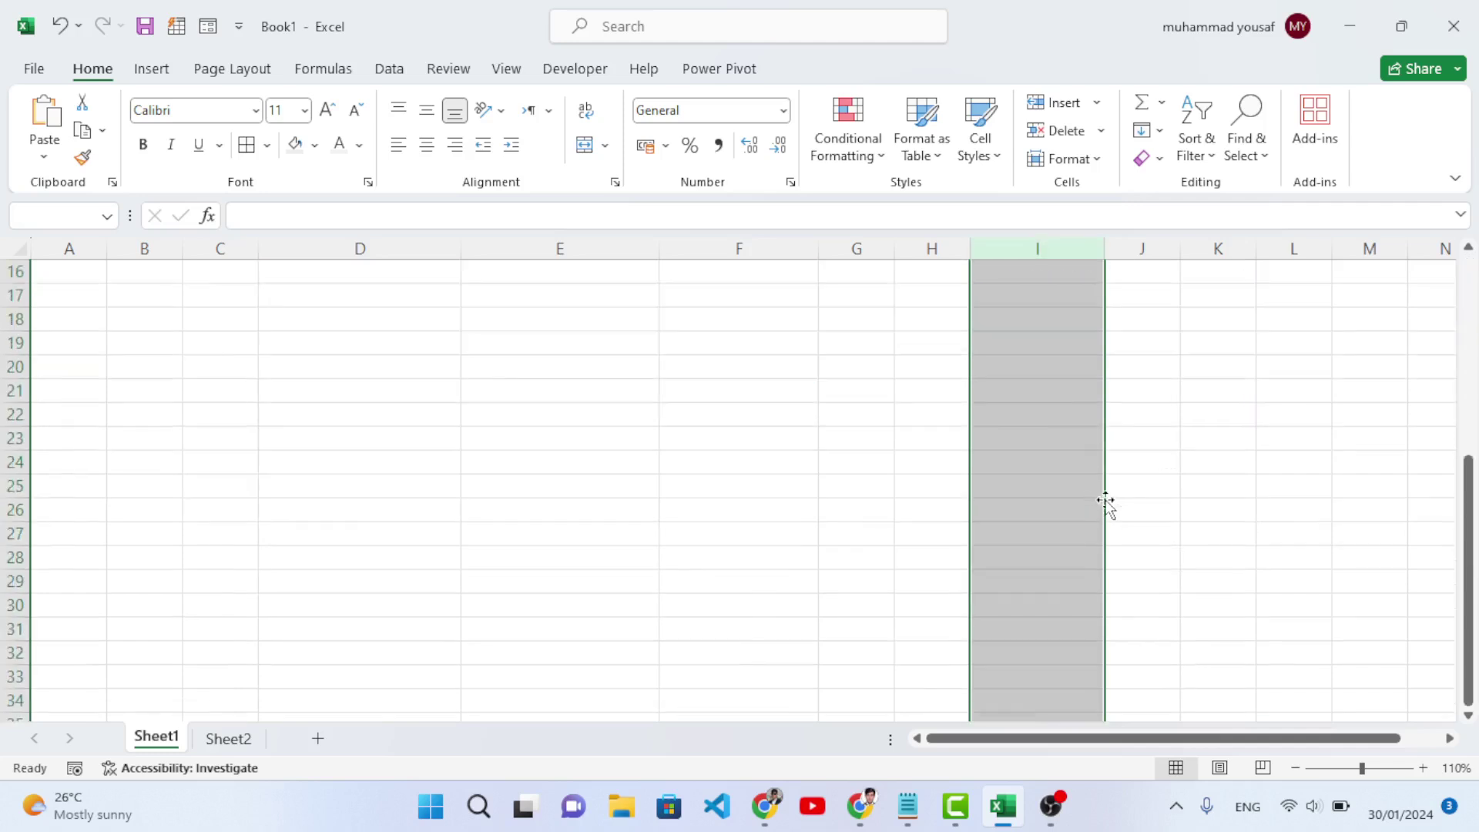
scroll(1103, 499, up, 10)
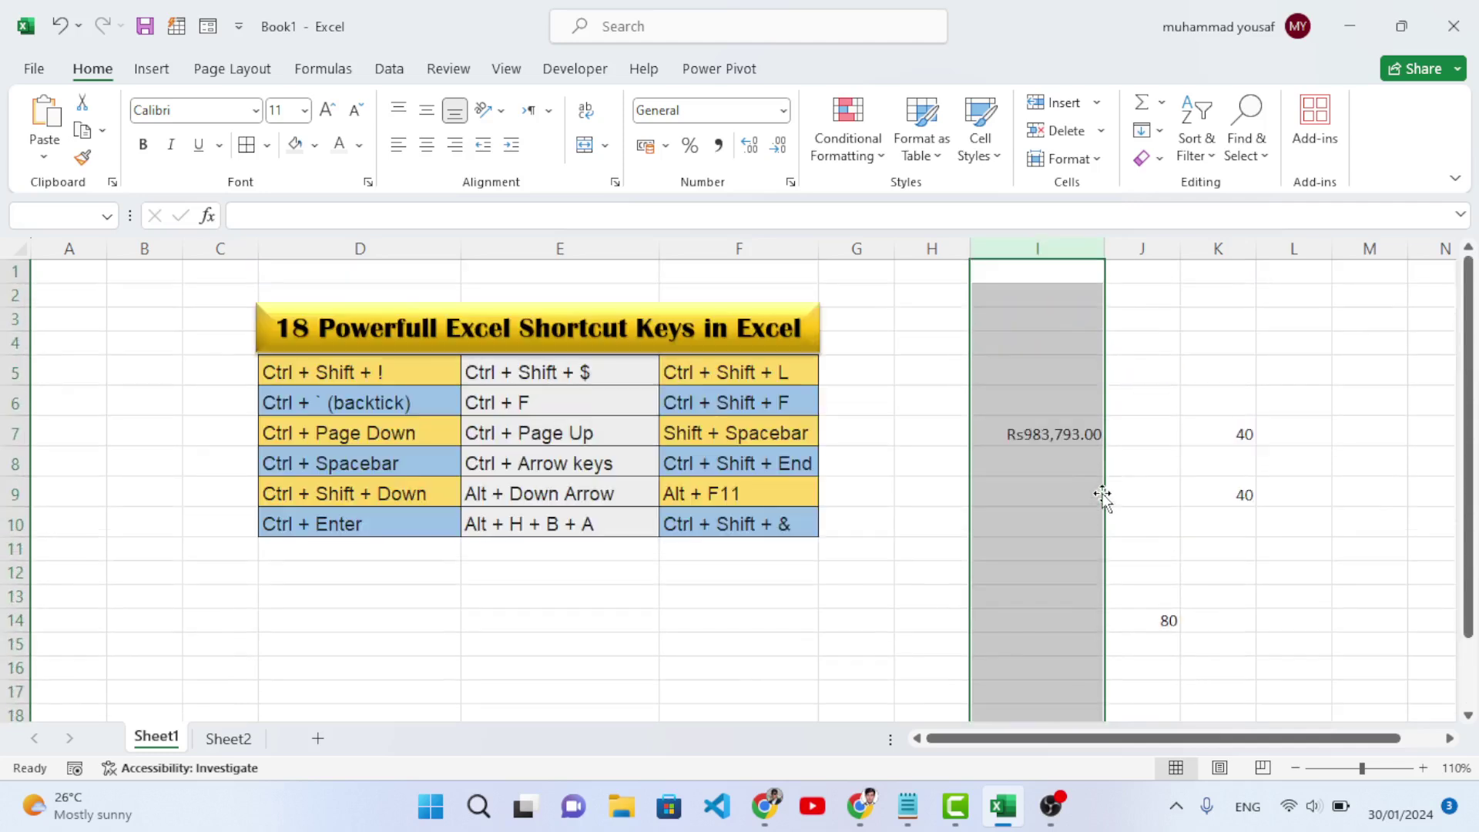
Browse cells D9, E9, H9 and I7, show the Alt+Down pick list, then select F9
click(380, 497)
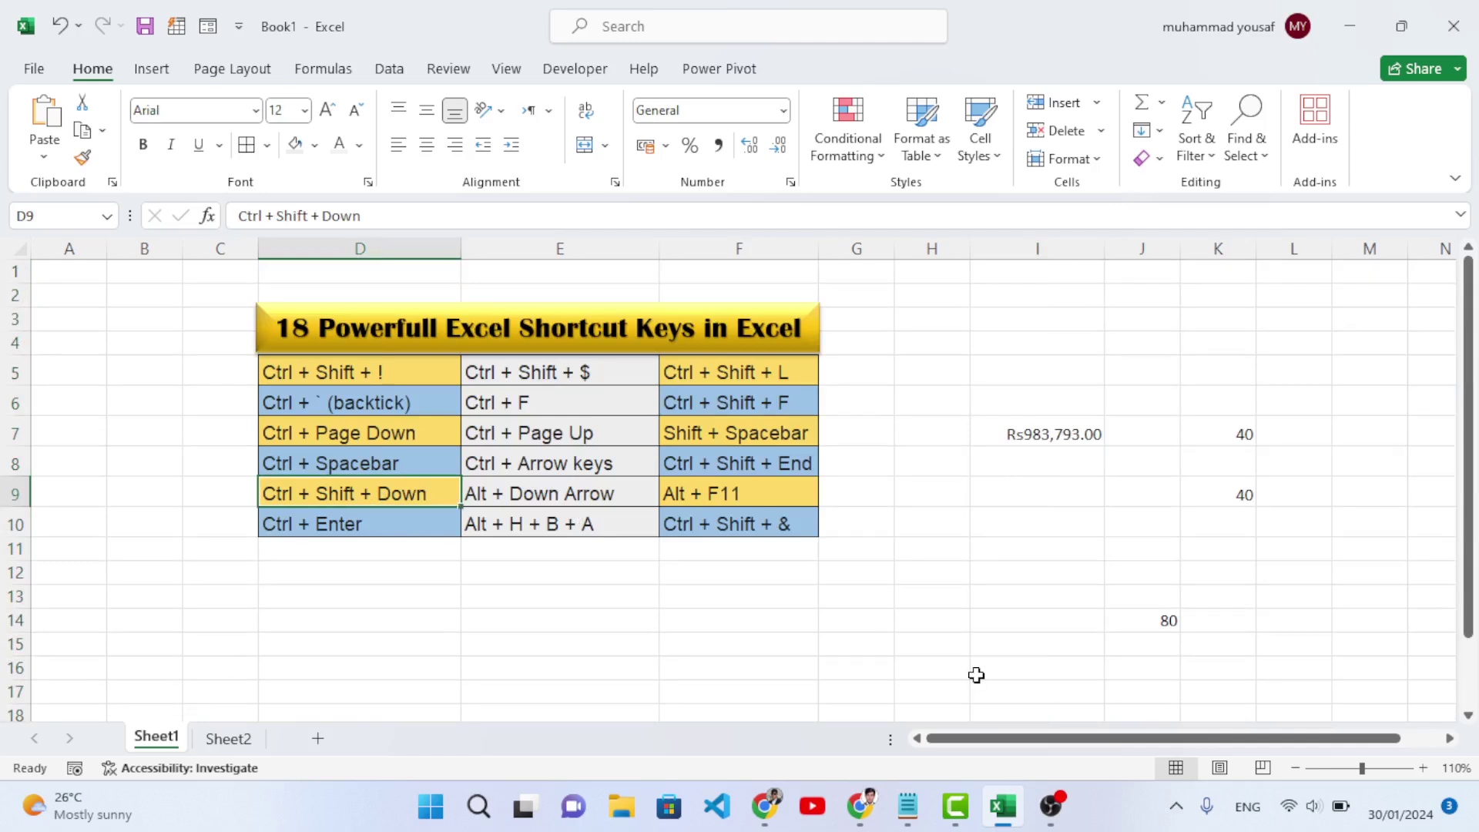
click(531, 505)
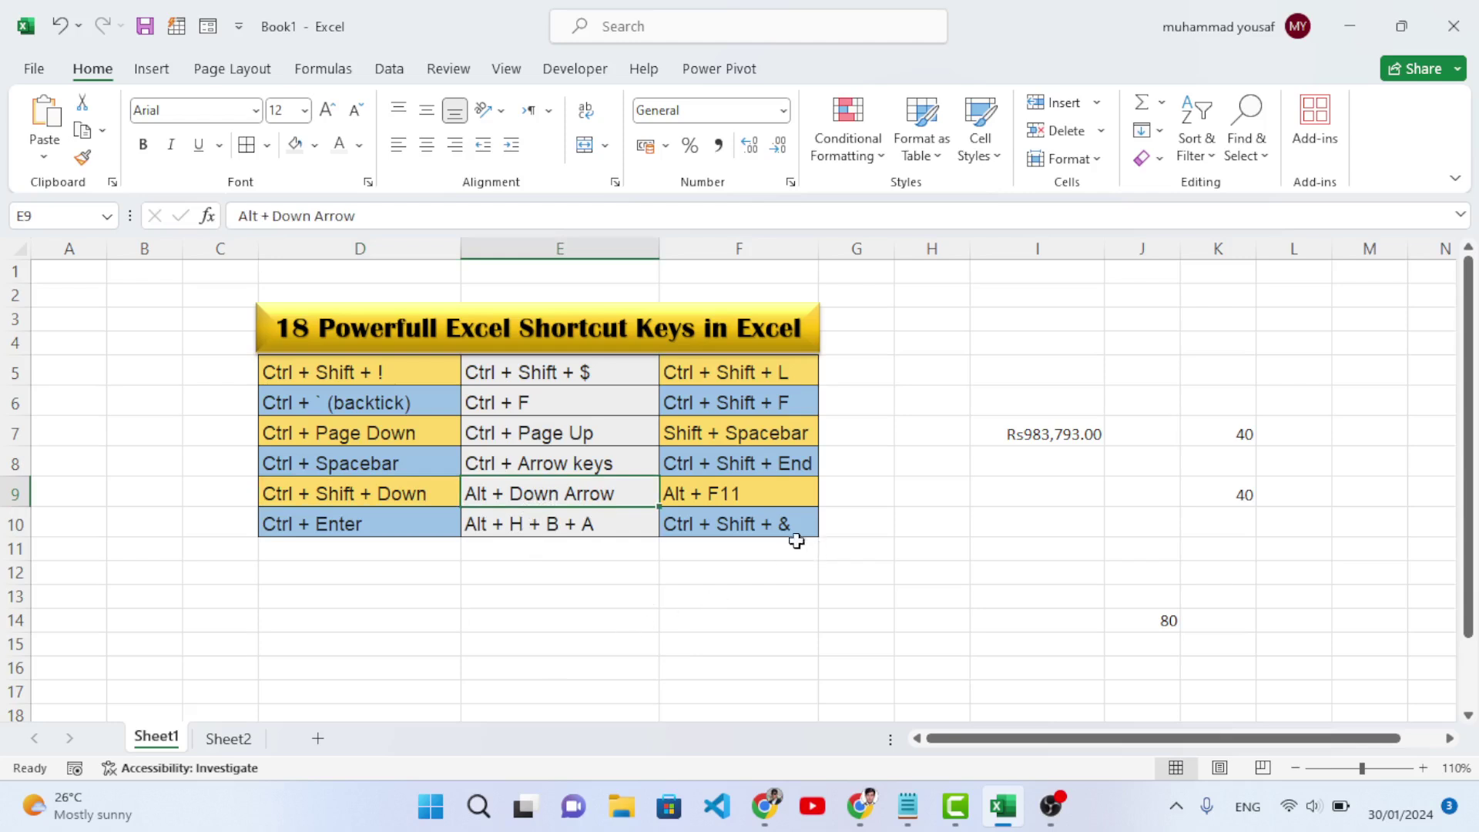
click(934, 493)
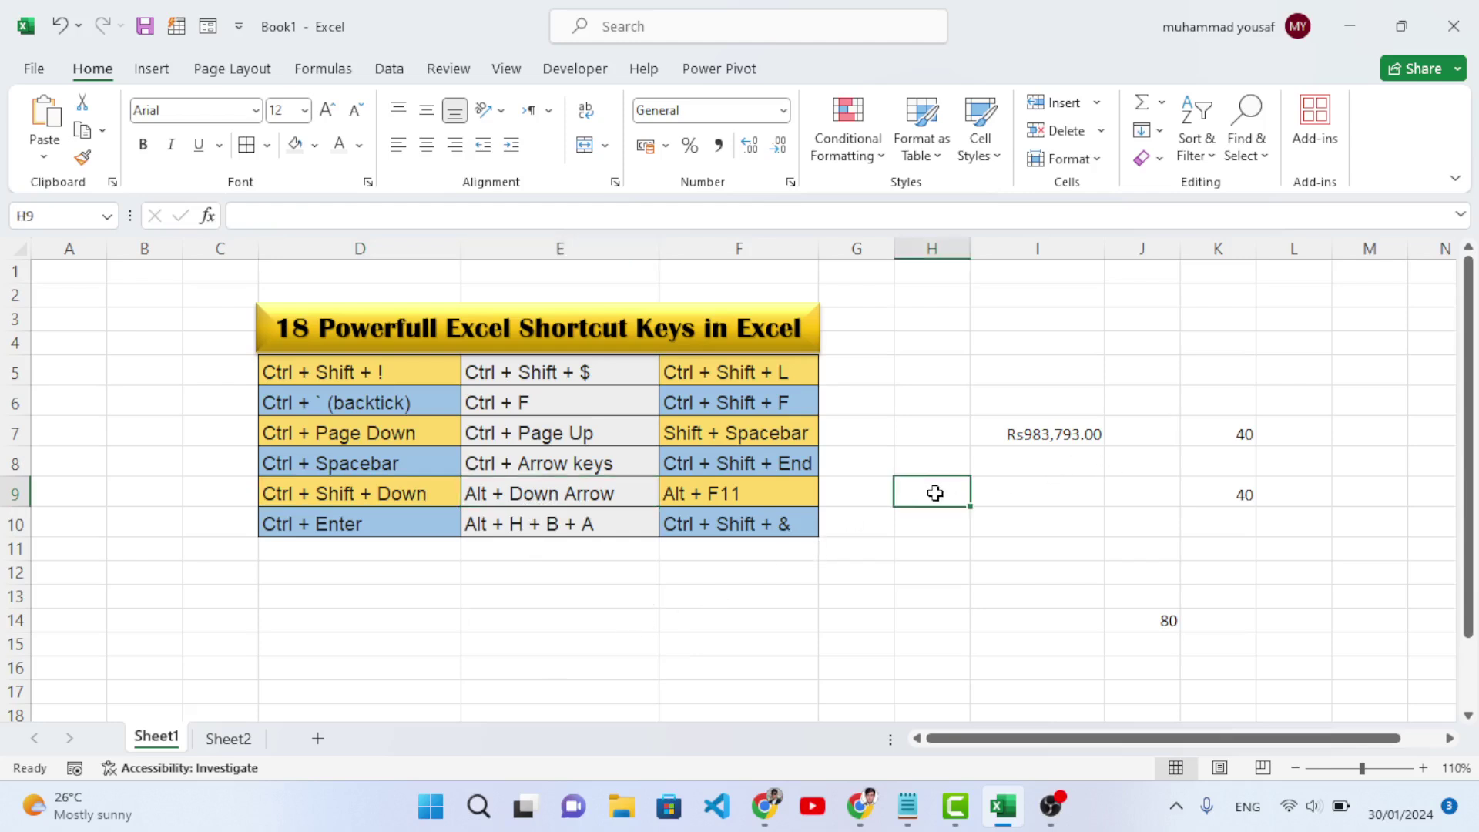
click(1015, 435)
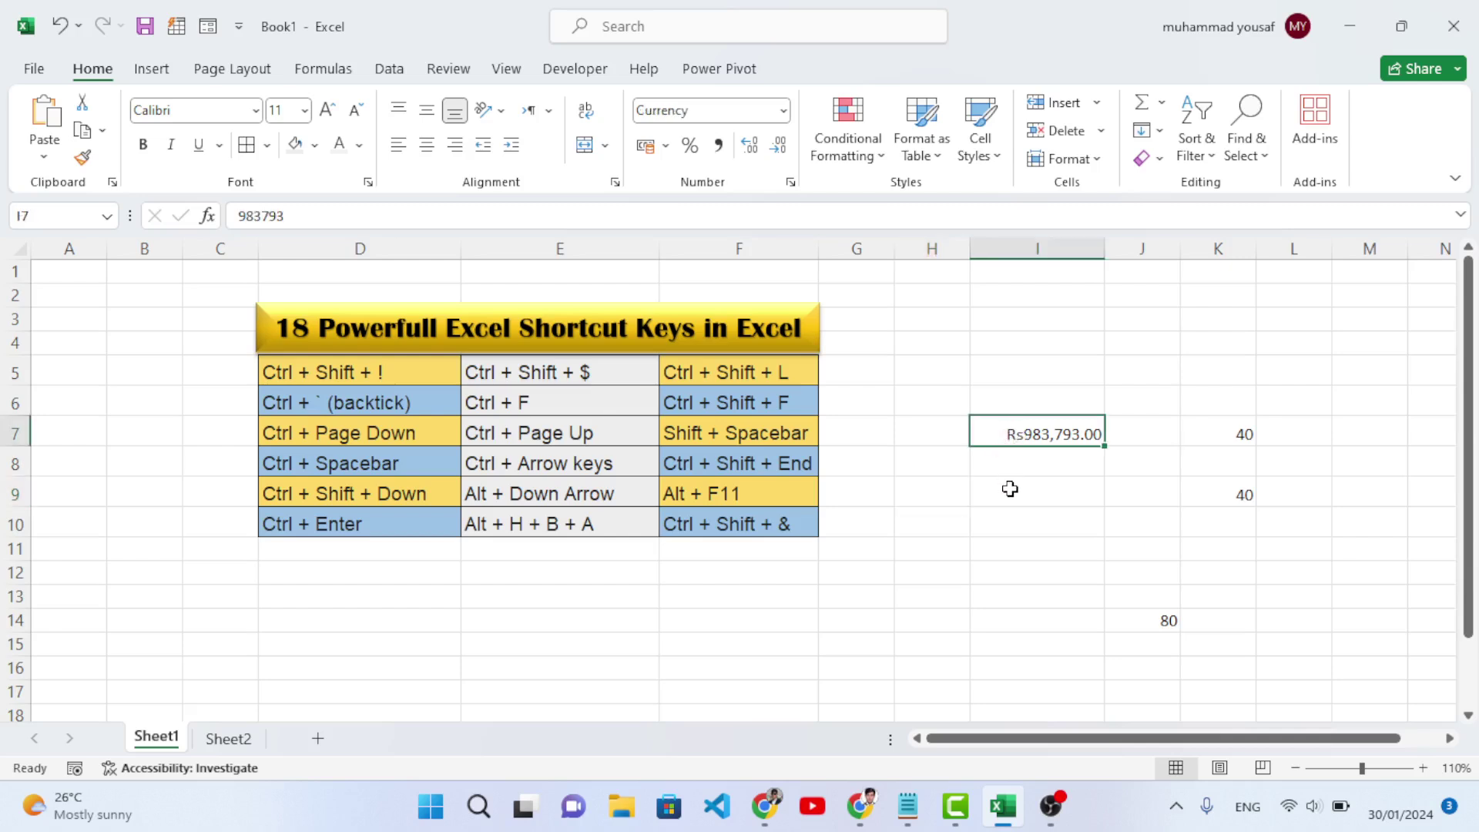
key(alt+Down)
click(724, 503)
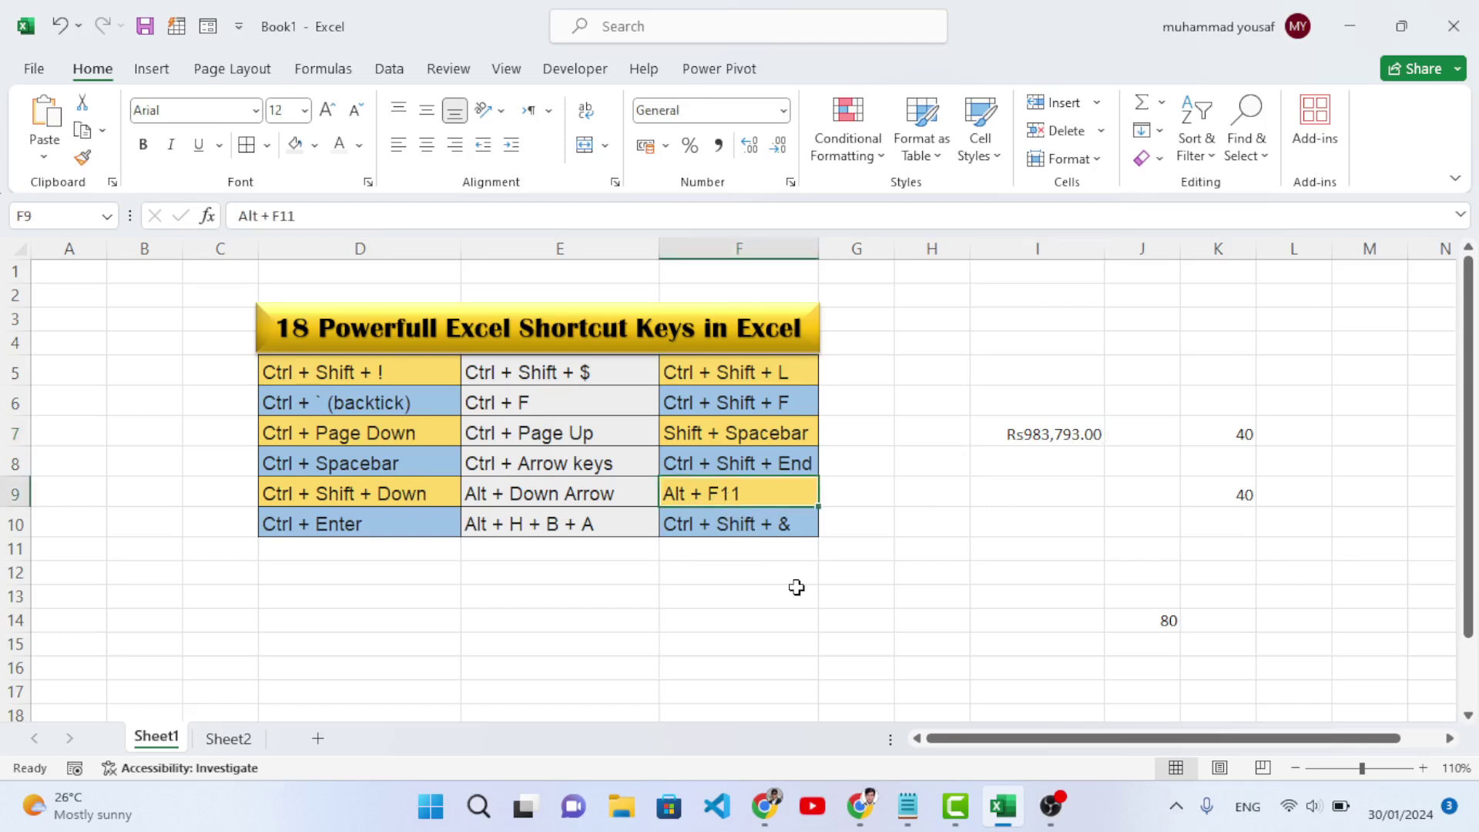
click(245, 738)
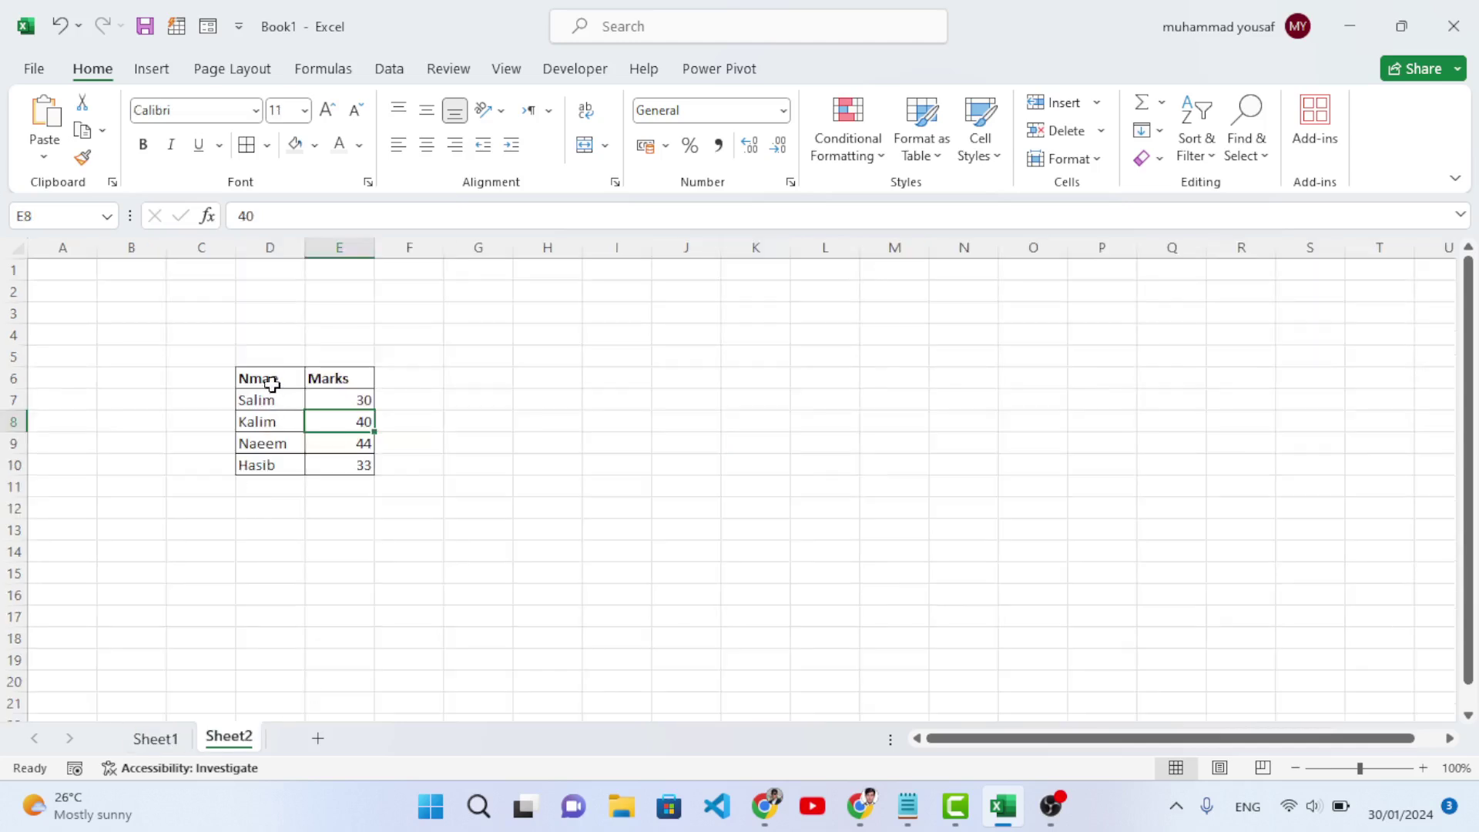
drag(272, 384, 371, 464)
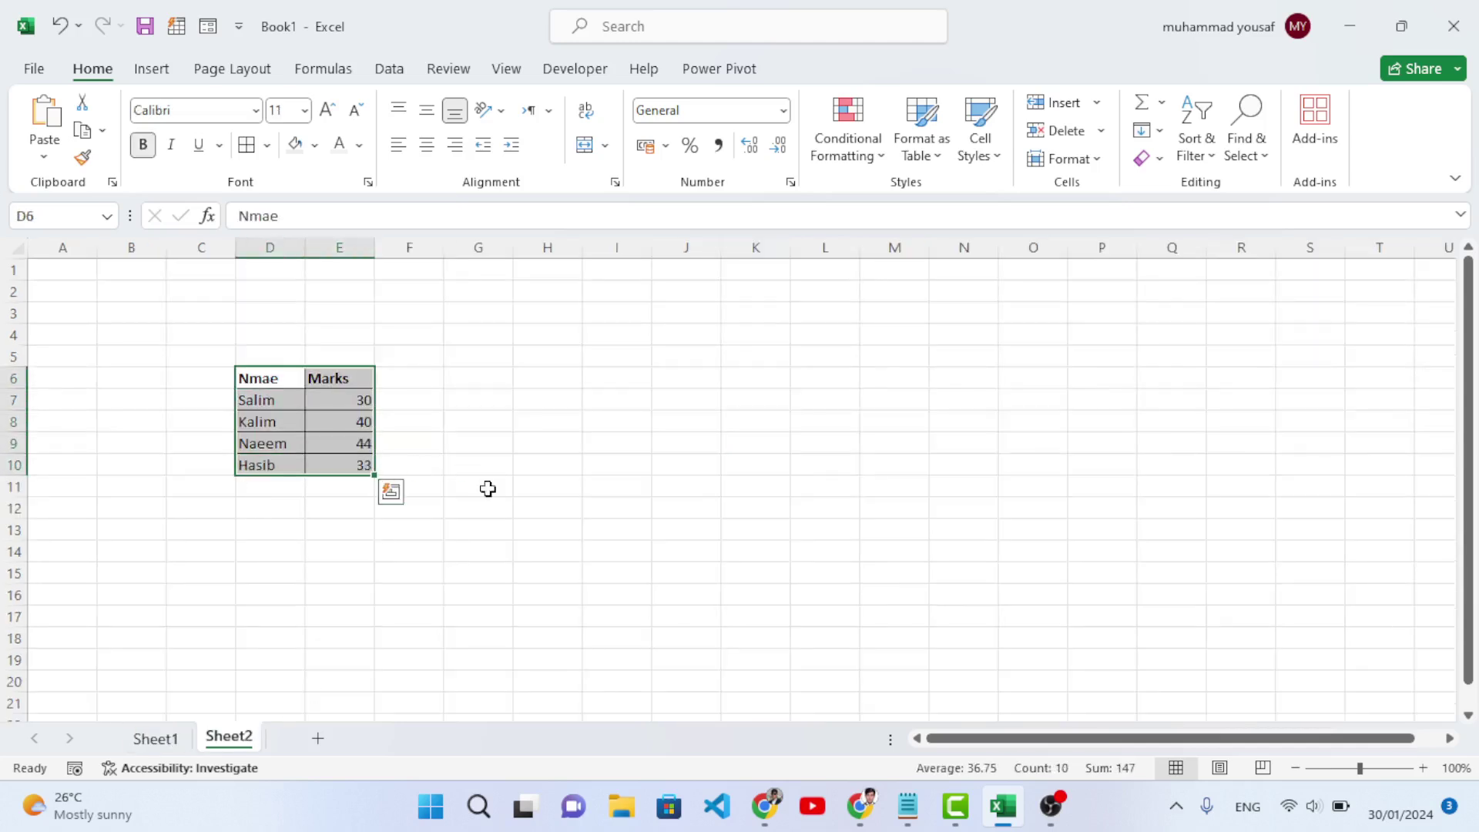
click(156, 738)
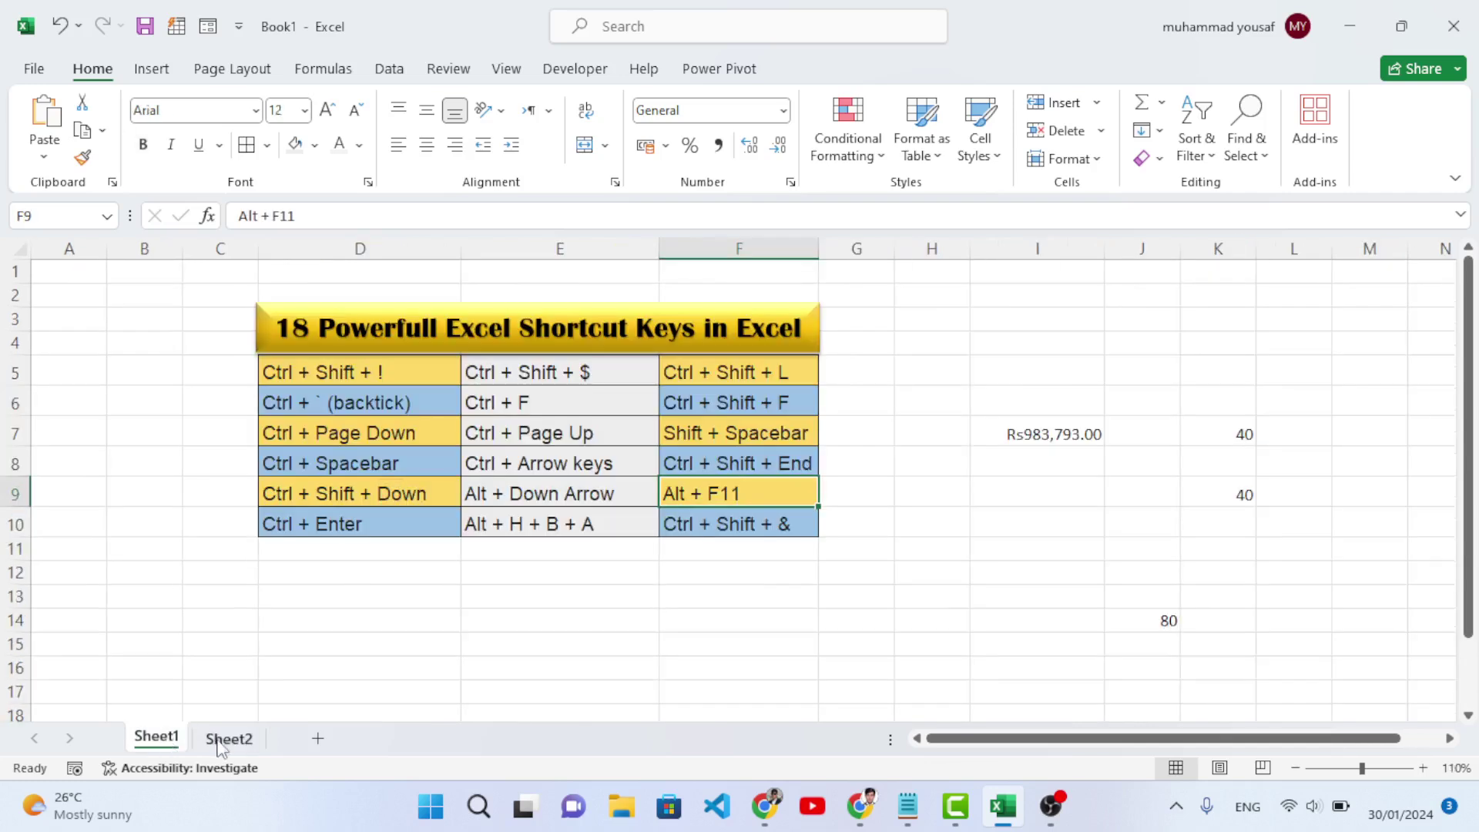
click(219, 741)
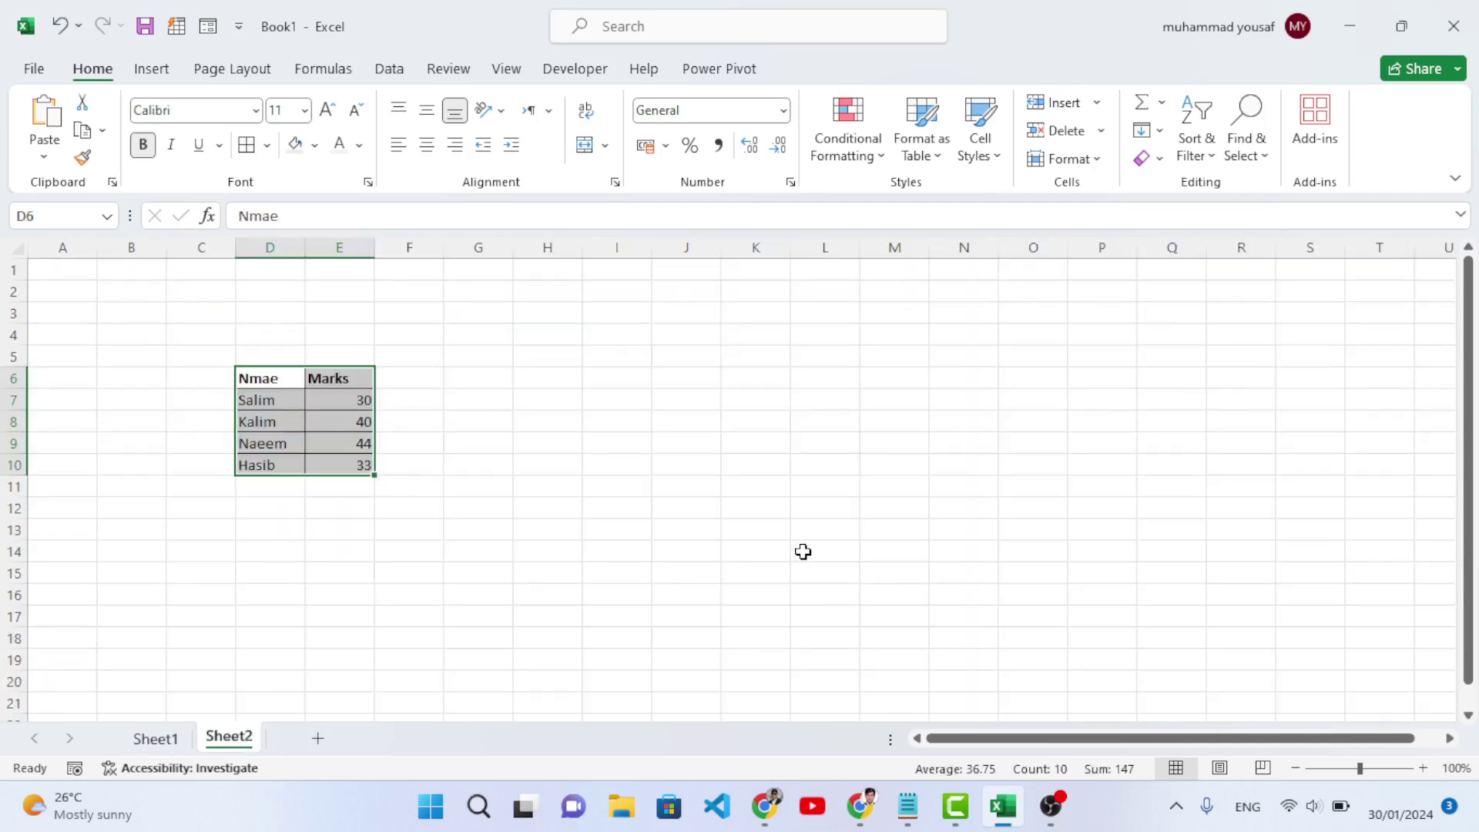
key(alt+F11)
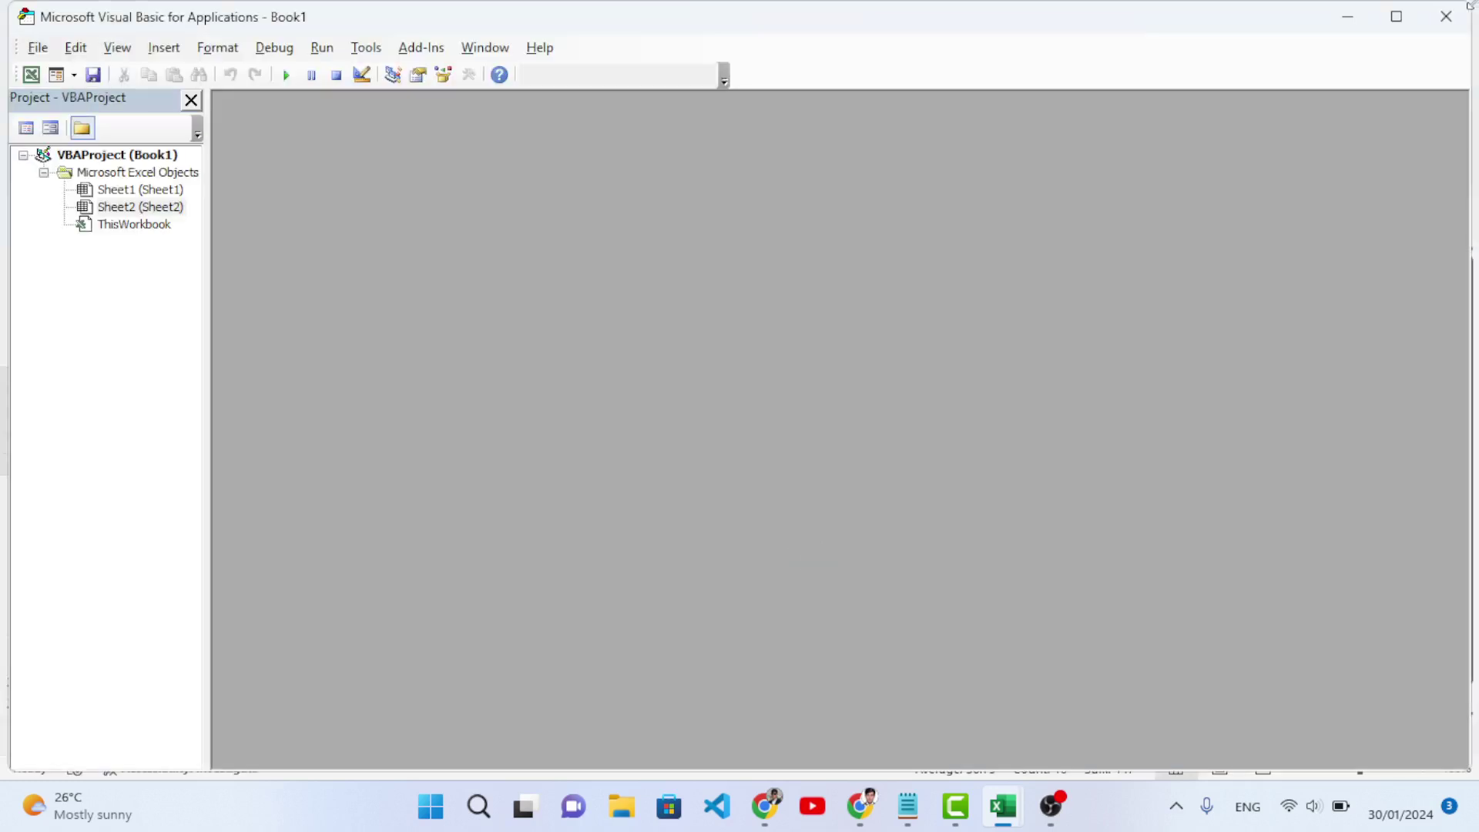
click(1443, 18)
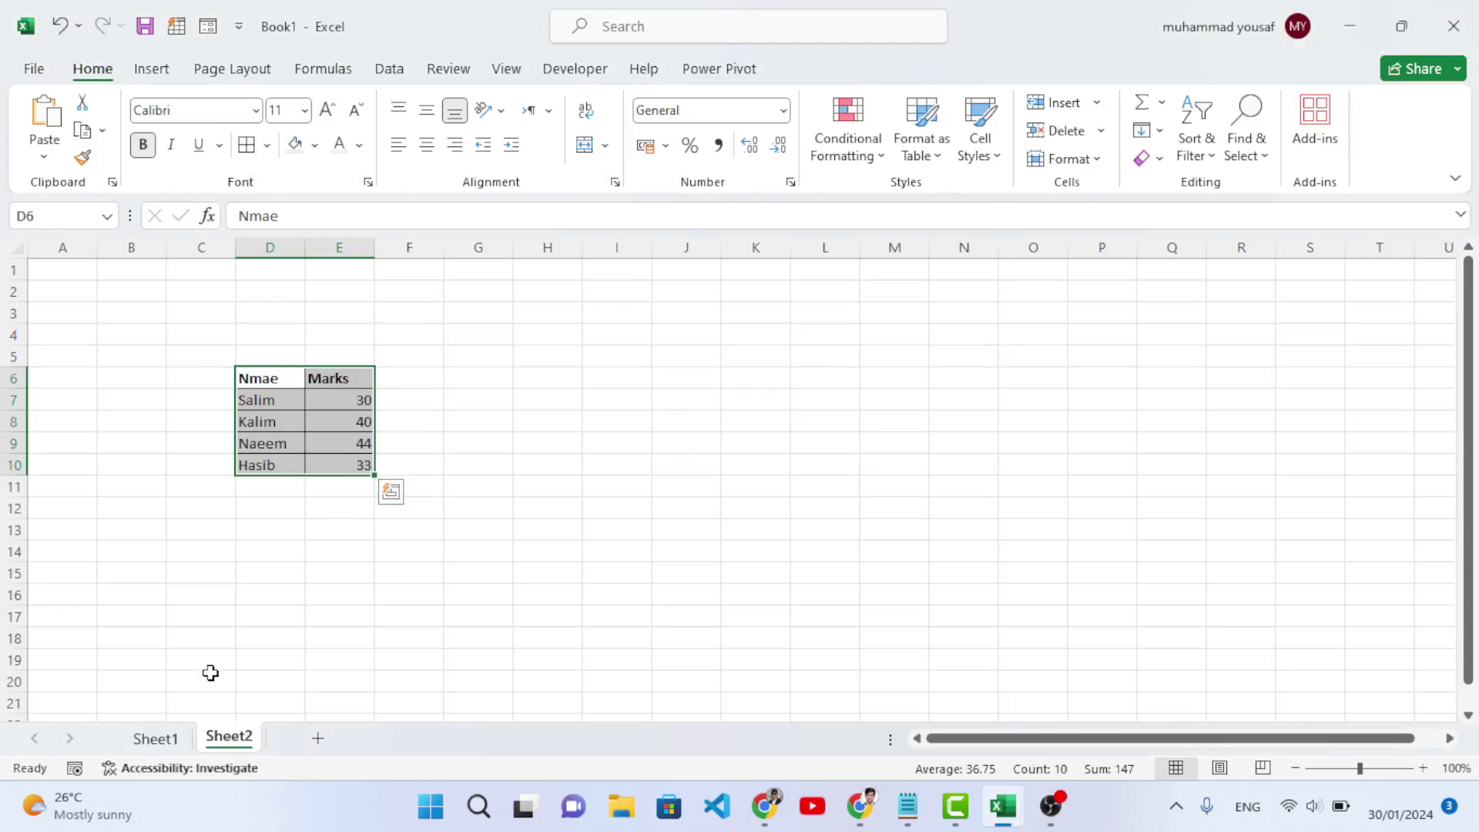
click(158, 738)
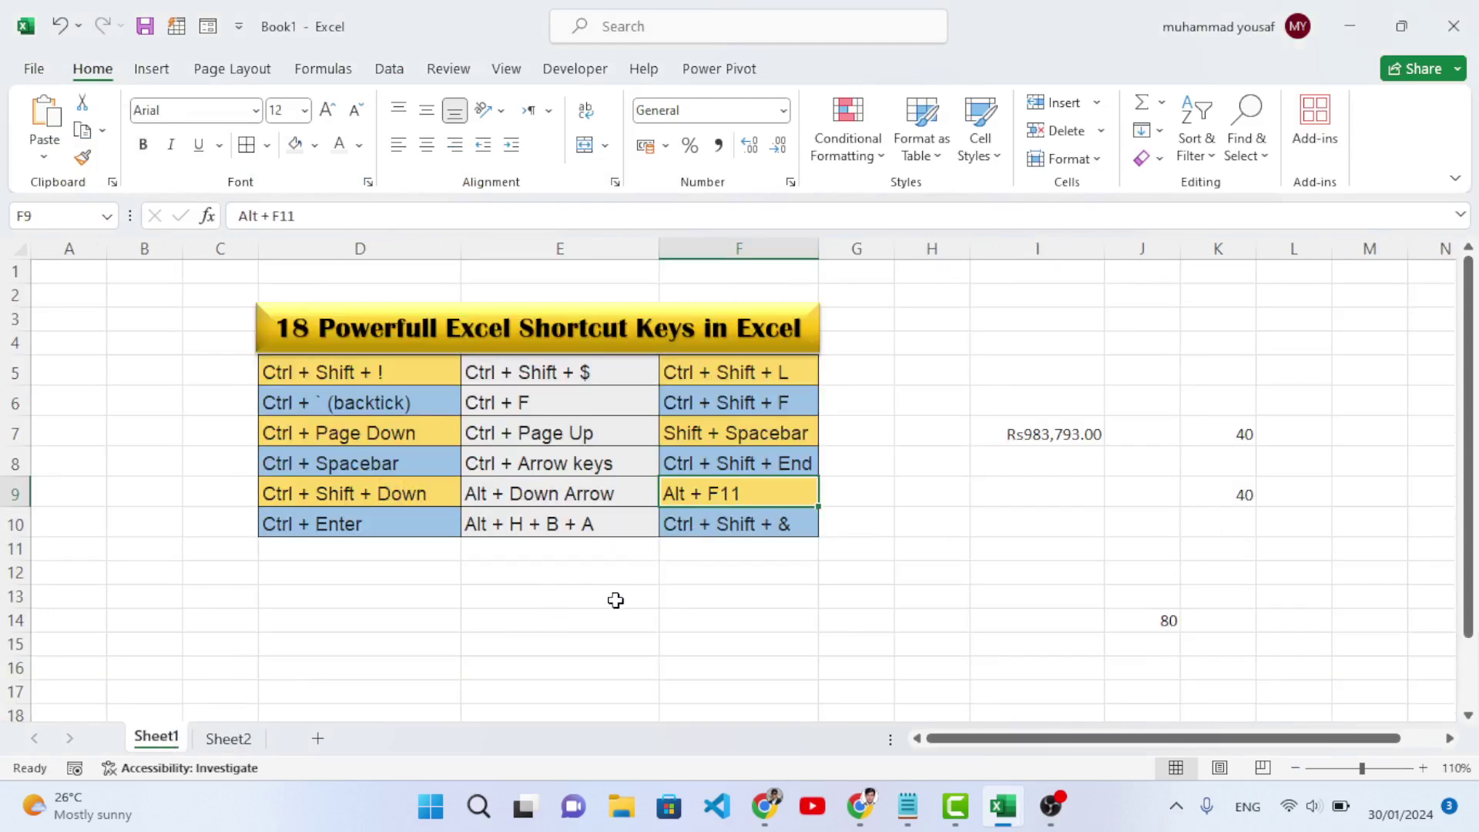
click(231, 739)
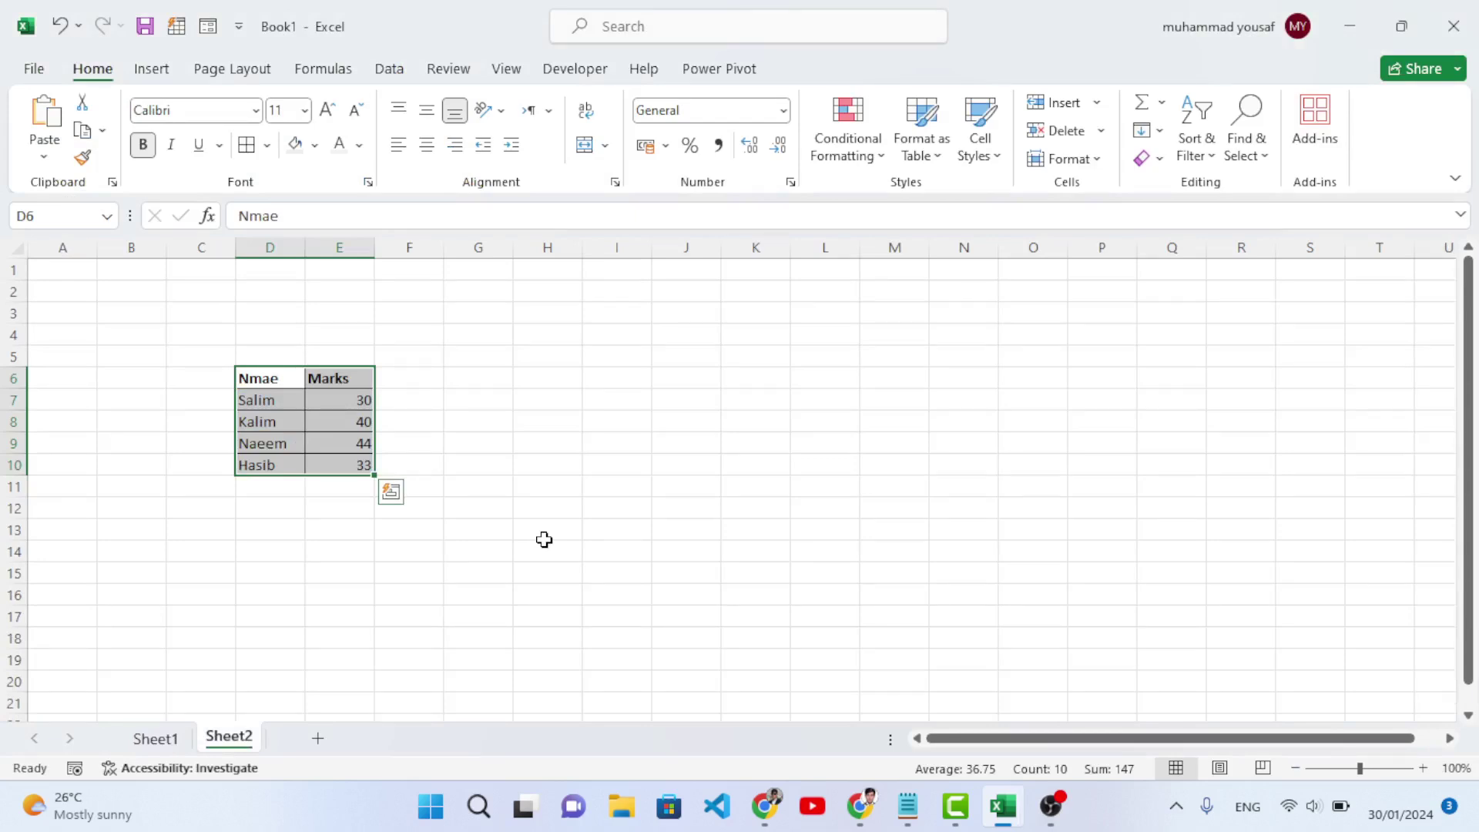
key(alt+F11)
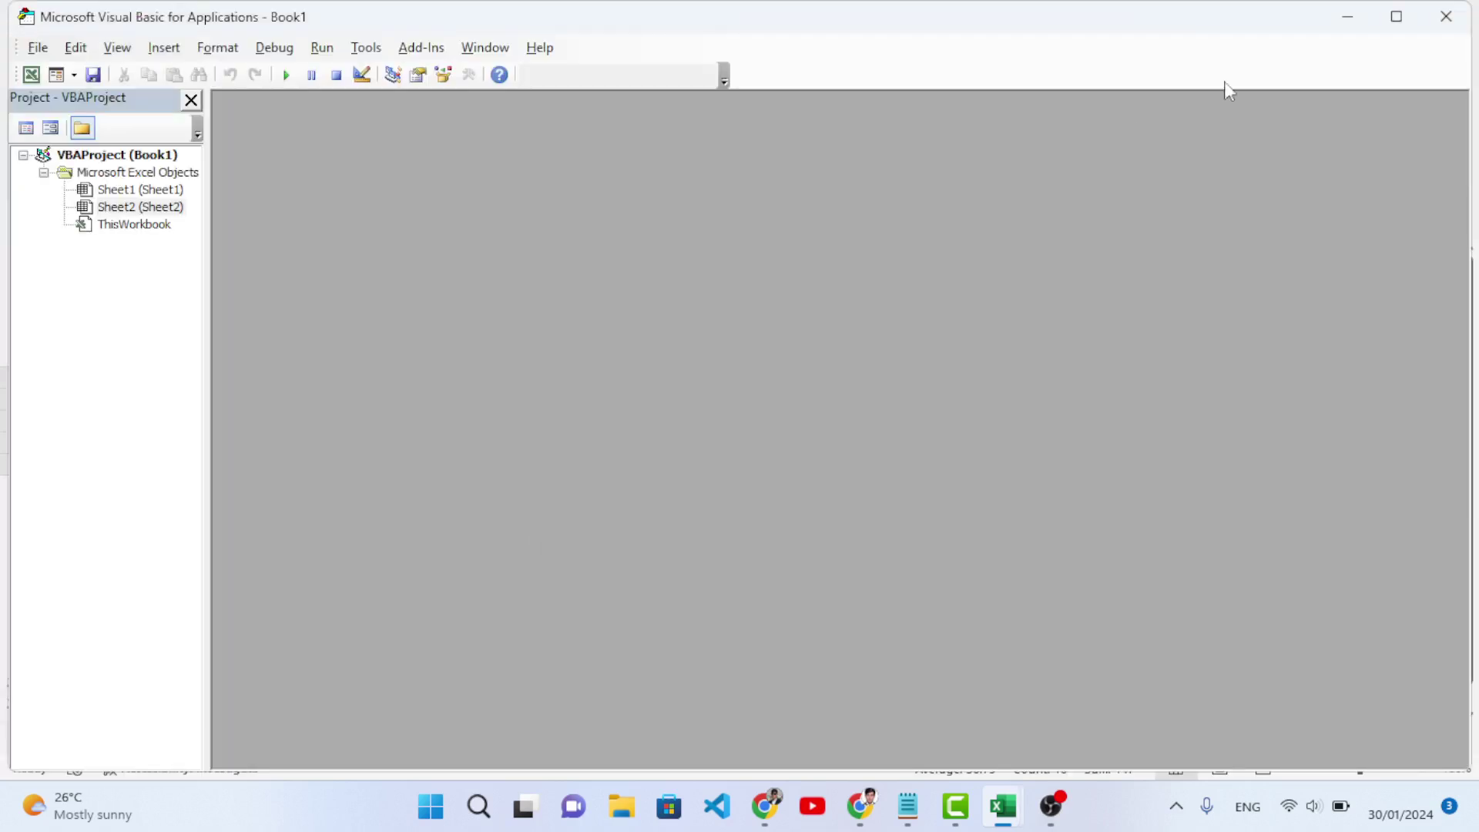
click(1446, 16)
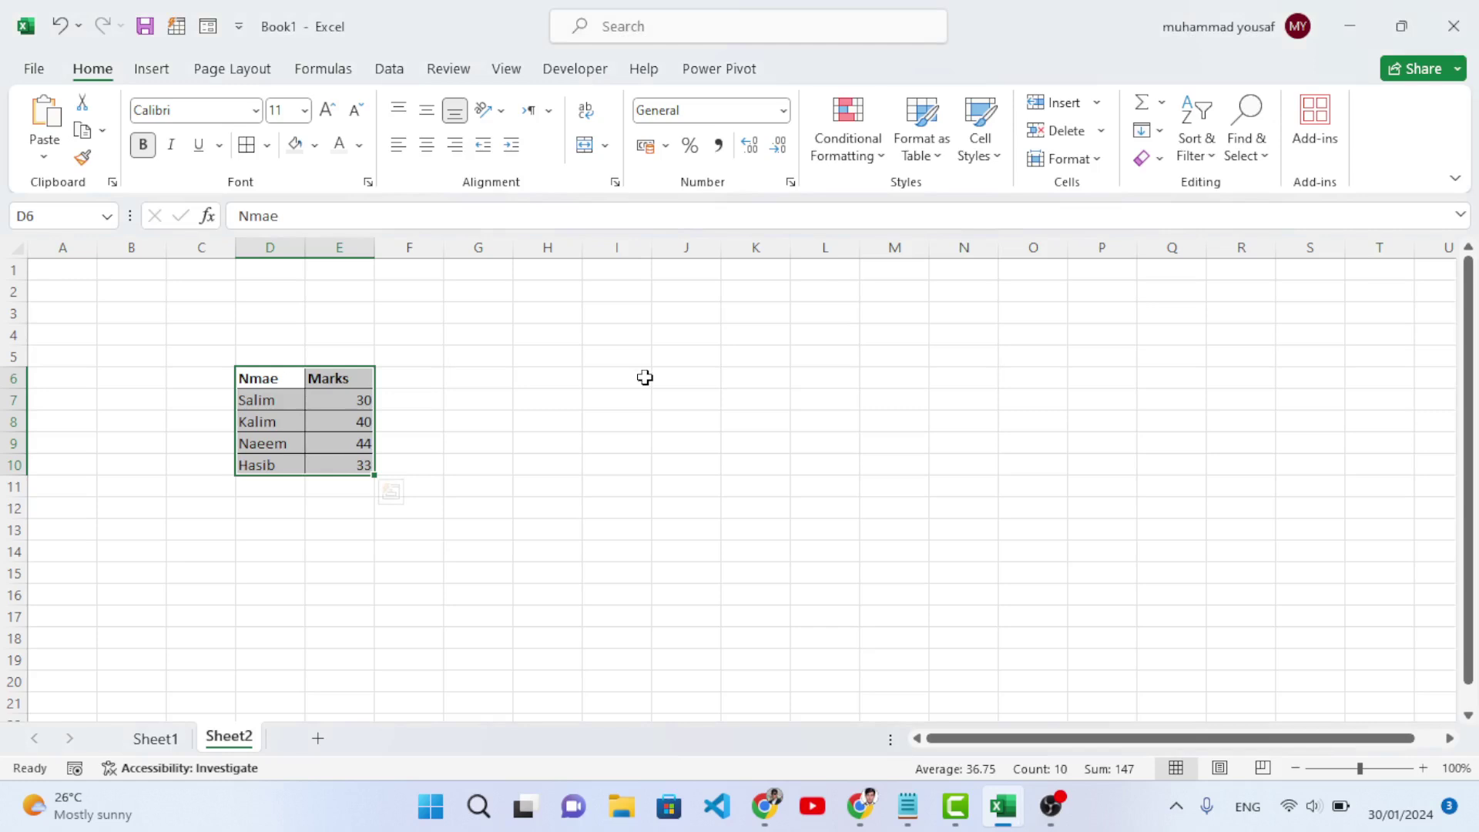
Create a Chart1 chart sheet of the student marks with F11
key(F11)
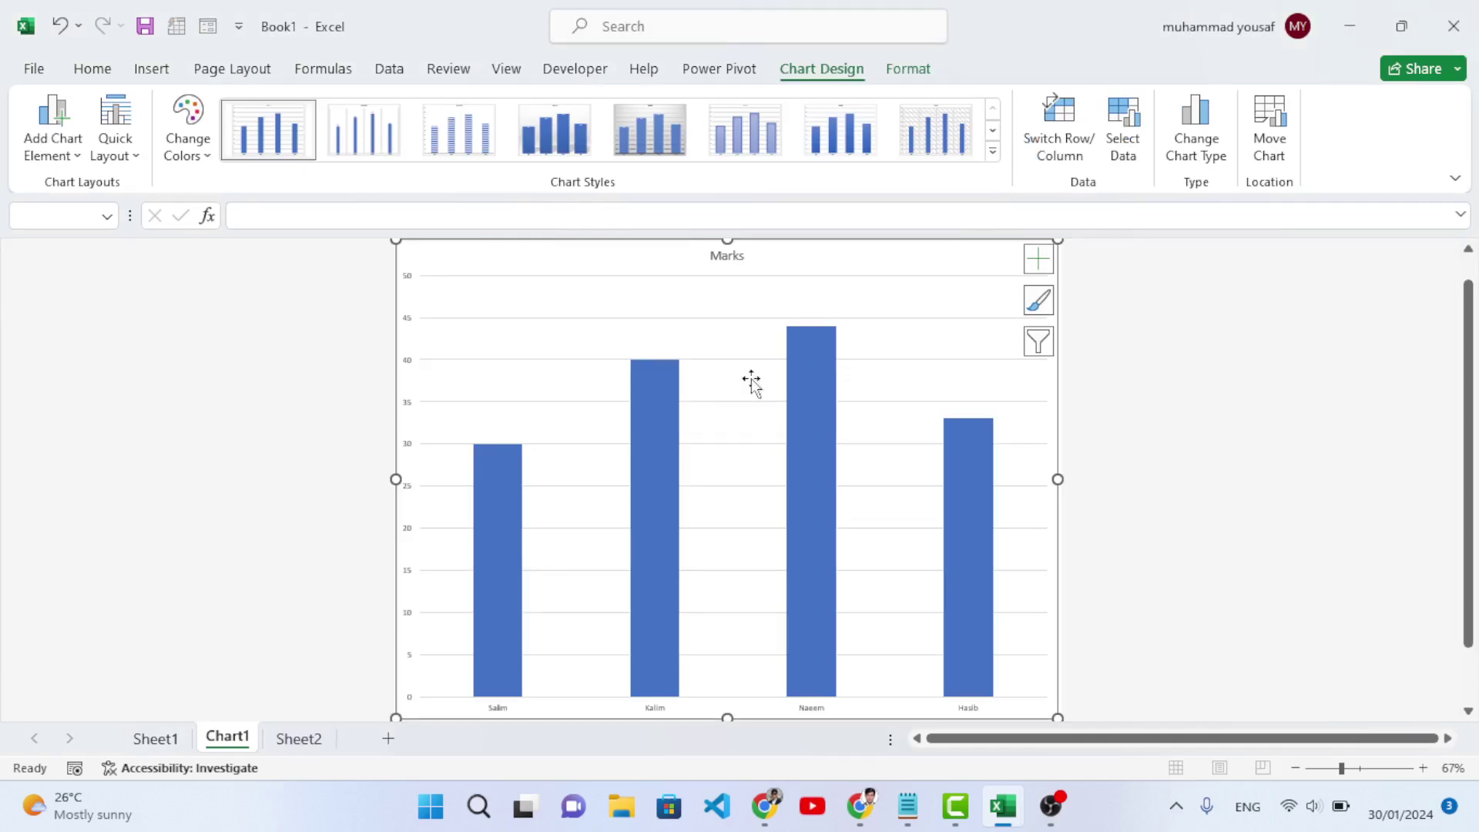
scroll(747, 432, down, 1)
scroll(750, 439, up, 1)
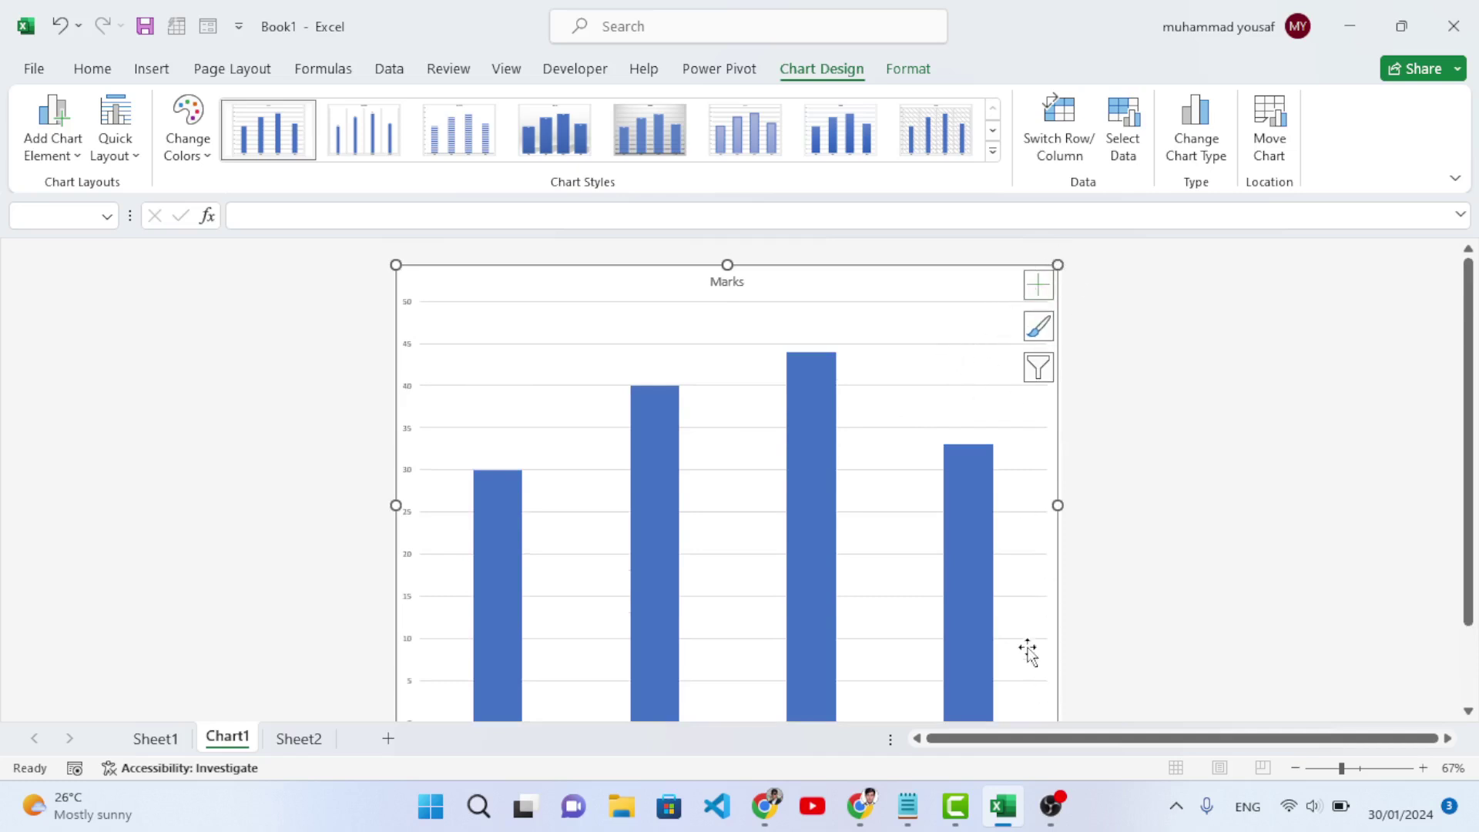
scroll(1028, 646, down, 1)
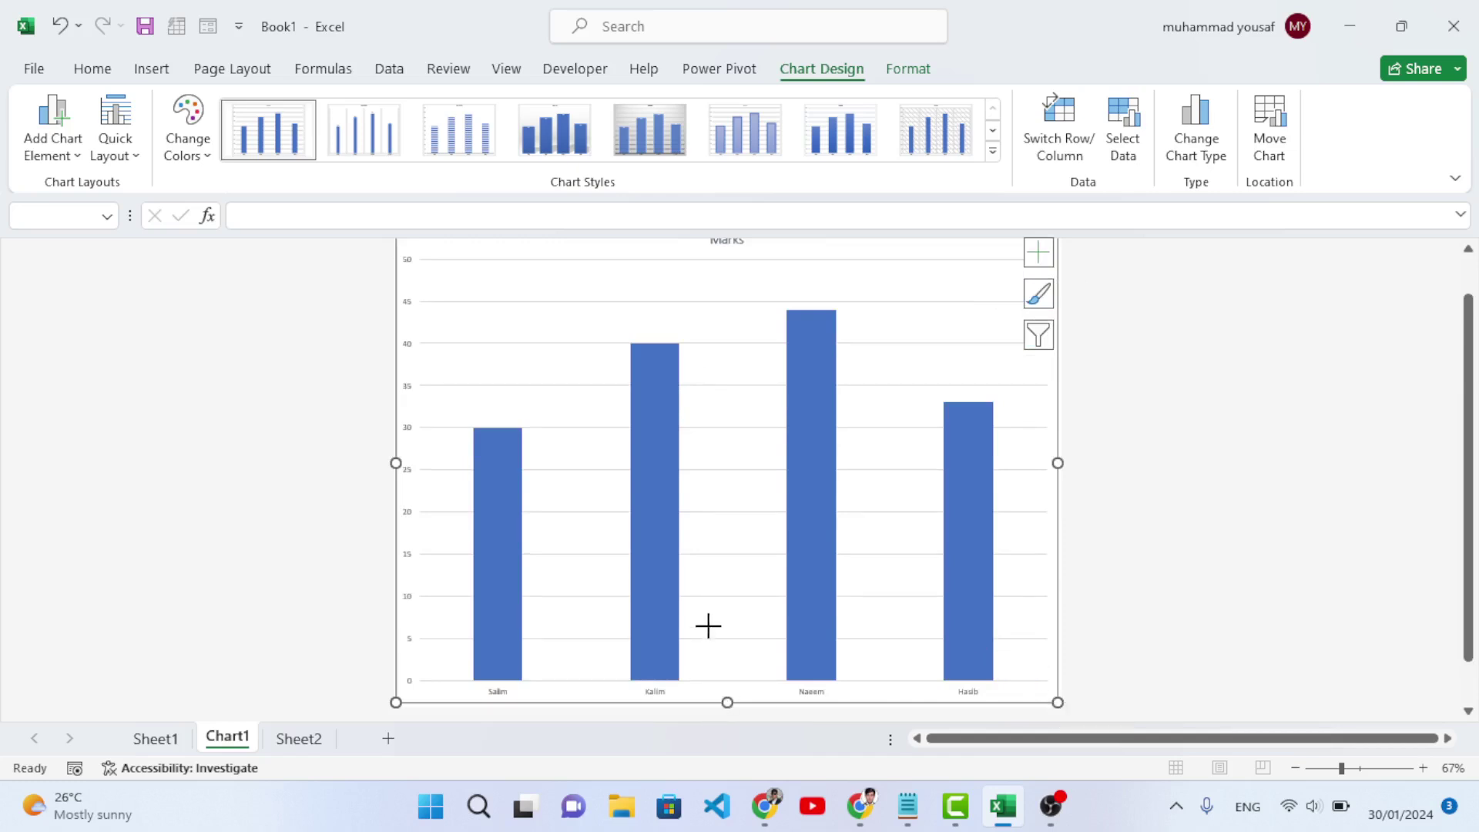
scroll(824, 587, up, 1)
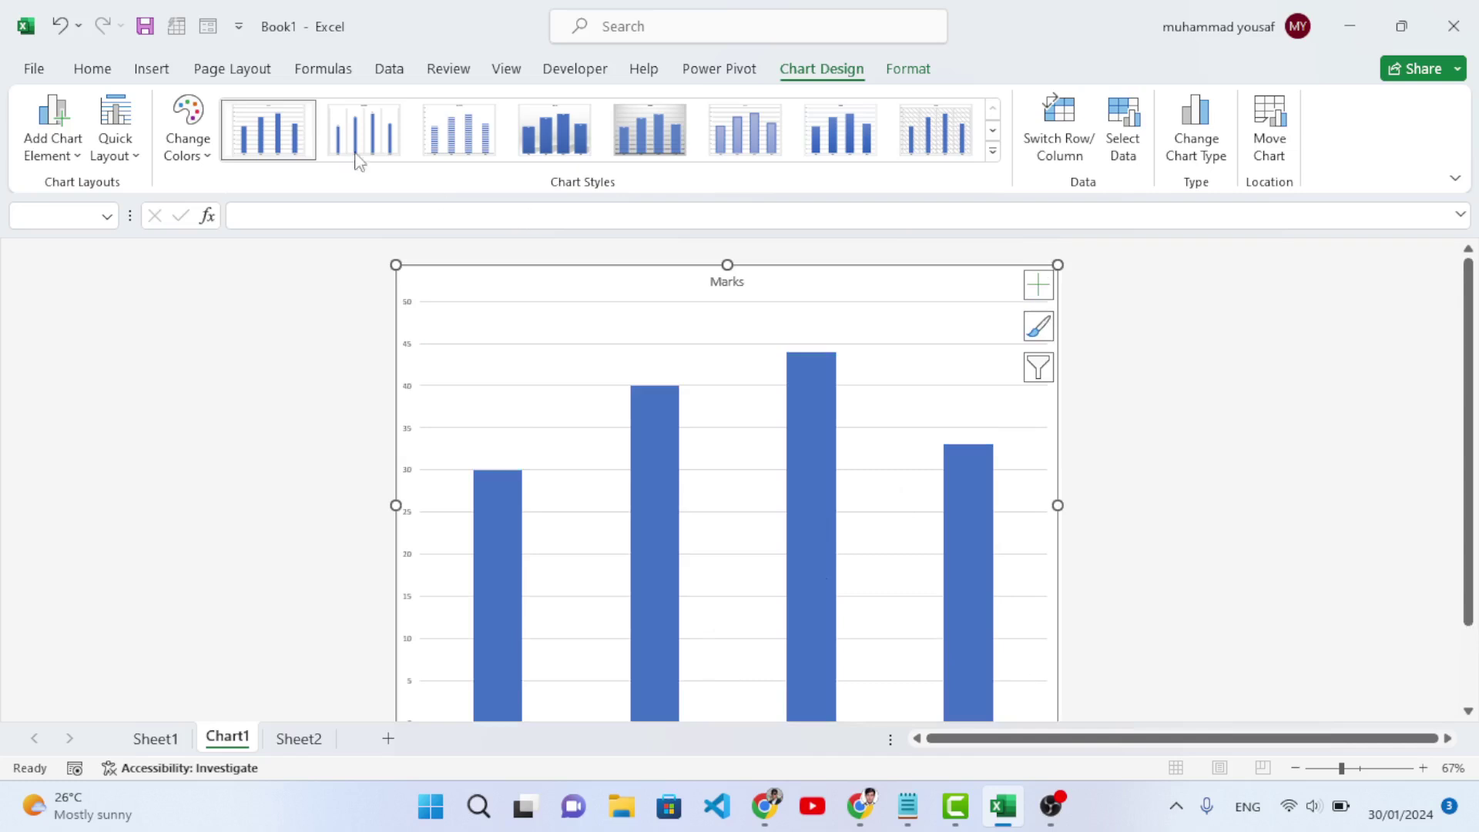
Apply Chart Style 3 with striped bars and value labels, then return to Sheet1
click(472, 140)
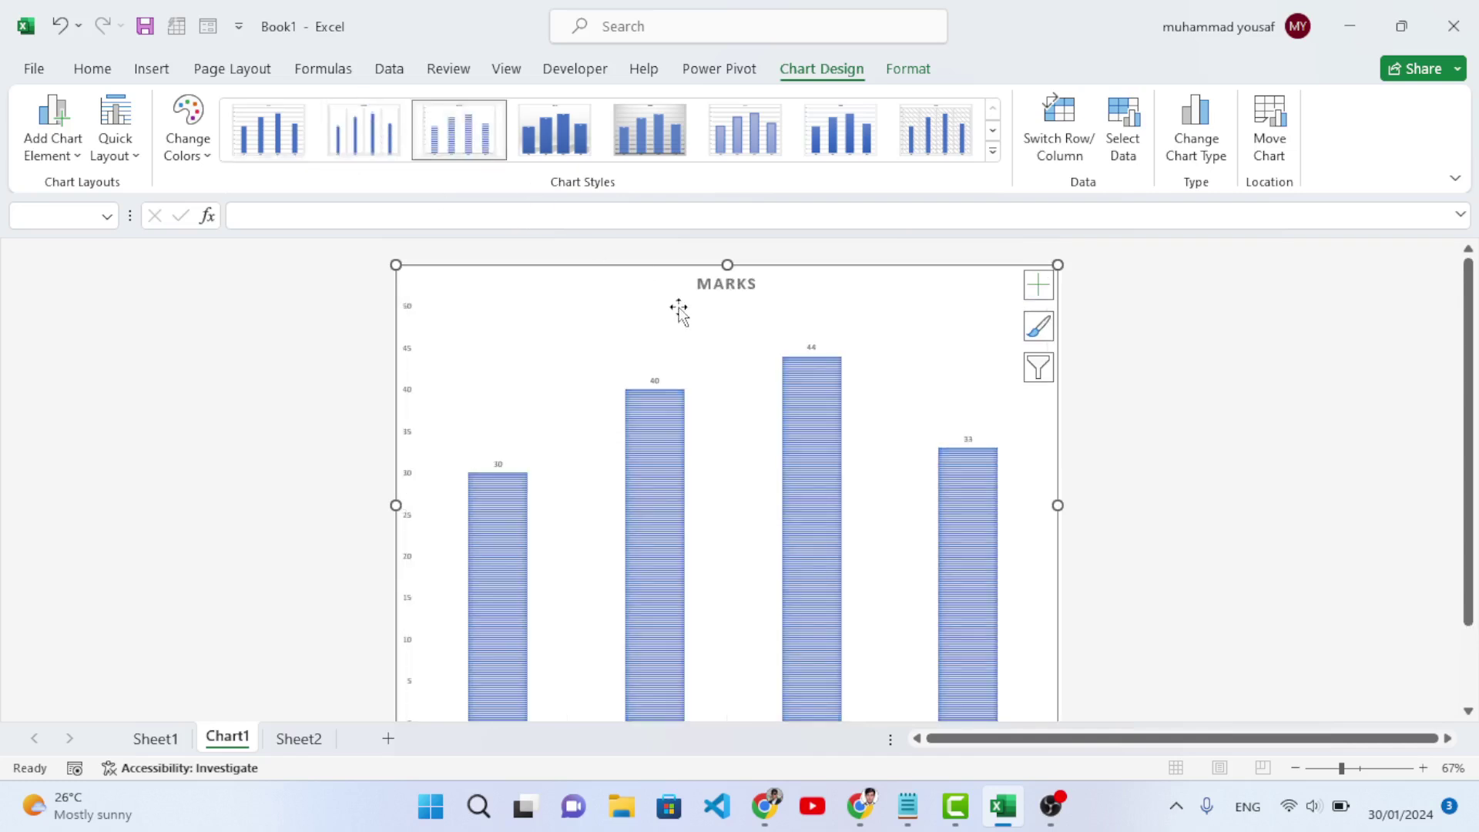
scroll(768, 355, down, 1)
scroll(759, 354, down, 1)
scroll(662, 362, up, 1)
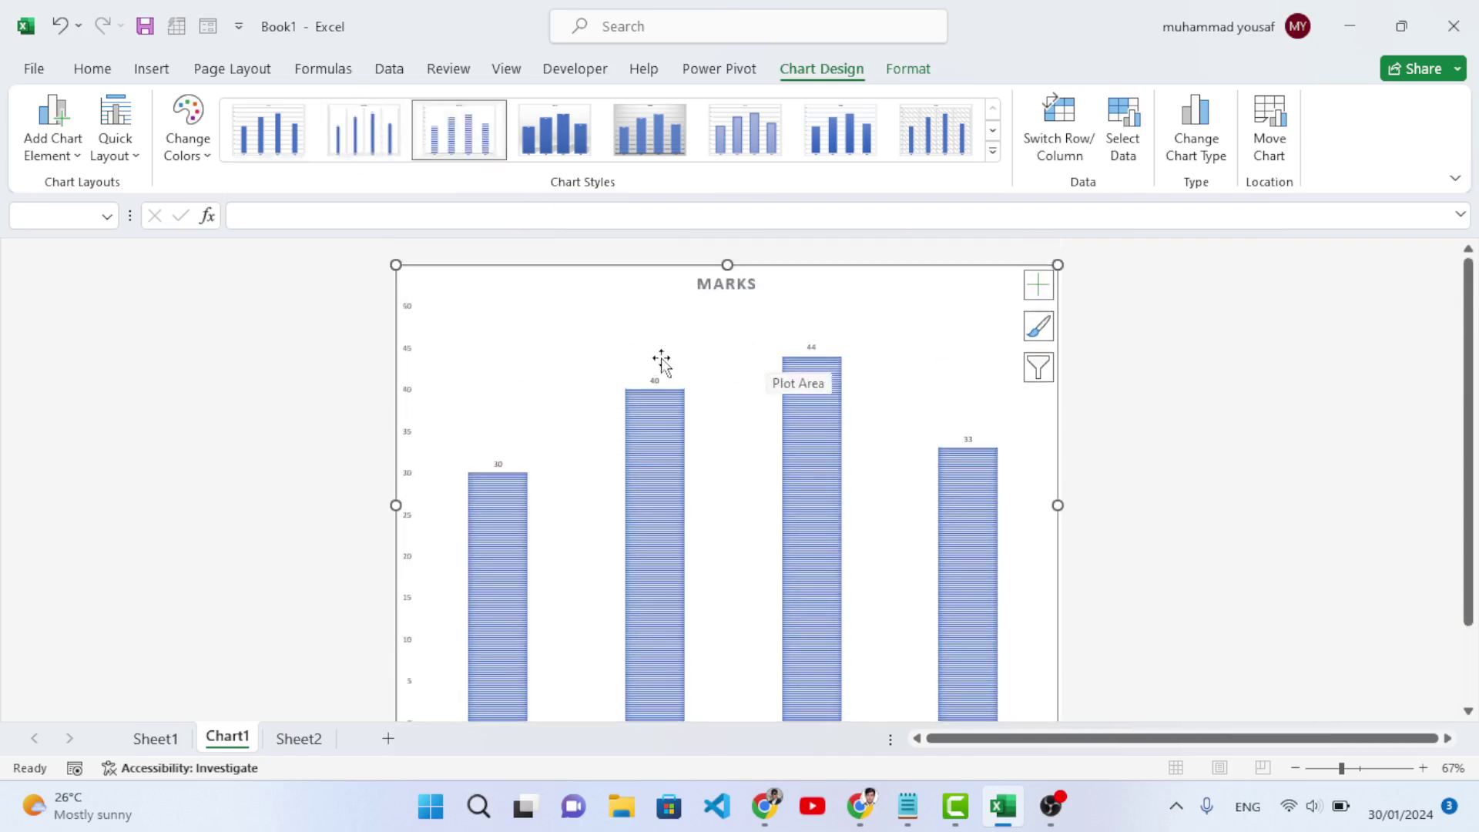
click(158, 740)
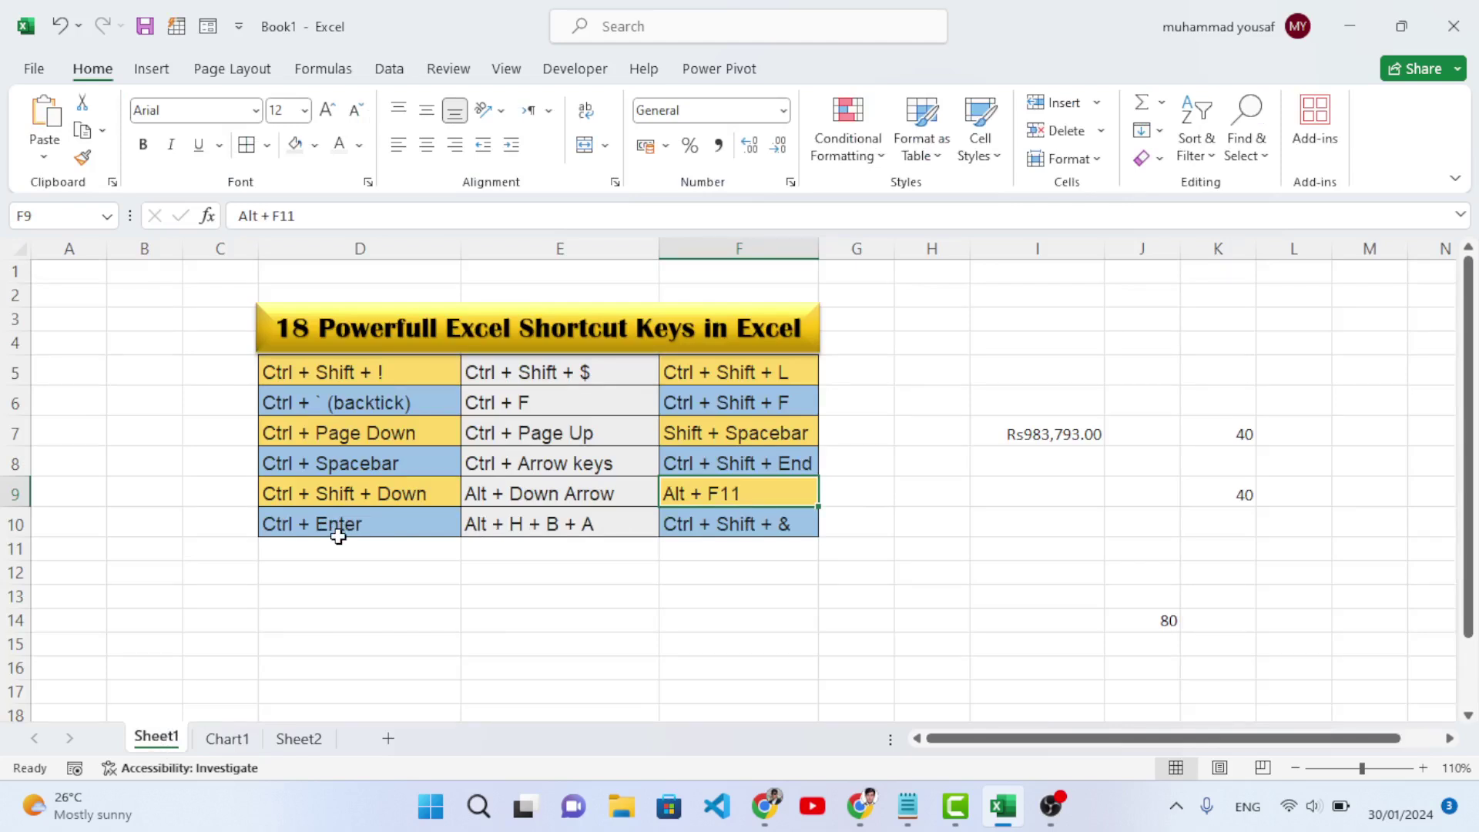
click(243, 743)
scroll(607, 463, down, 1)
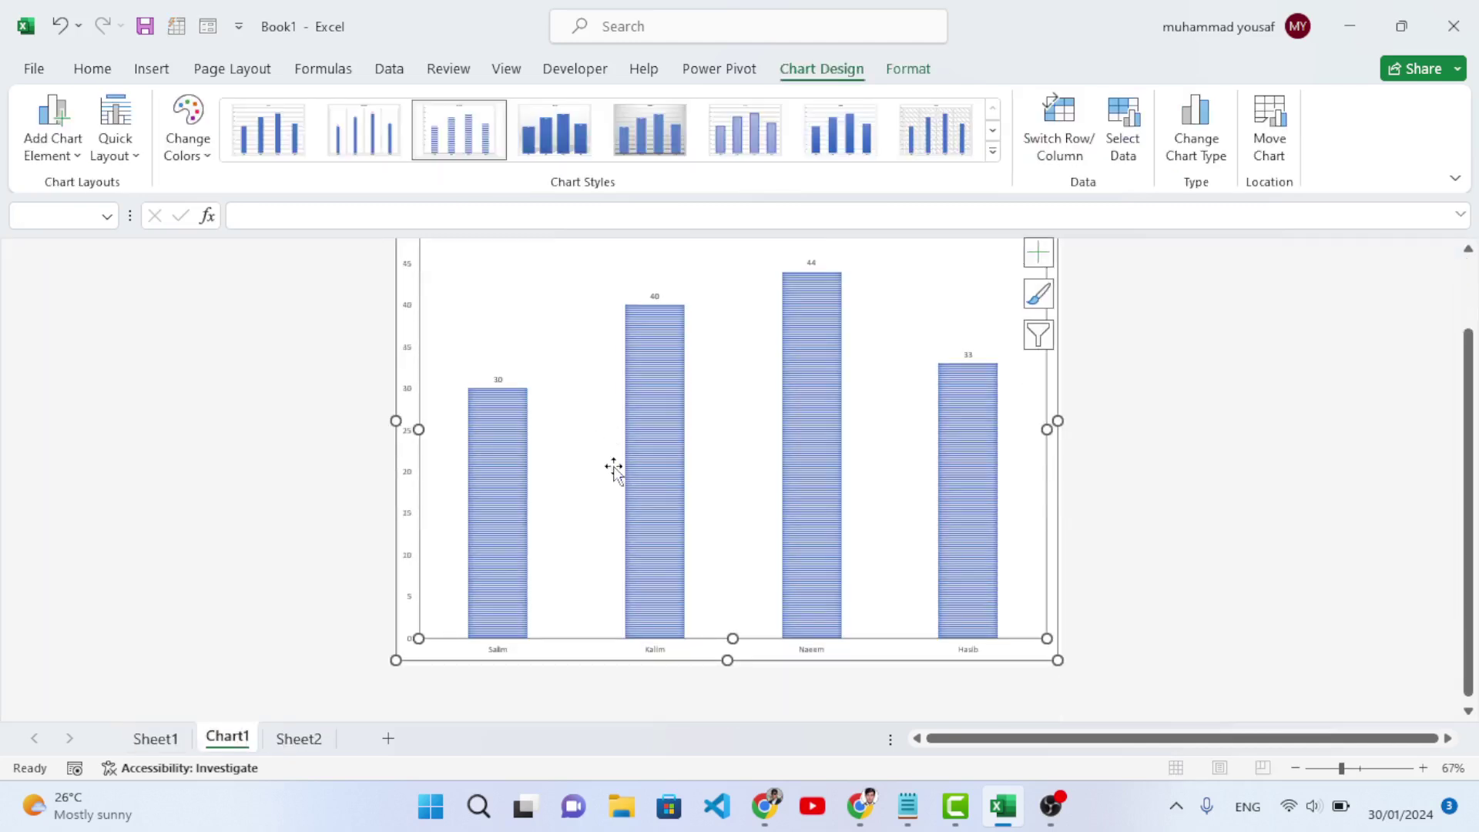
click(543, 652)
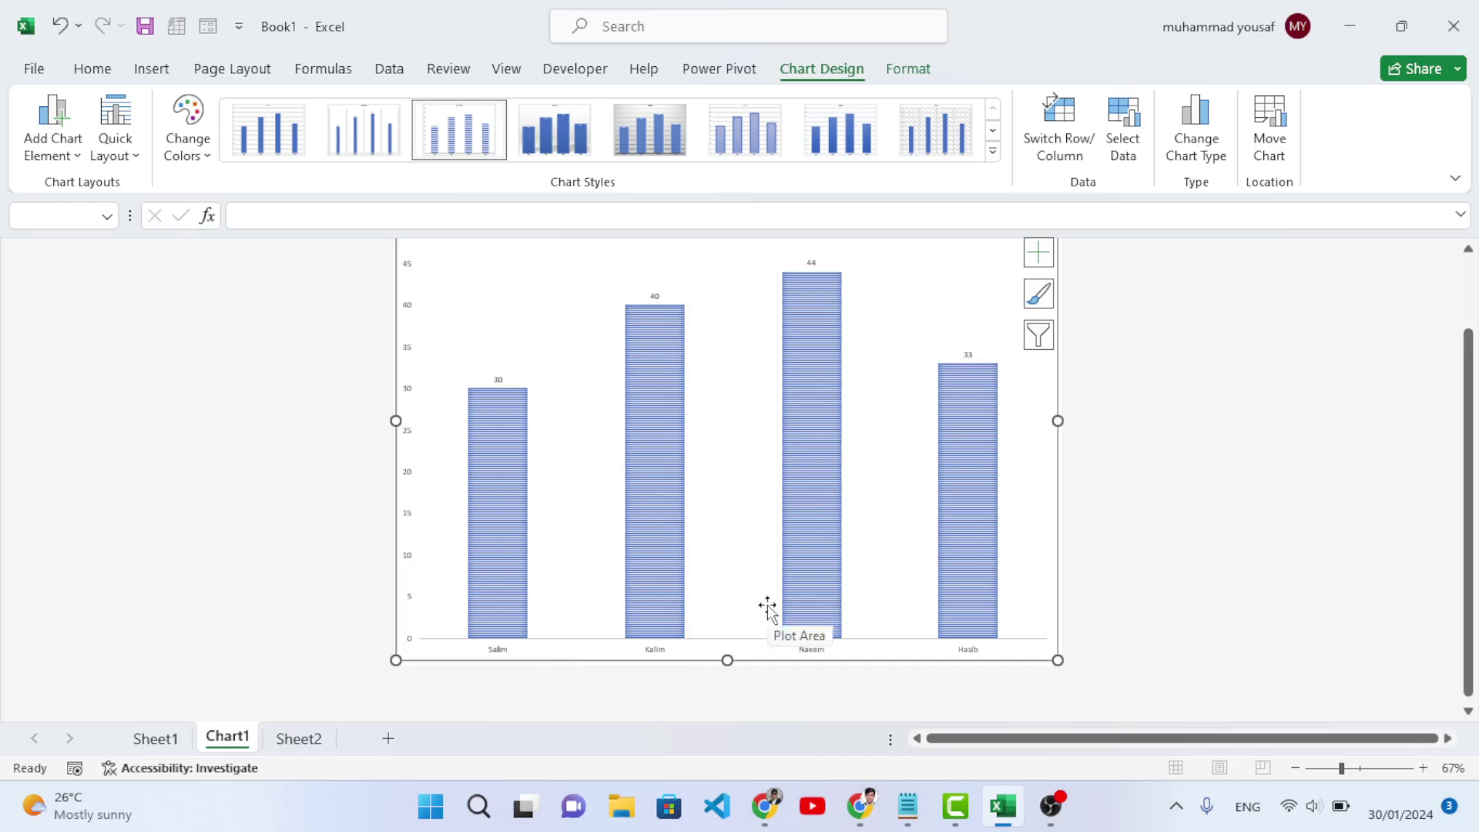
scroll(771, 609, up, 1)
scroll(791, 608, up, 1)
scroll(791, 609, down, 1)
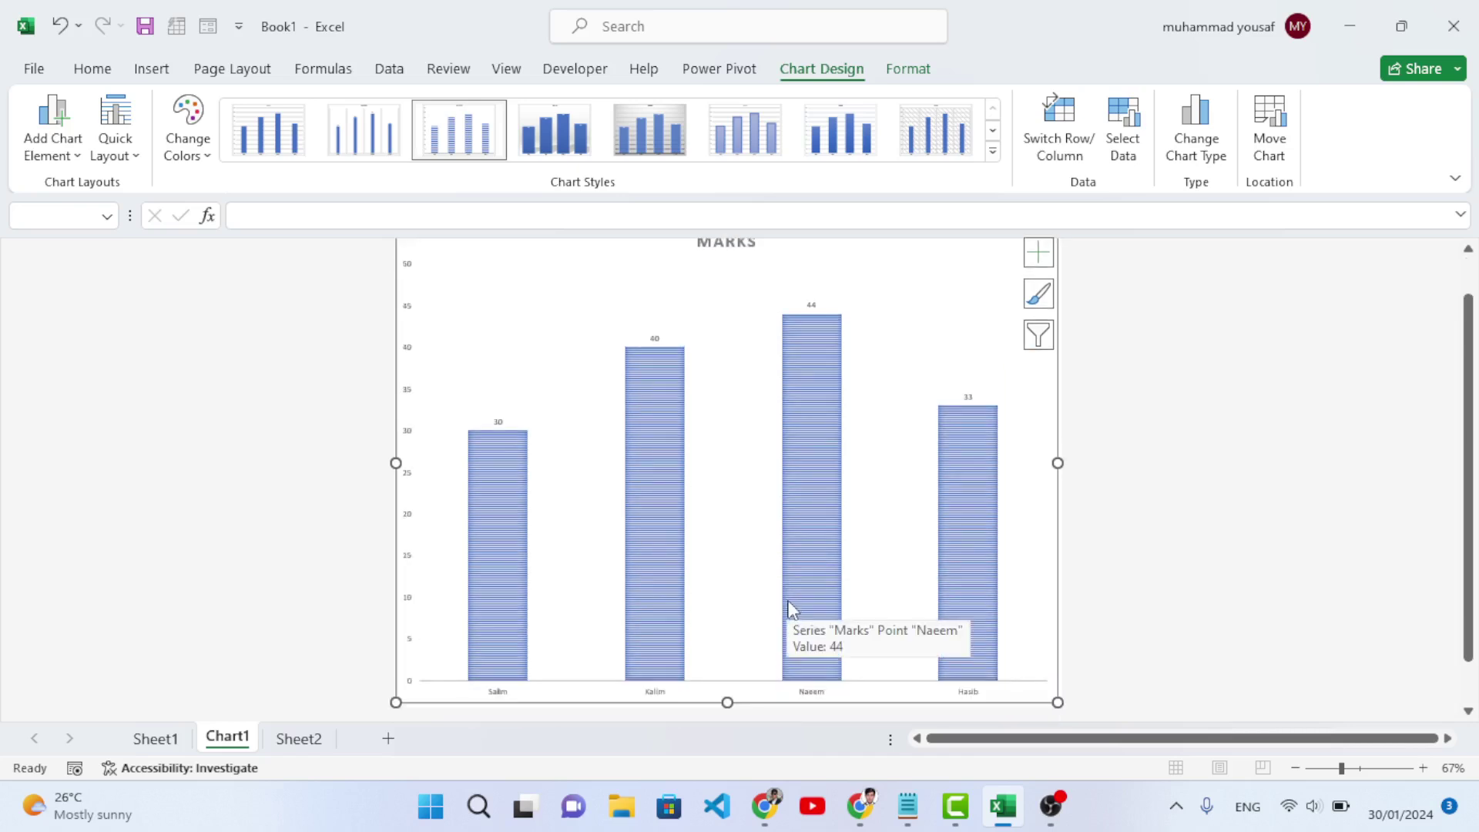
click(1019, 597)
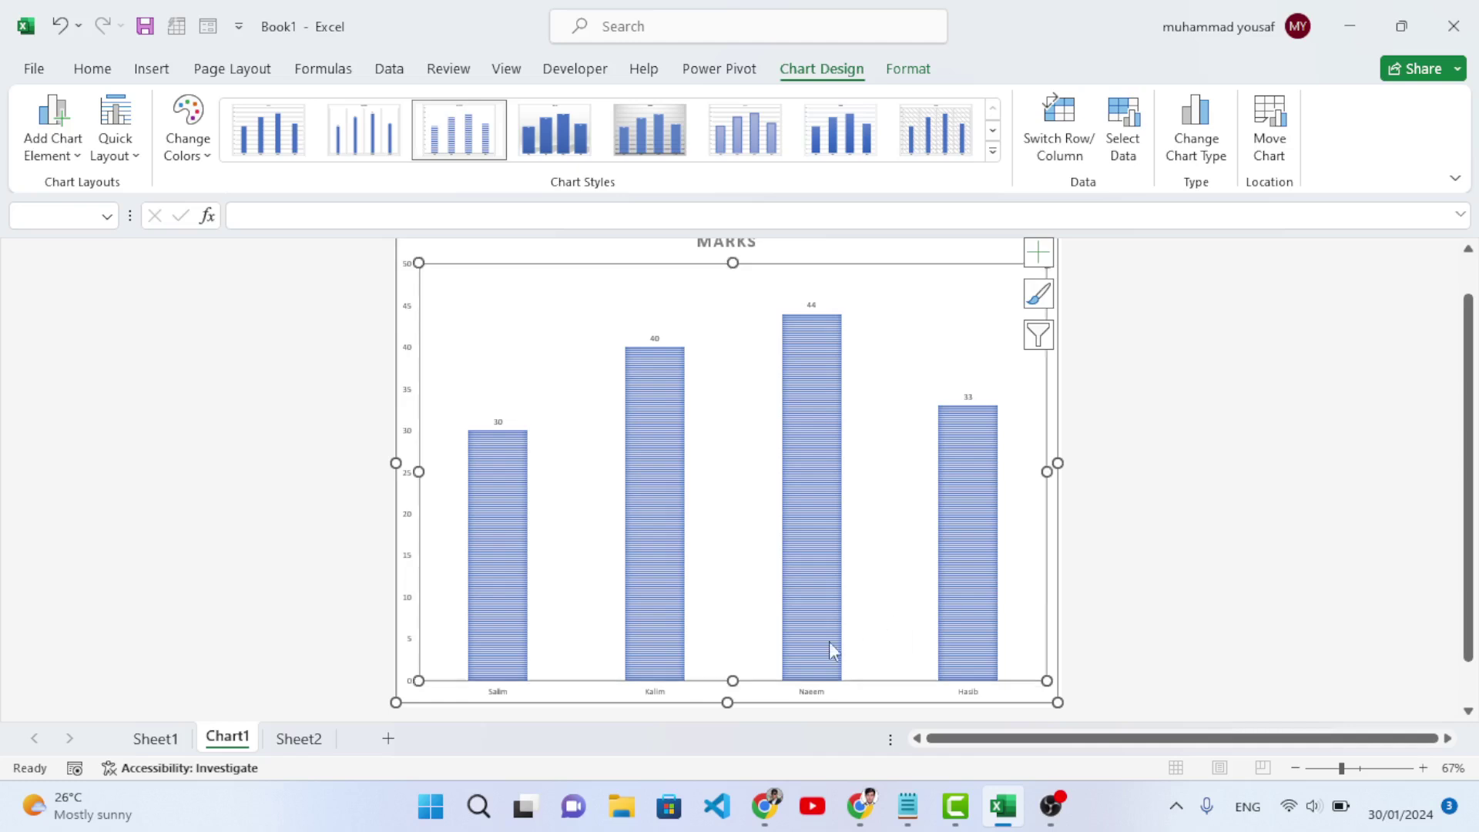
scroll(900, 591, up, 1)
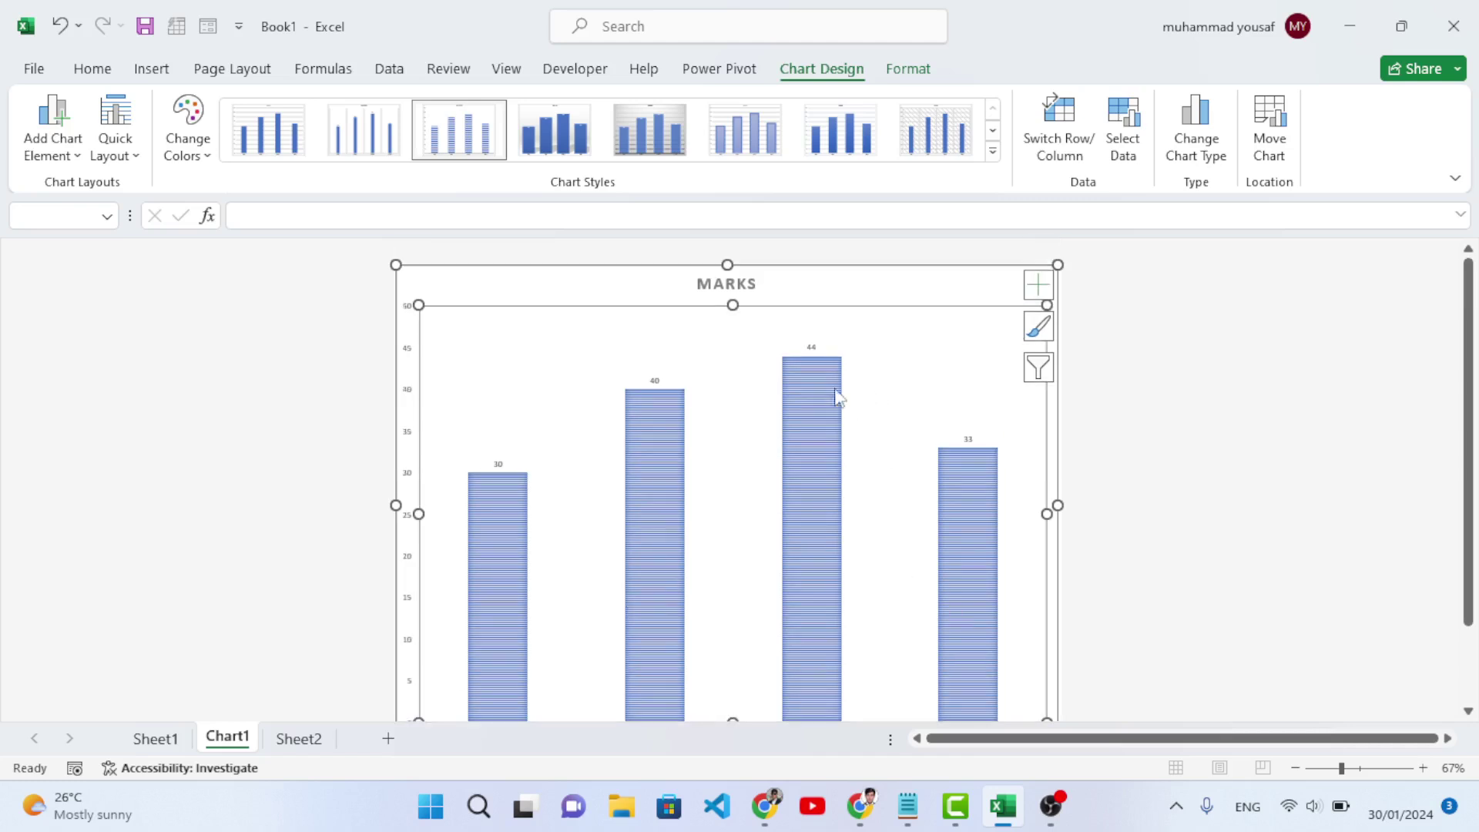
click(826, 300)
scroll(875, 522, down, 1)
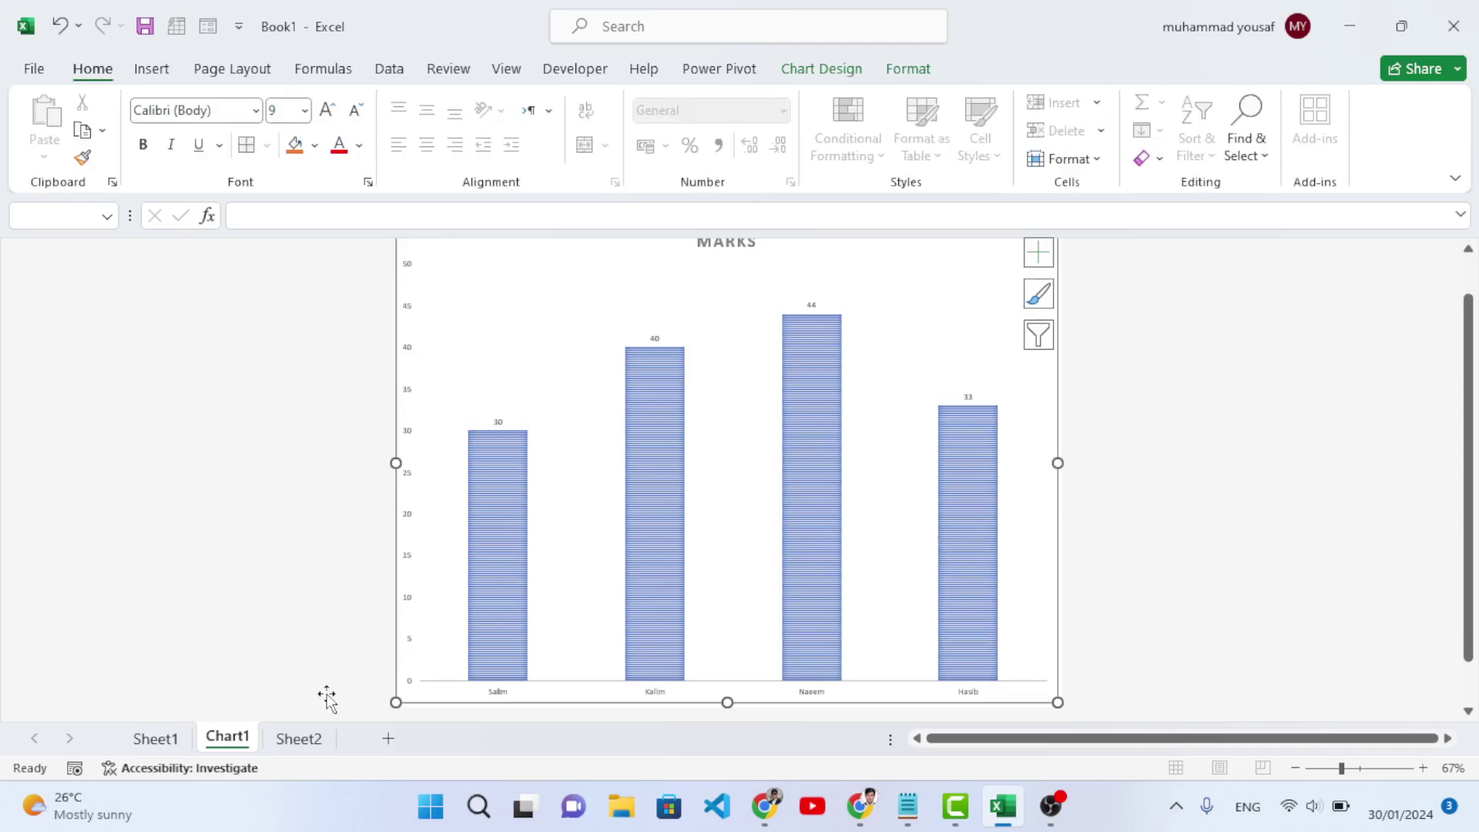
click(155, 738)
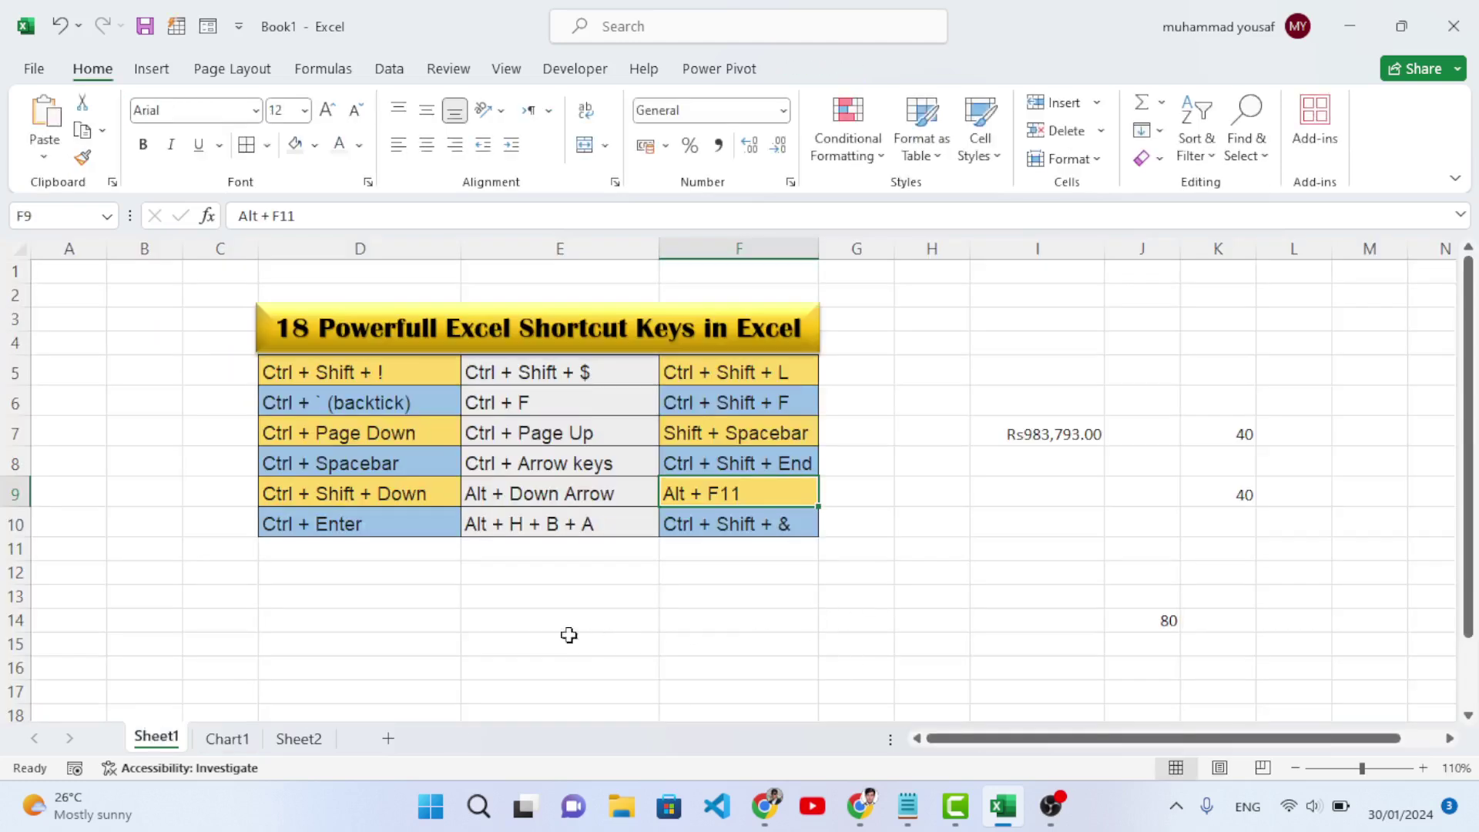
Test-fill E14:G17 with sample text using Ctrl+Enter, then clear it
drag(522, 622, 825, 693)
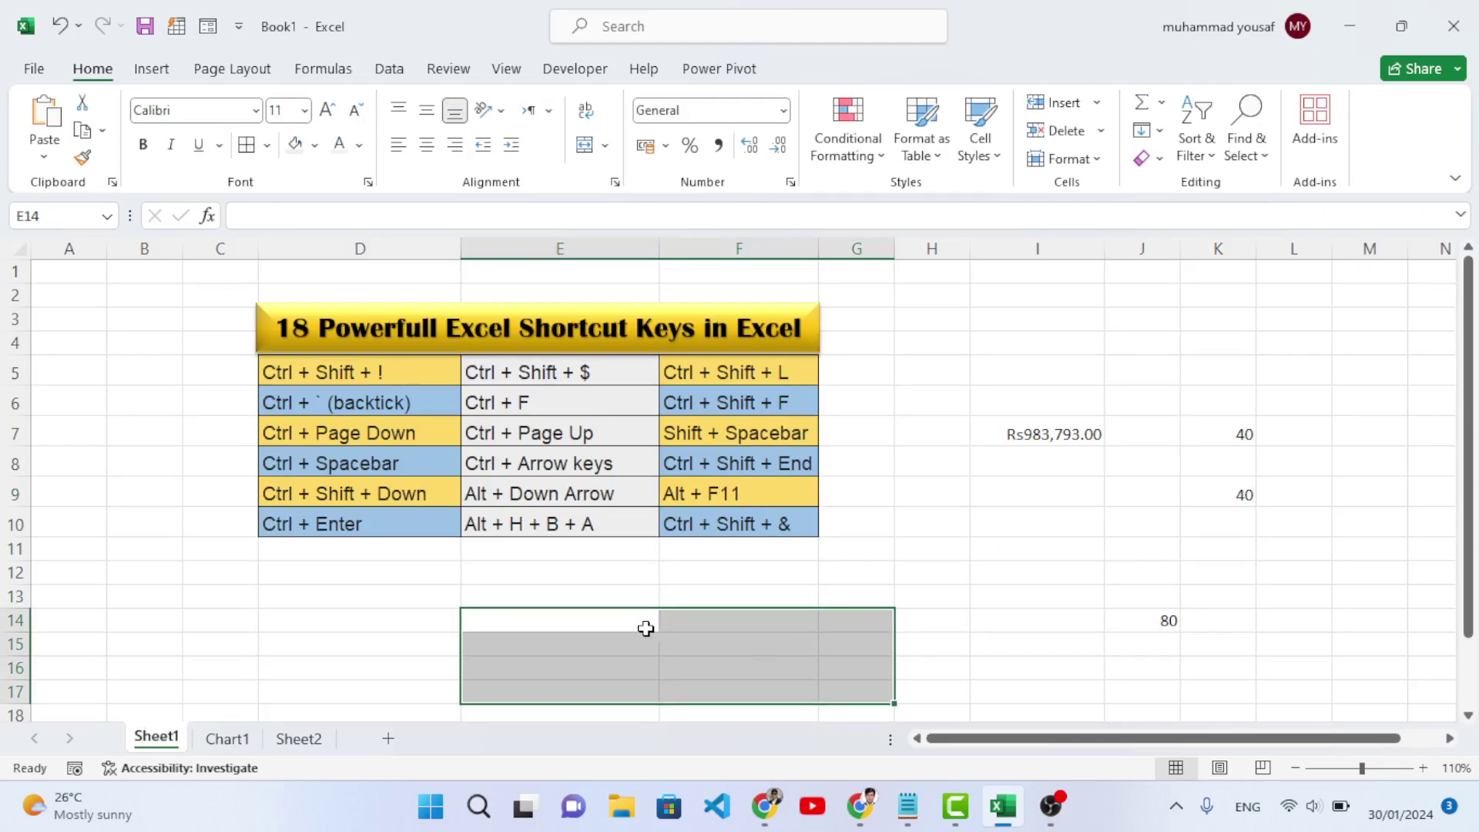
text(lskdfdls)
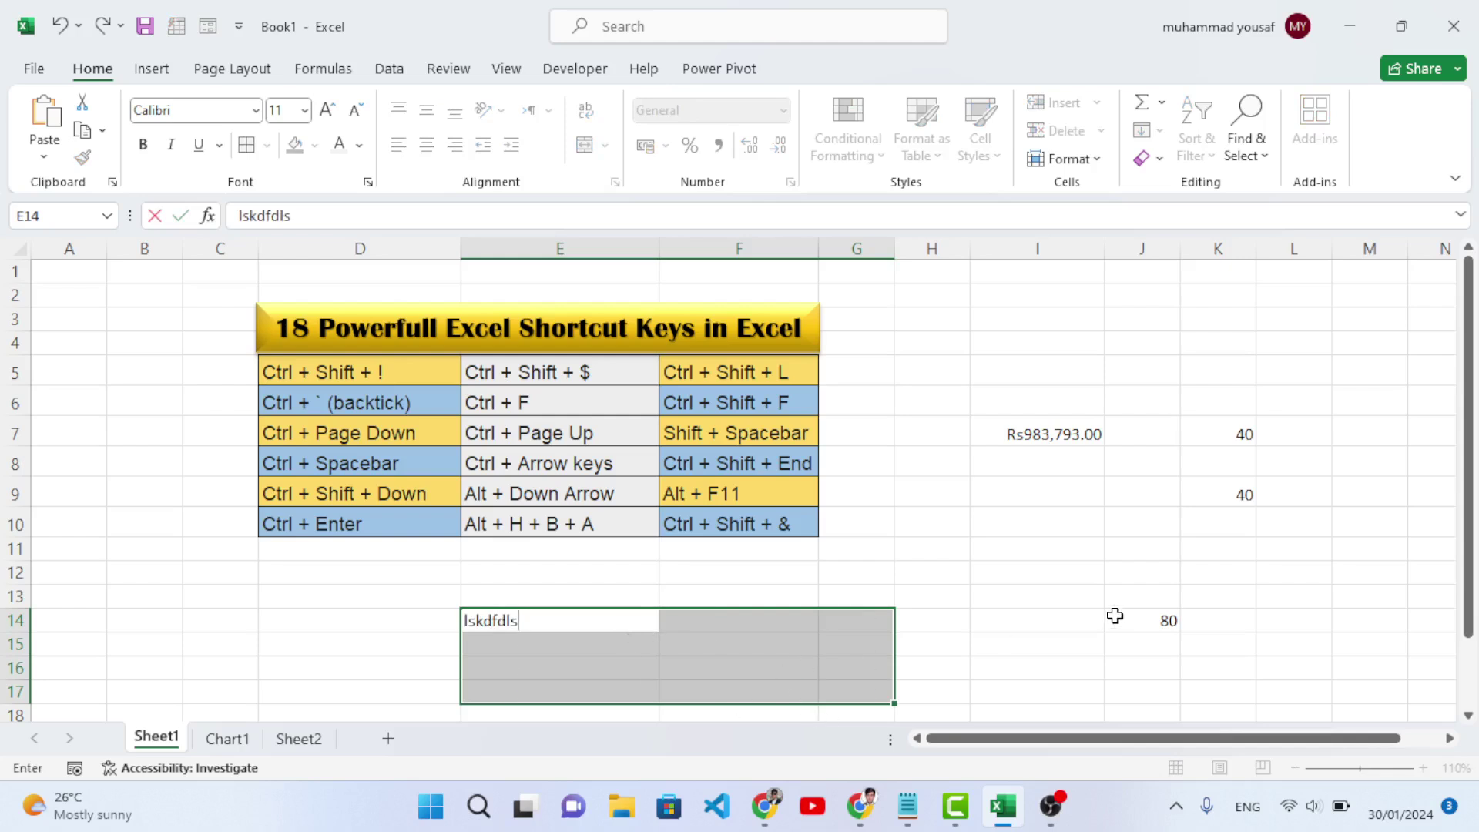
key(ctrl+Return)
key(Delete)
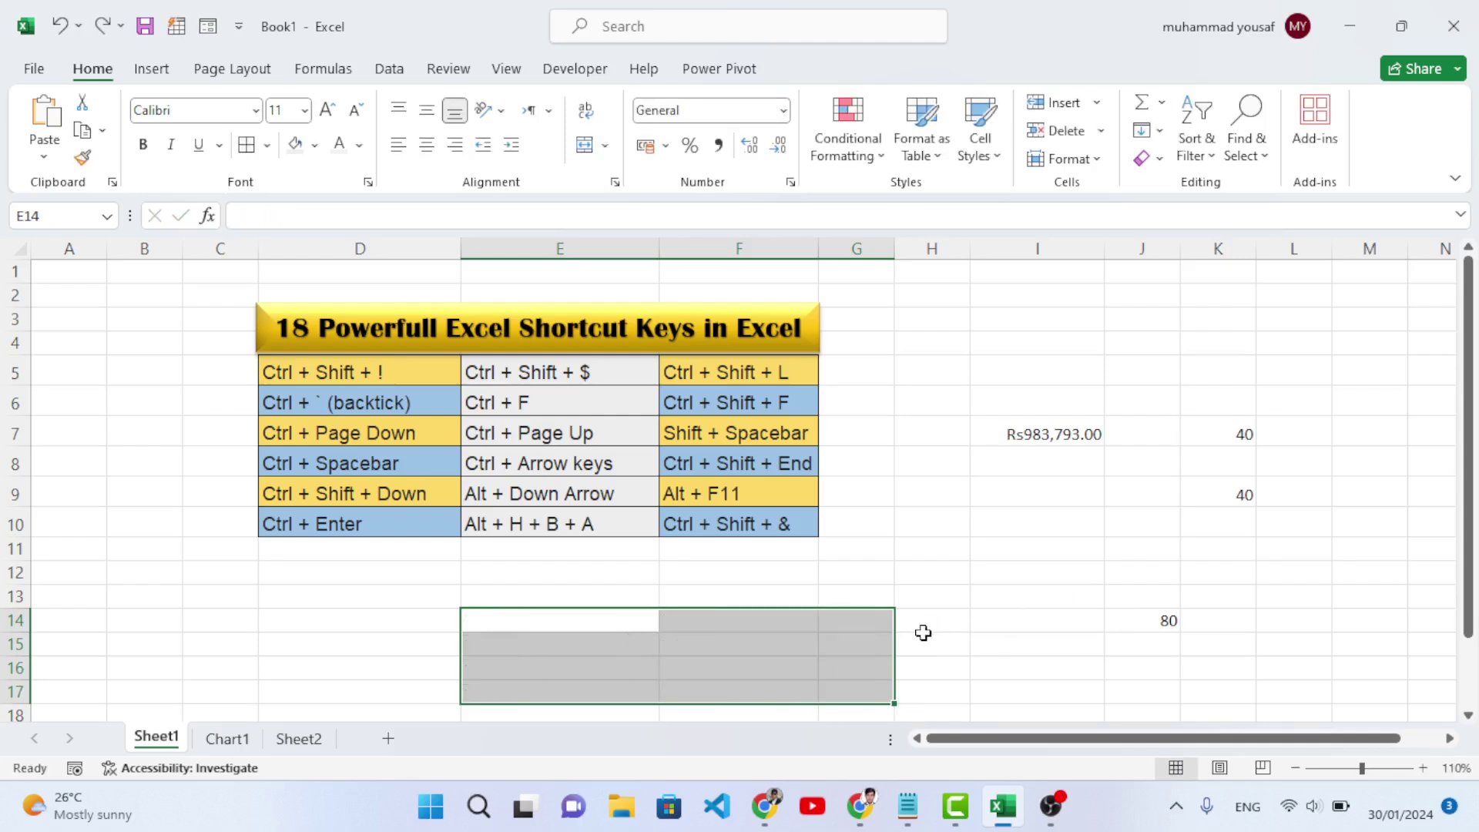
Fill E14:G17 with =RANDBETWEEN(300,600) in every cell at once
text(=randb)
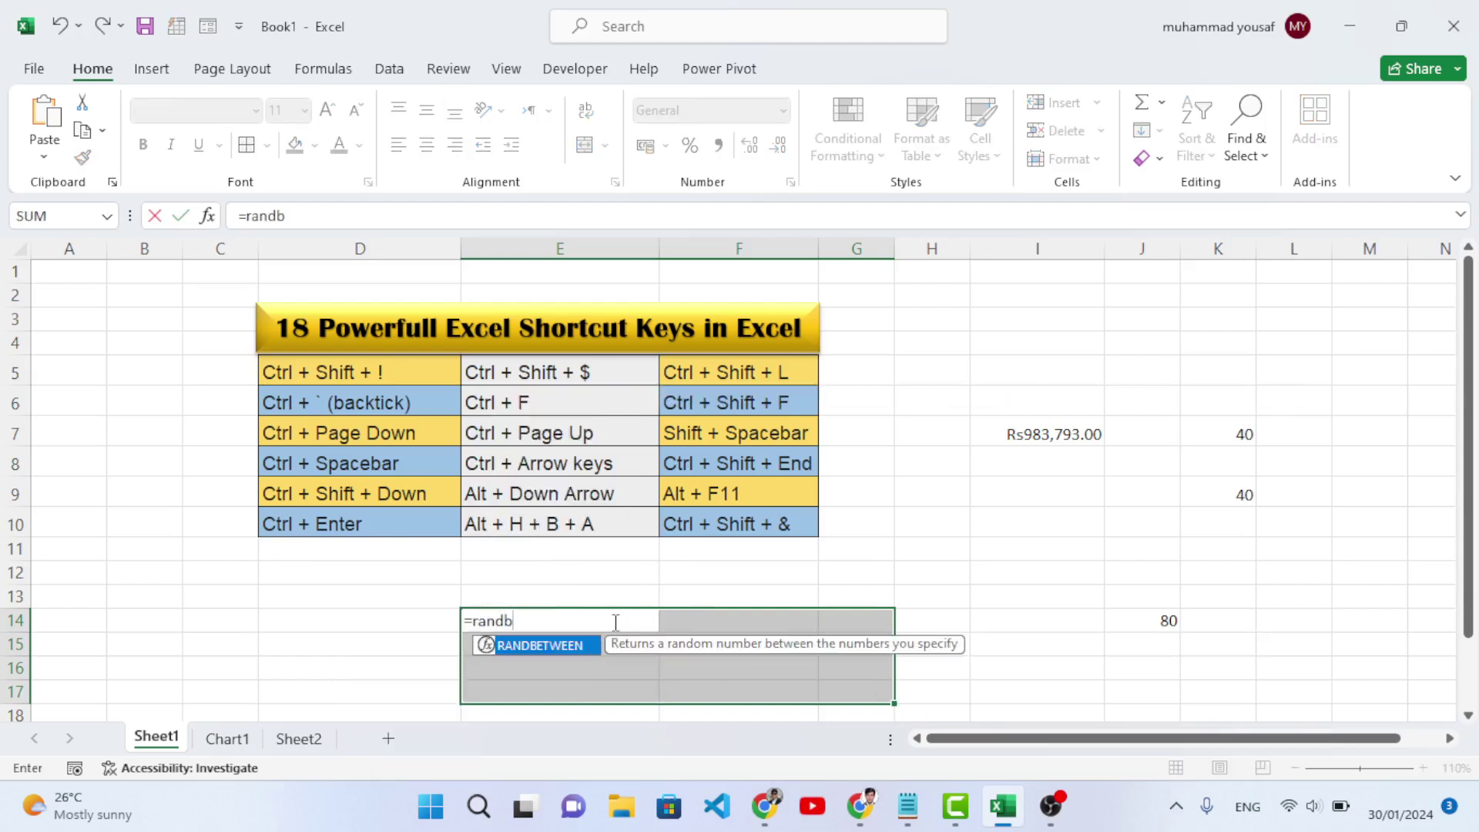
key(Tab)
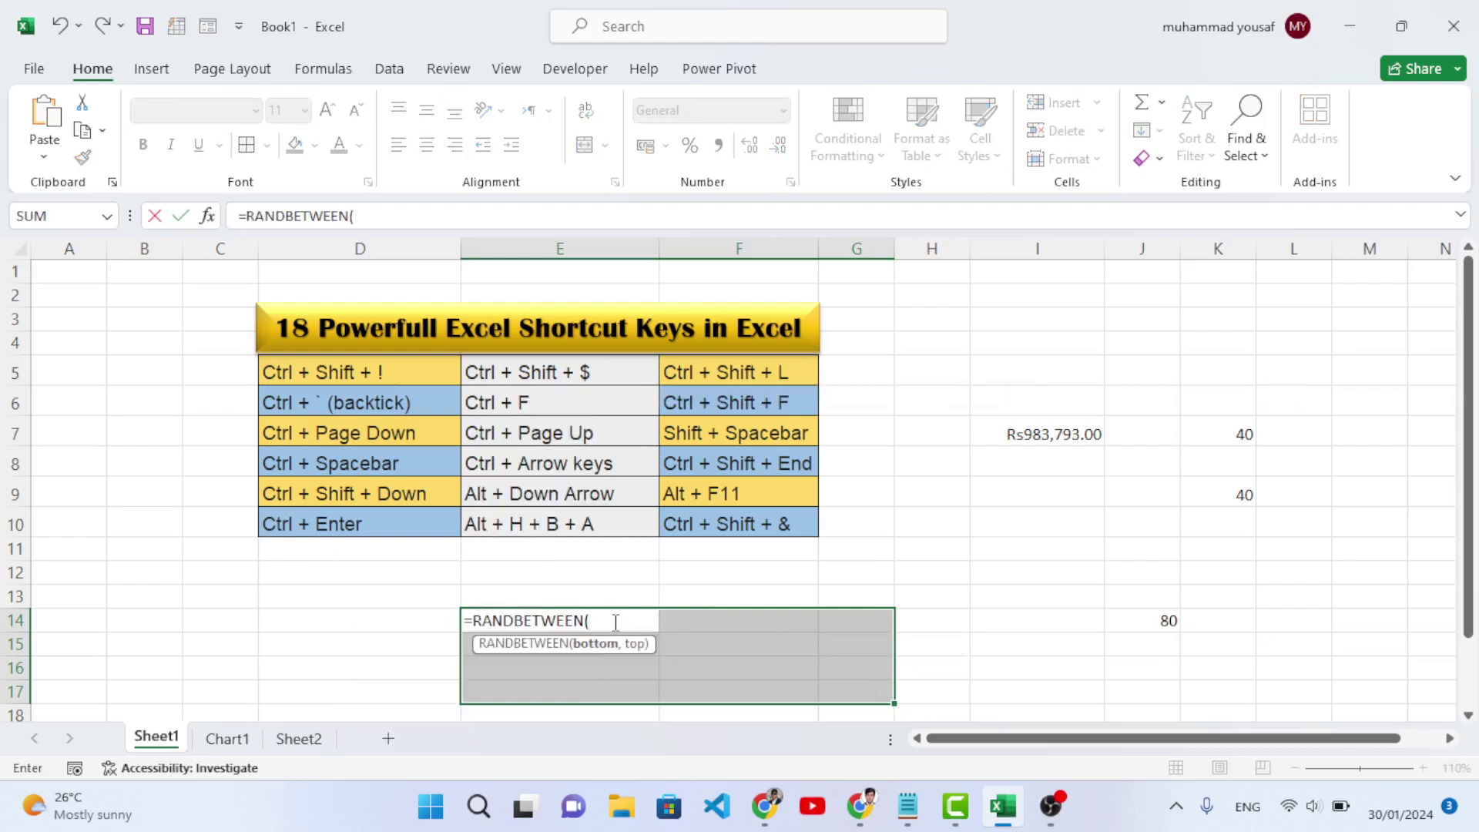
text(300,600)
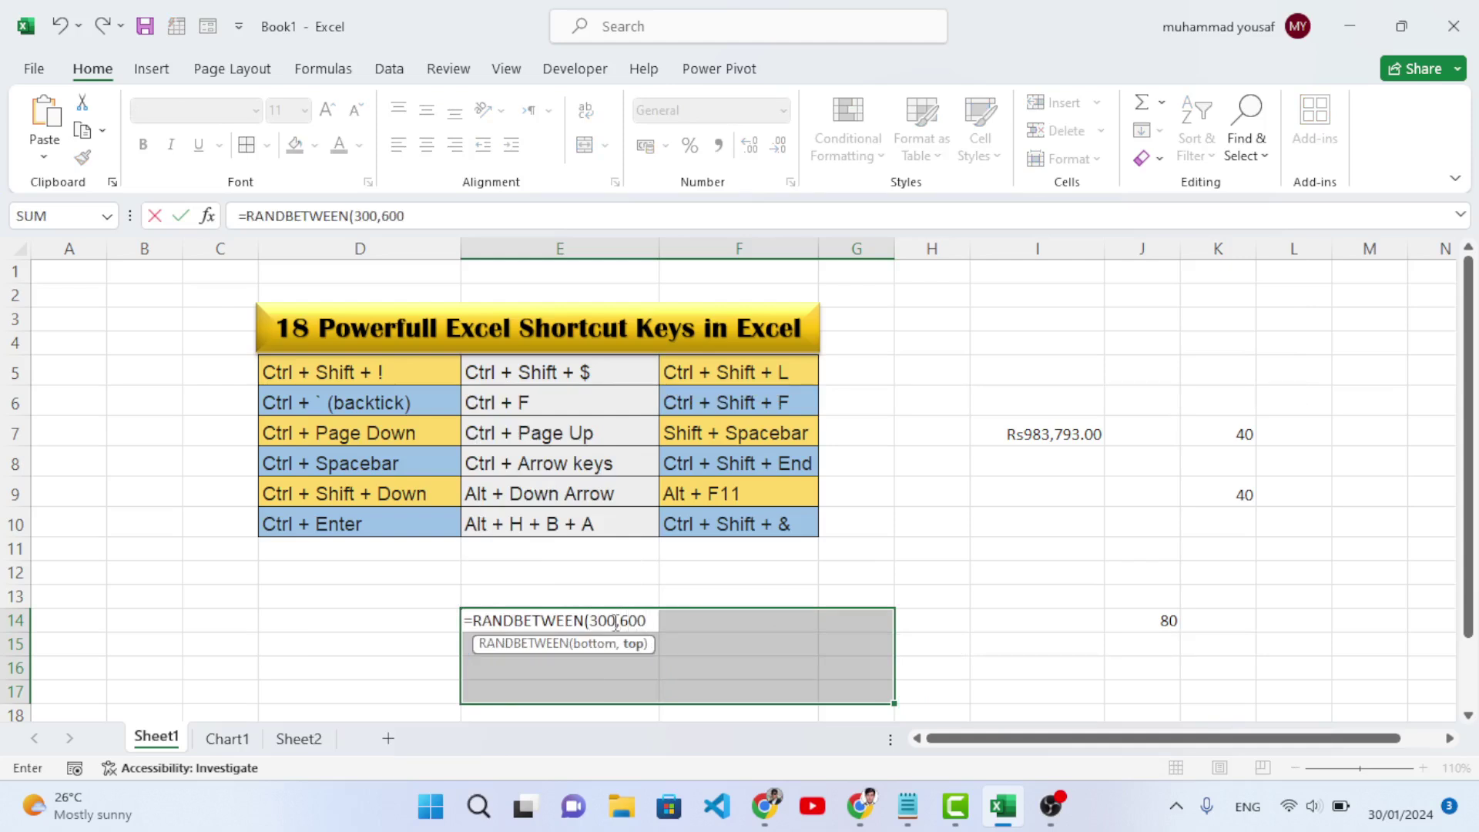
text())
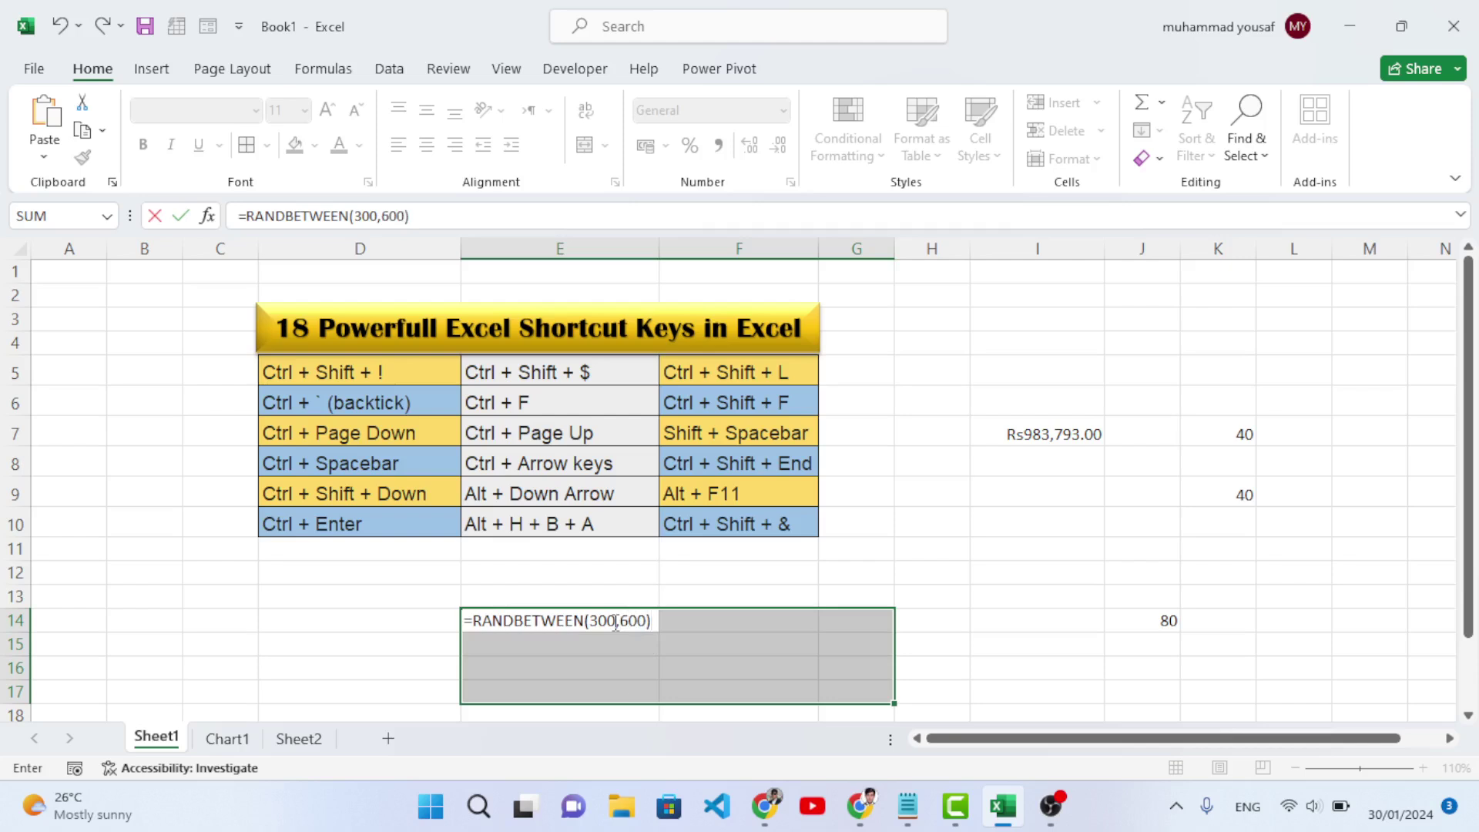
key(ctrl+Return)
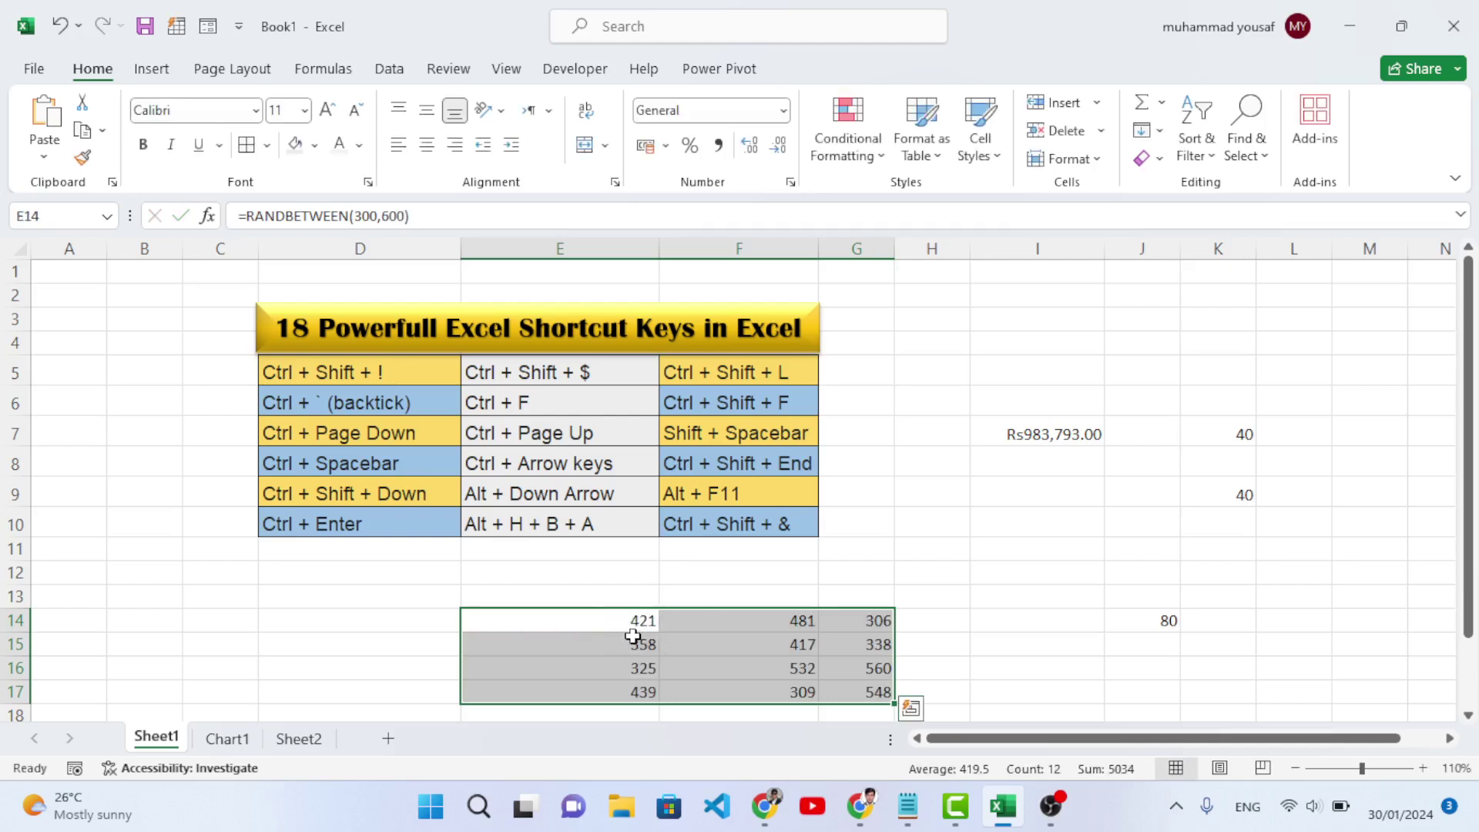
click(633, 640)
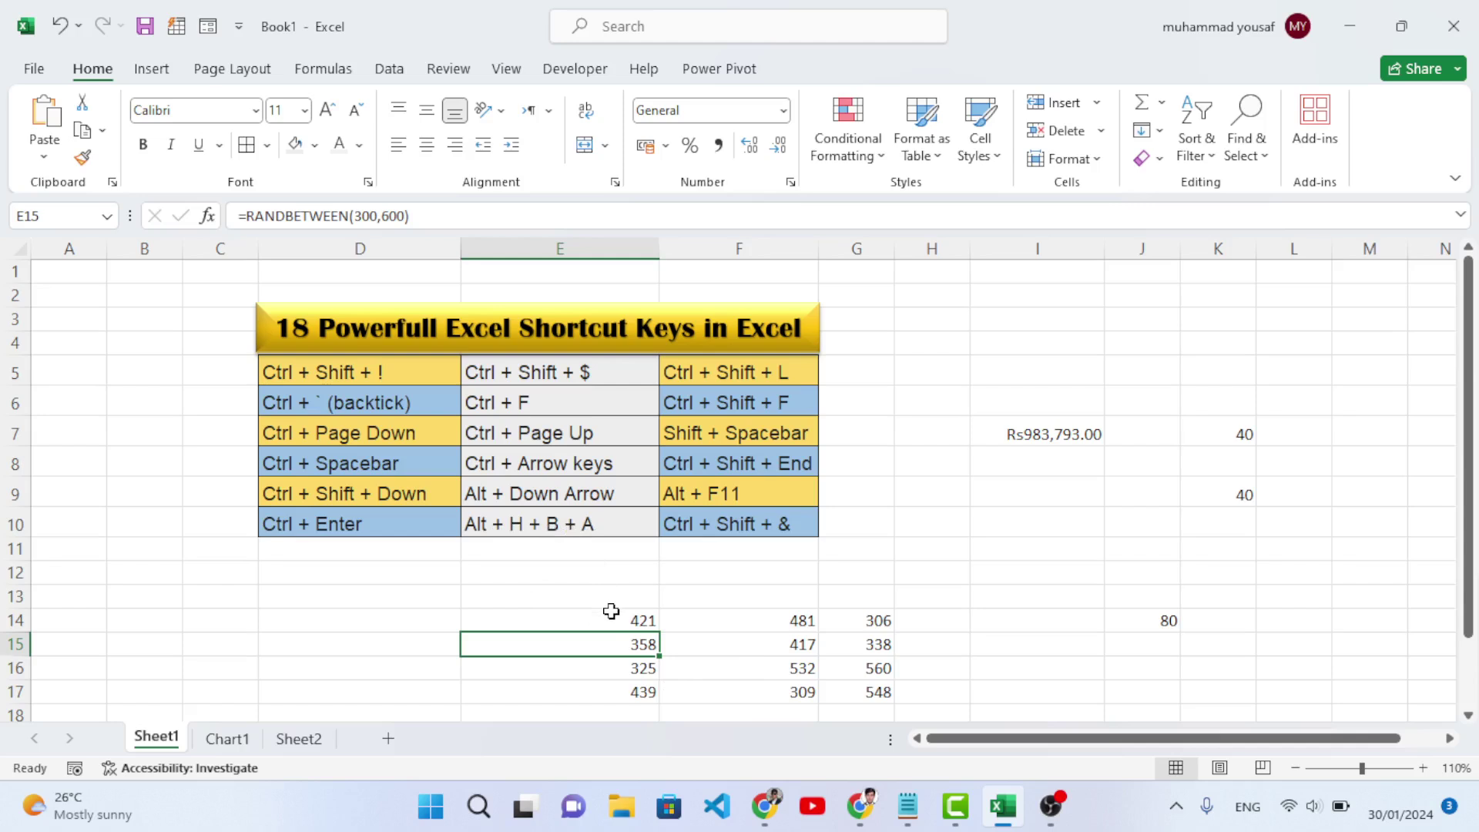
Apply All Borders to the block E14:G17 using the Alt, H, B, A keys
drag(610, 612, 848, 690)
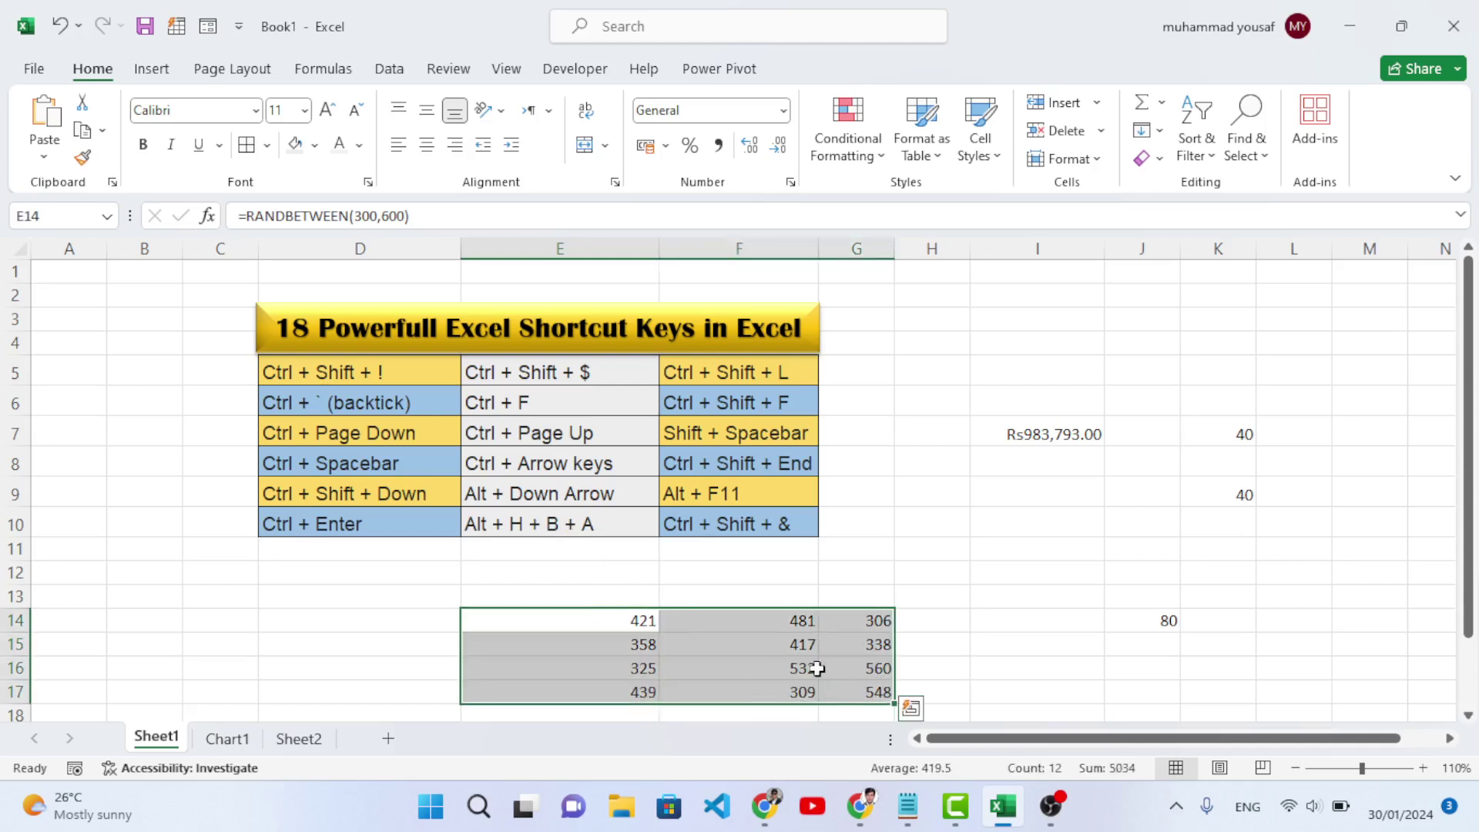
key(alt)
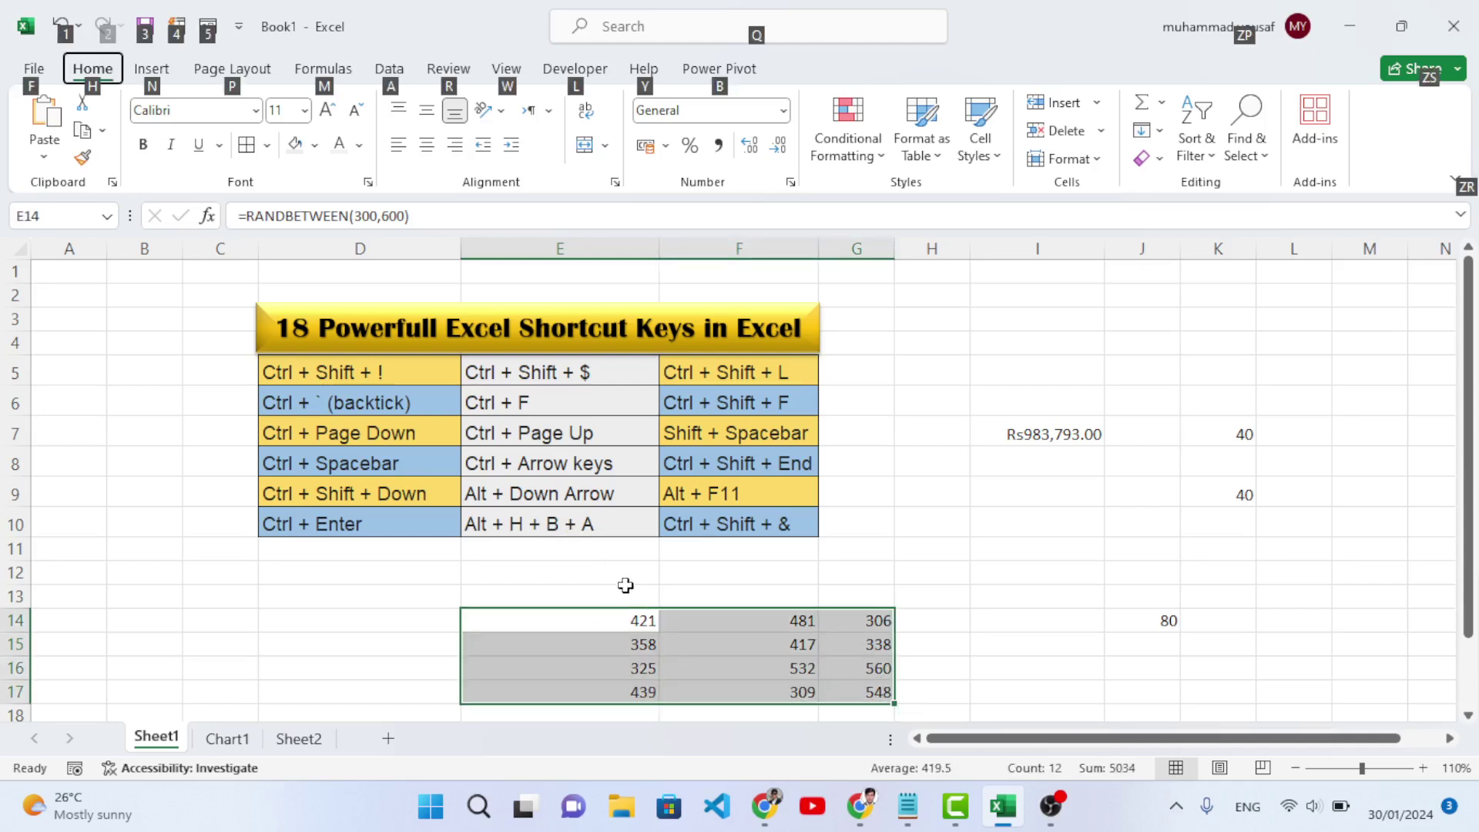
key(h)
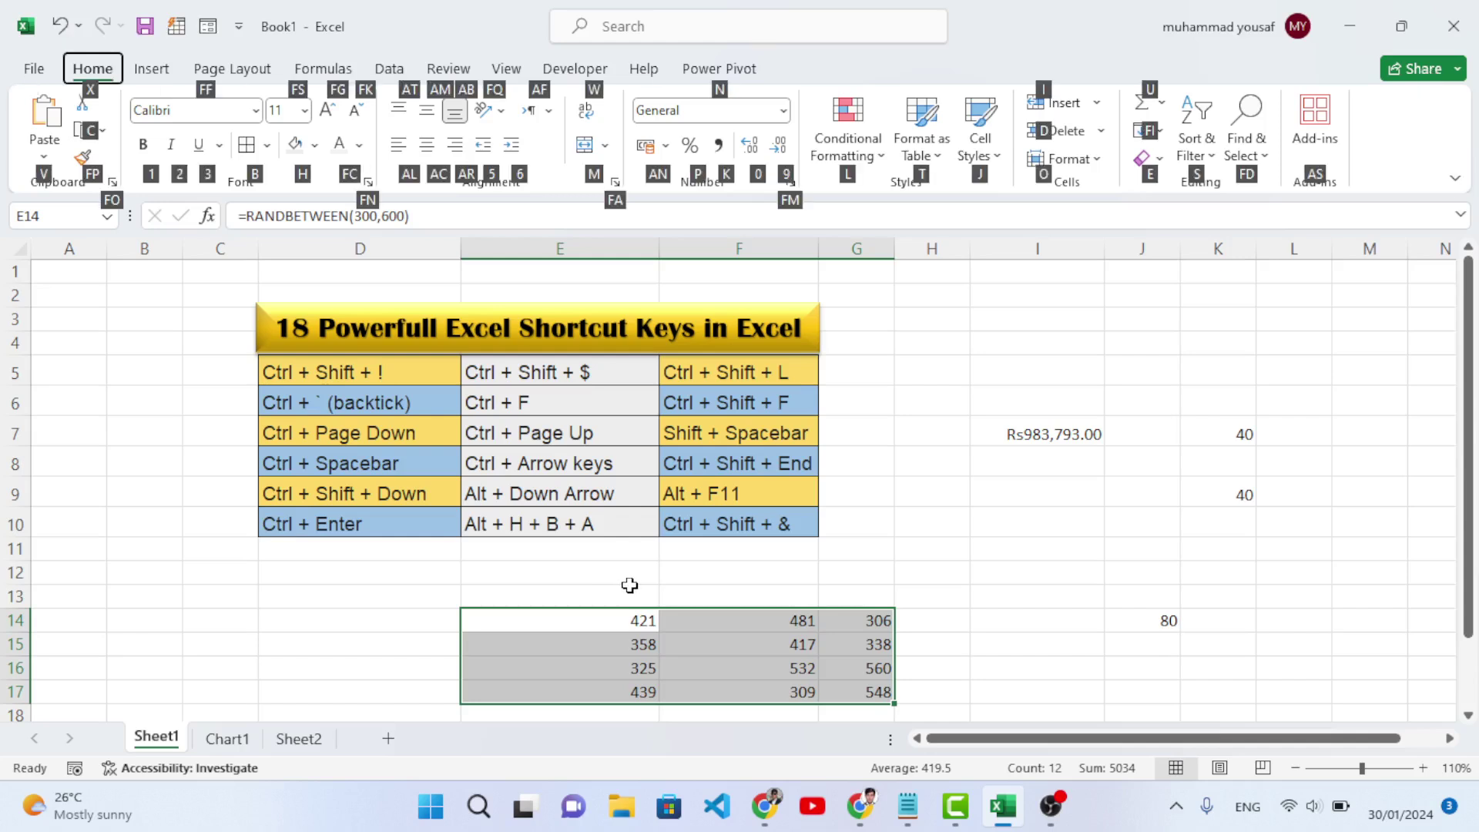
key(b)
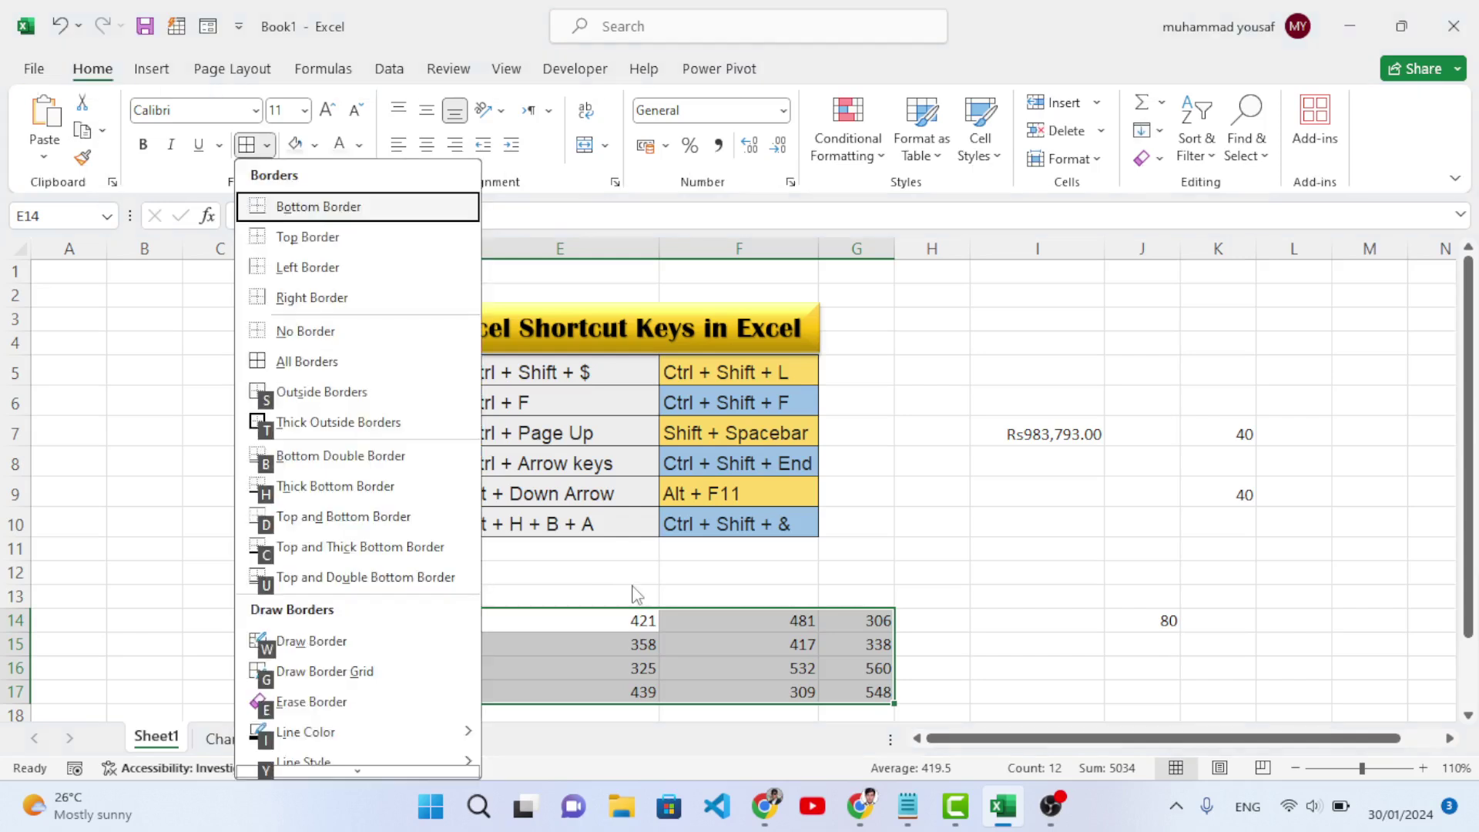
key(a)
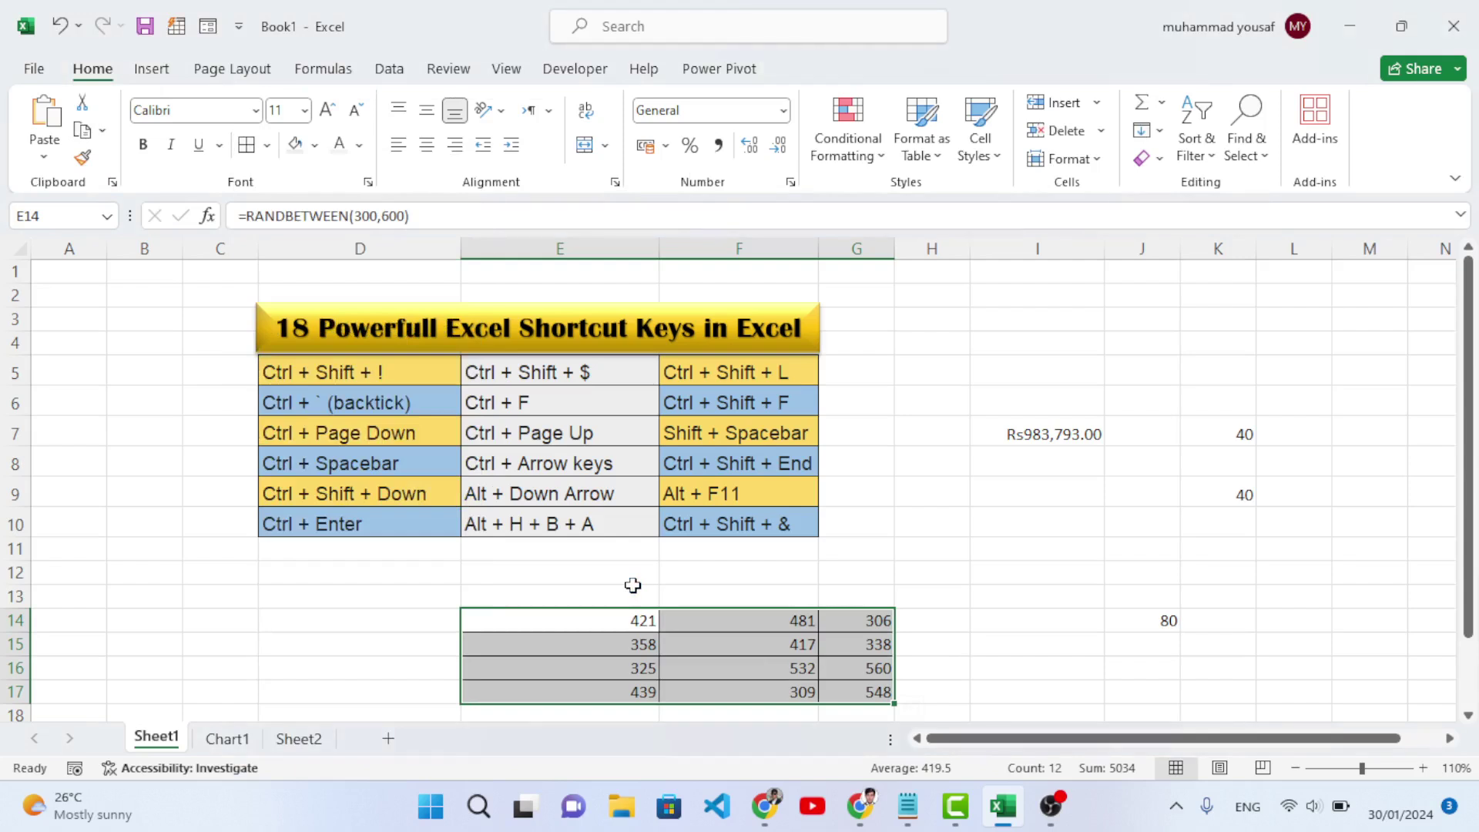